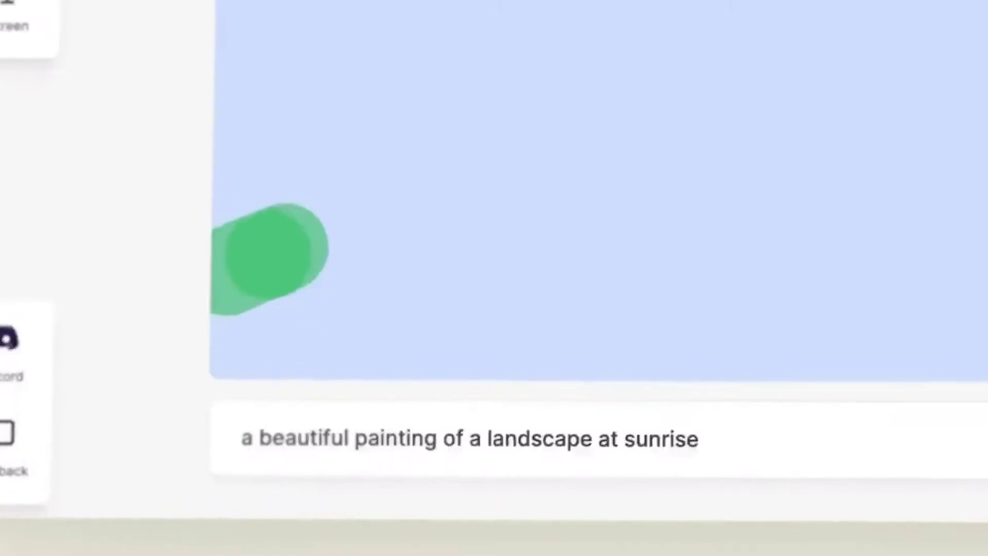
Step: Paint green ground along the base of the landscape sketch and add white strokes across the blue sky
mouse_move(278, 252)
mouse_down()
mouse_move(483, 184)
mouse_move(714, 168)
mouse_up()
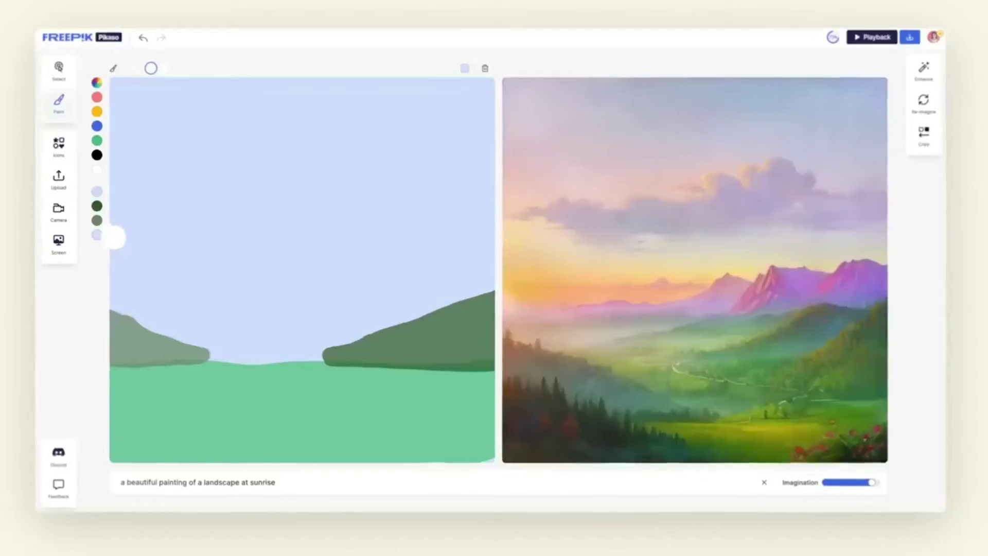
mouse_move(115, 236)
mouse_down()
mouse_move(234, 232)
mouse_move(237, 213)
mouse_up()
drag(123, 211, 268, 231)
drag(329, 193, 337, 199)
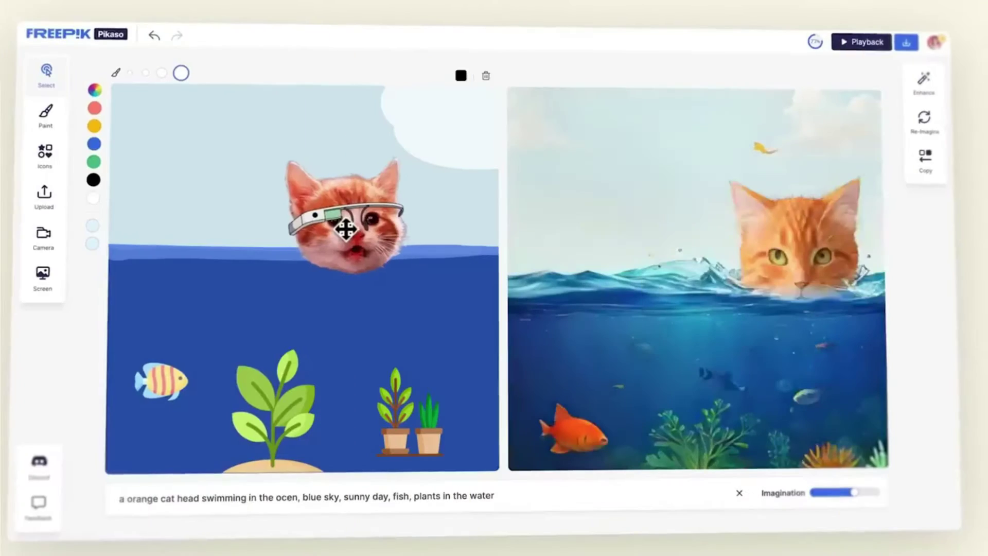
Step: Move the cat head leftward in the ocean sketch and the dancer up toward the moon in the night sketch
drag(342, 221, 264, 220)
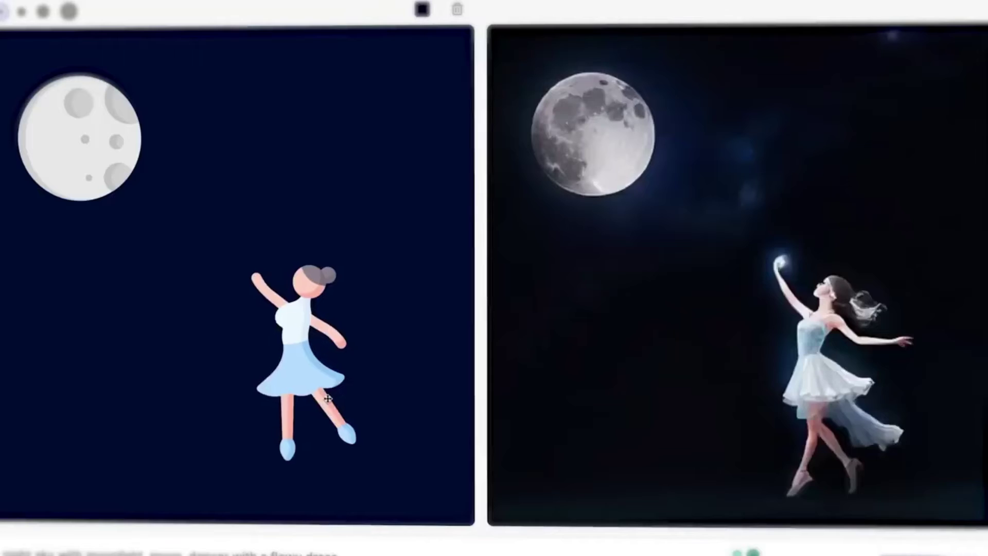
drag(321, 378, 270, 334)
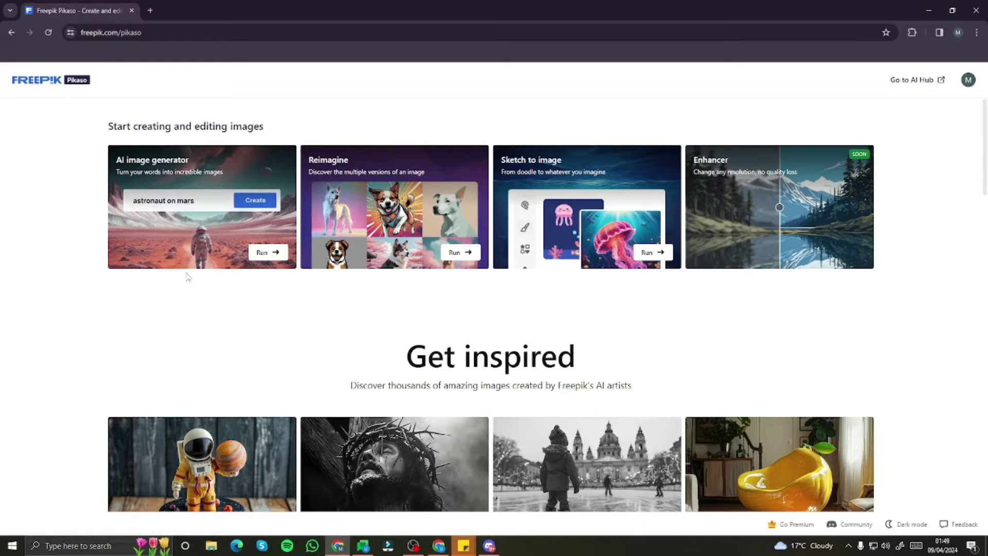
Step: Browse the Get inspired gallery of AI-created images down to its end and return to the creation tools
scroll(64, 283, down, 5)
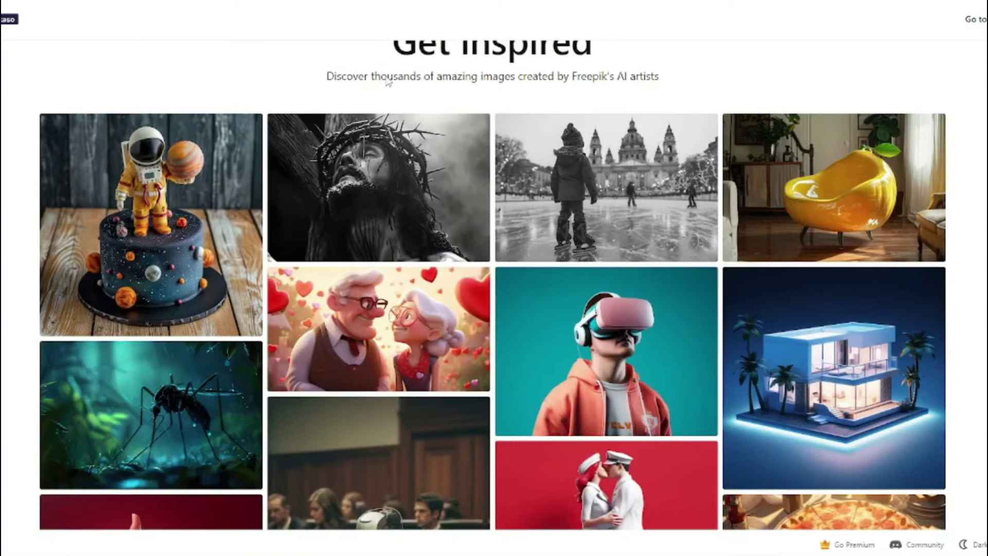
scroll(127, 216, down, 4)
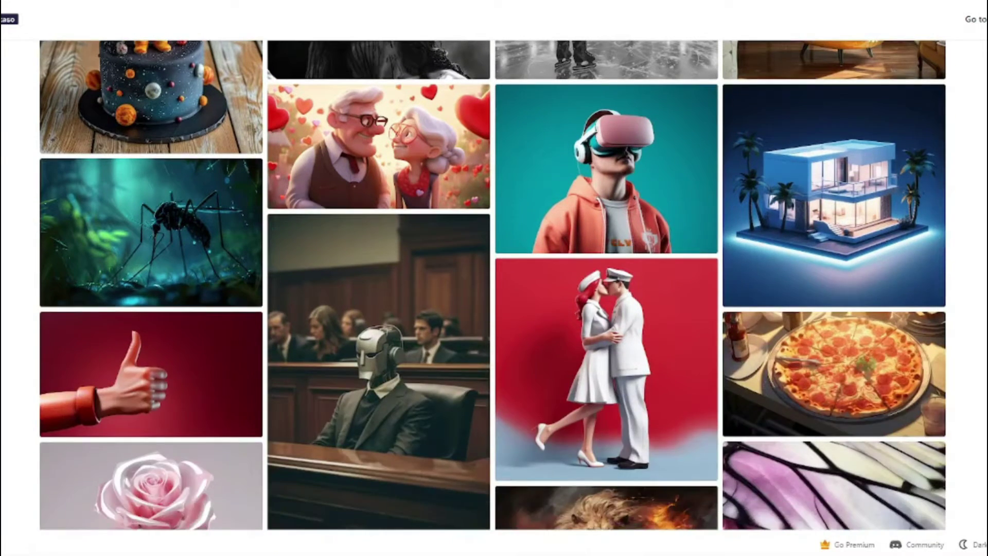
scroll(127, 216, up, 4)
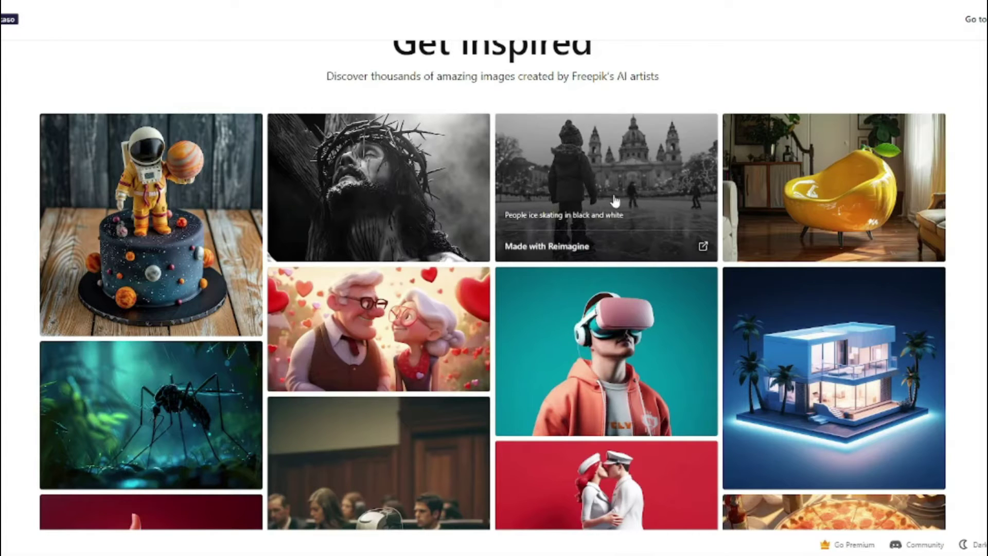
scroll(198, 313, down, 6)
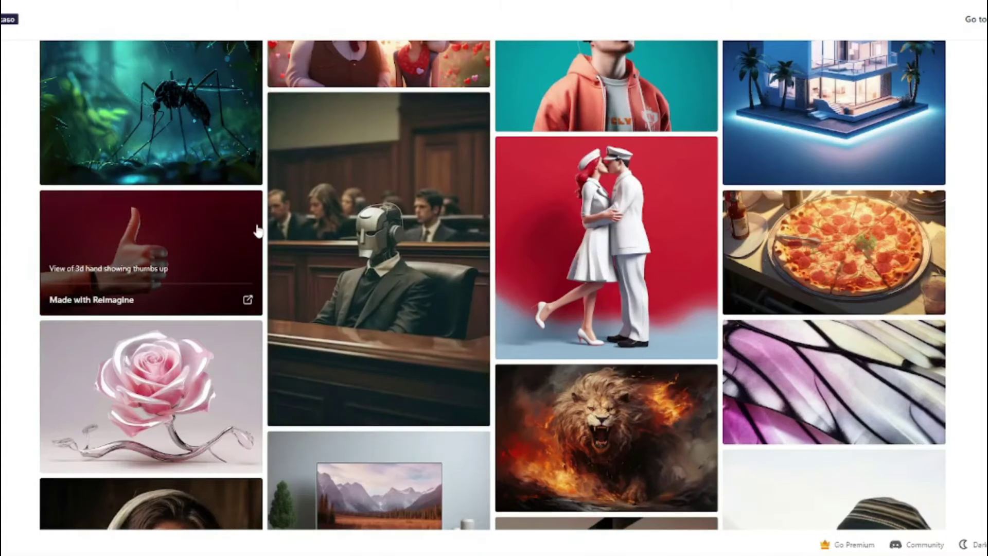
scroll(682, 282, down, 11)
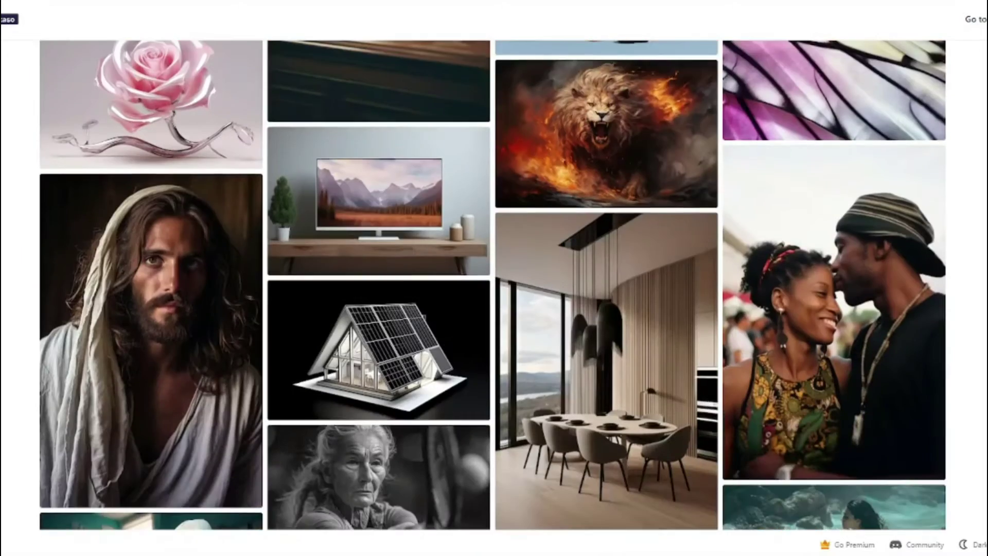
scroll(494, 283, down, 8)
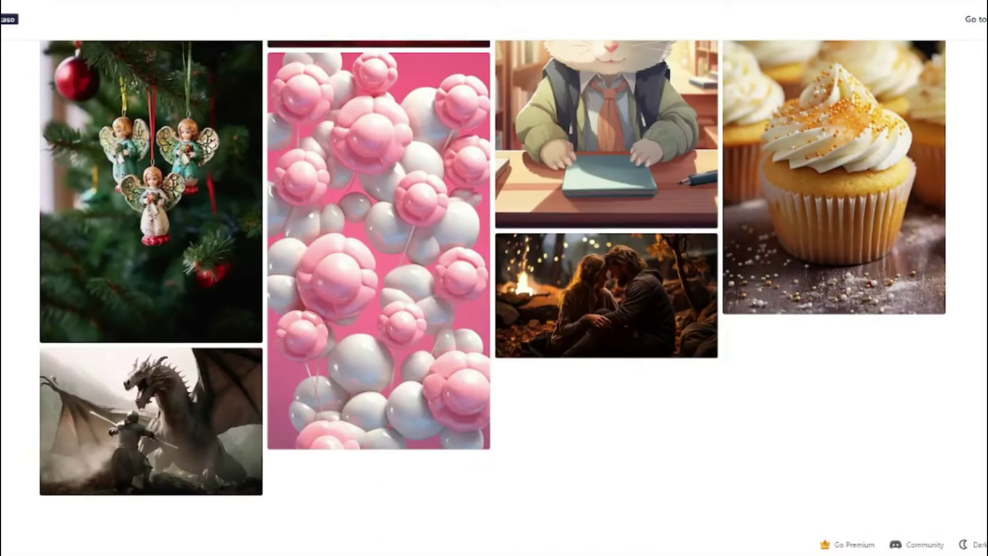
scroll(494, 283, up, 17)
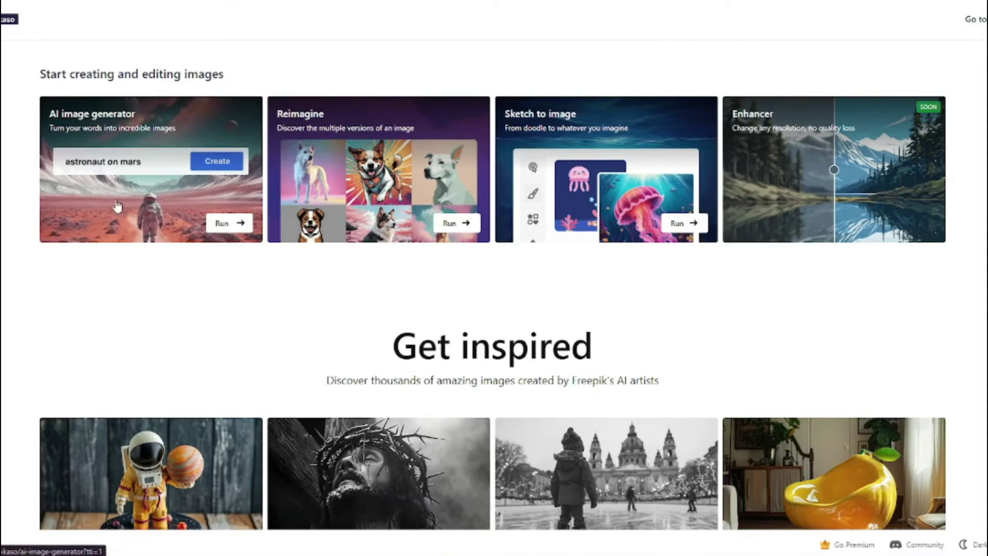
Step: Look at the AI image generator's opening page with its sample prompts and return to the Pikaso home page
click(117, 206)
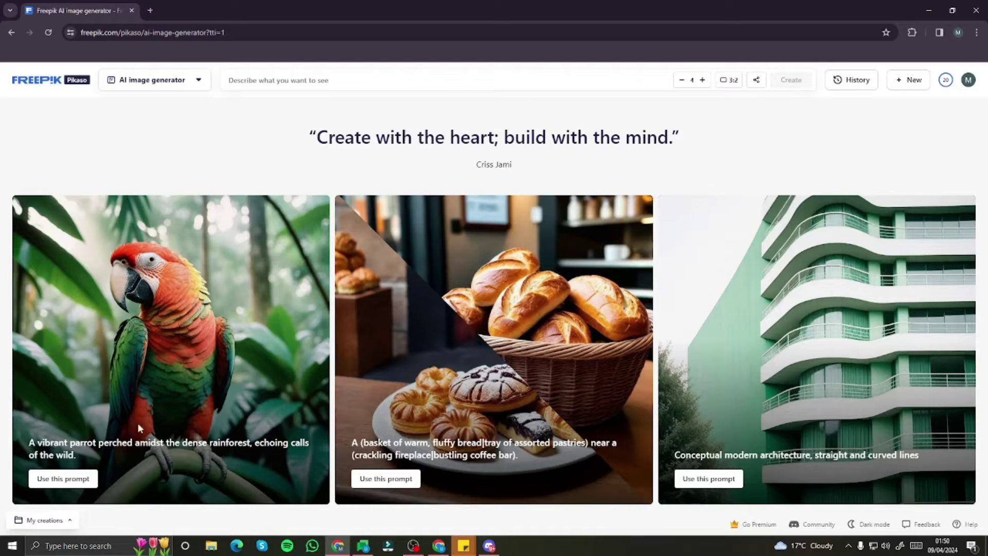
click(45, 81)
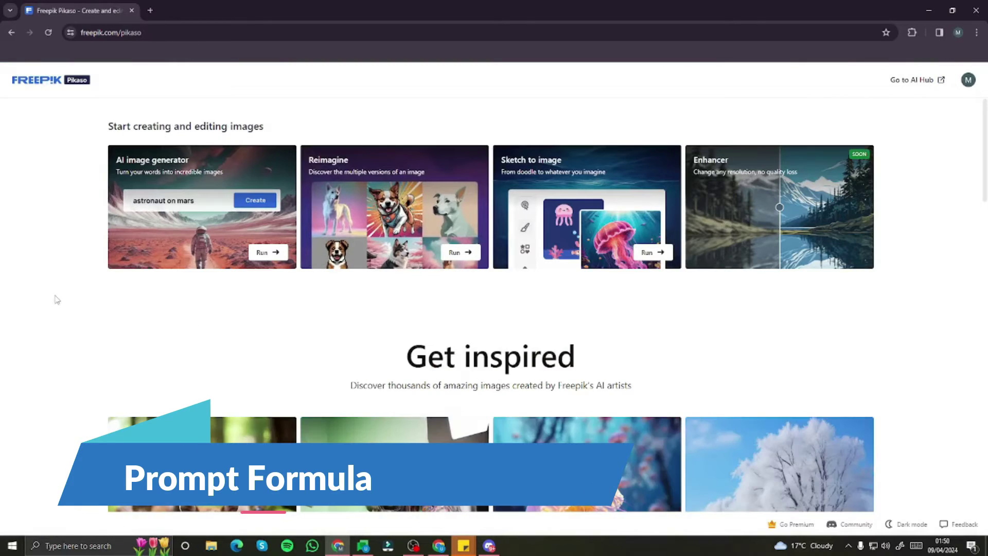
Step: Examine the captions and creation tools of the sample images in the home page's inspiration gallery
scroll(52, 296, down, 2)
scroll(53, 297, down, 4)
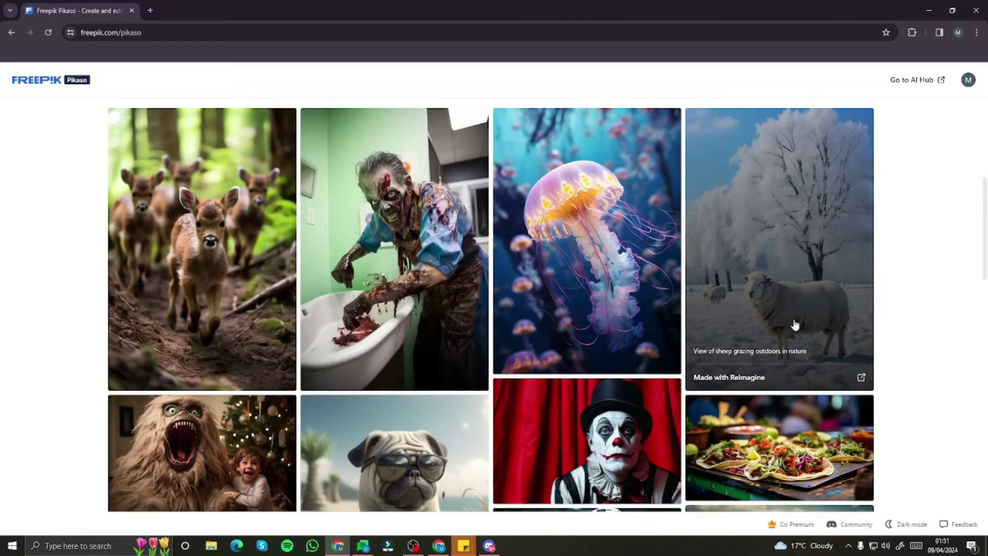
scroll(302, 332, down, 5)
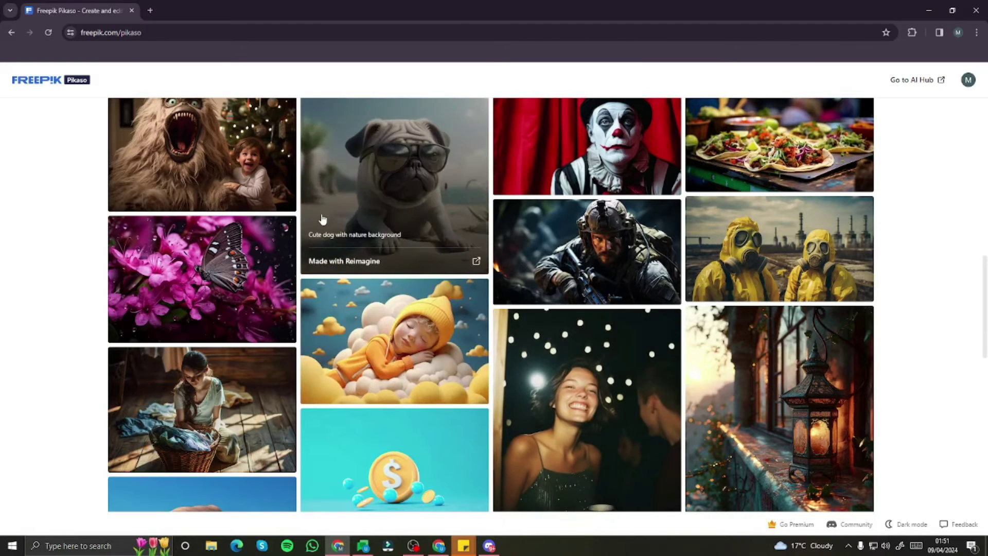
scroll(311, 264, down, 10)
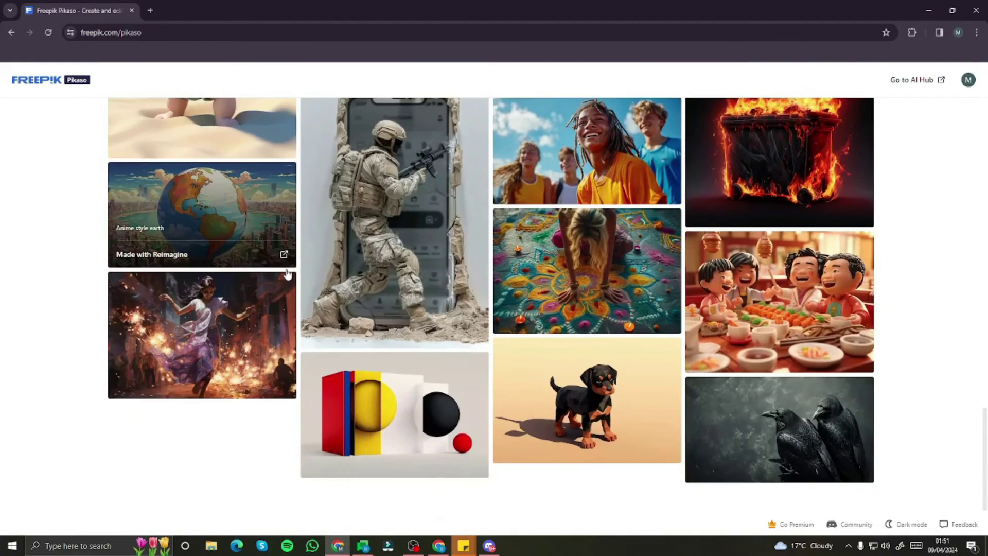
scroll(287, 274, up, 5)
scroll(287, 274, up, 15)
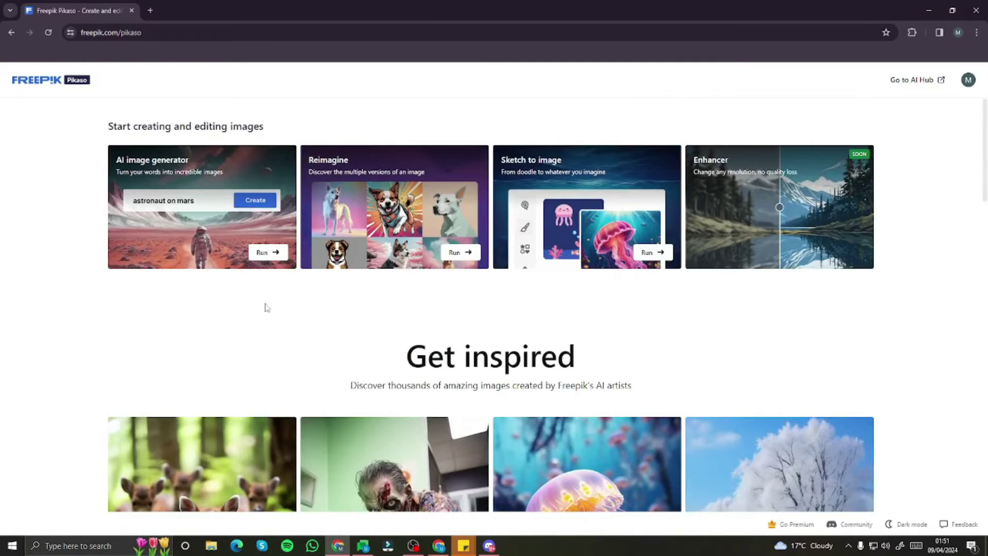
Step: Open the AI image generator and review its sample prompt, aspect ratio choices and sharing option
click(221, 224)
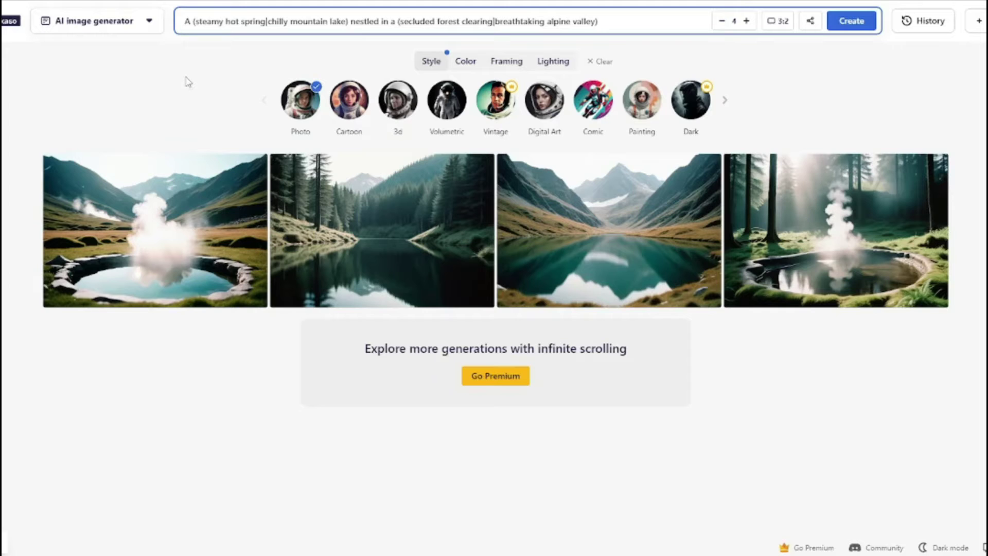
triple_click(227, 25)
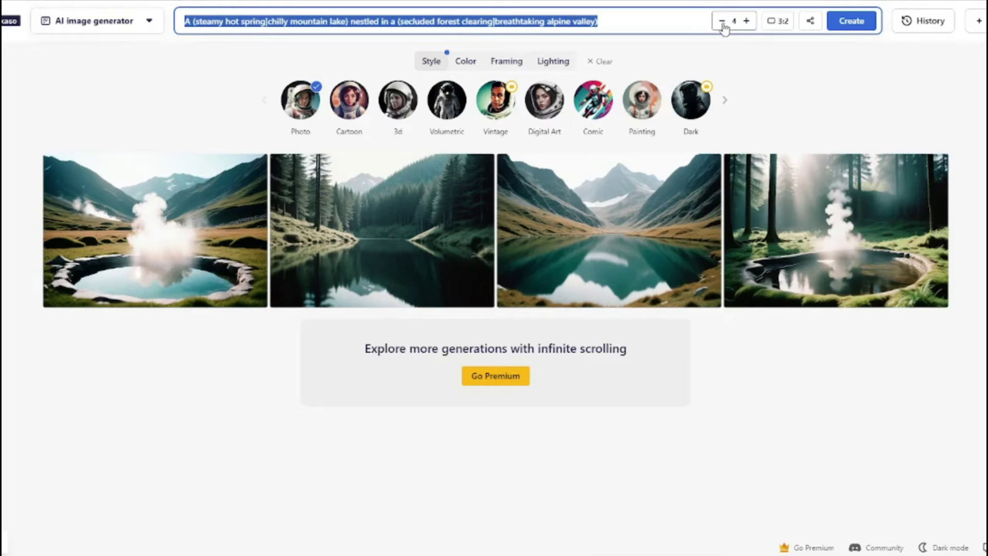
click(779, 22)
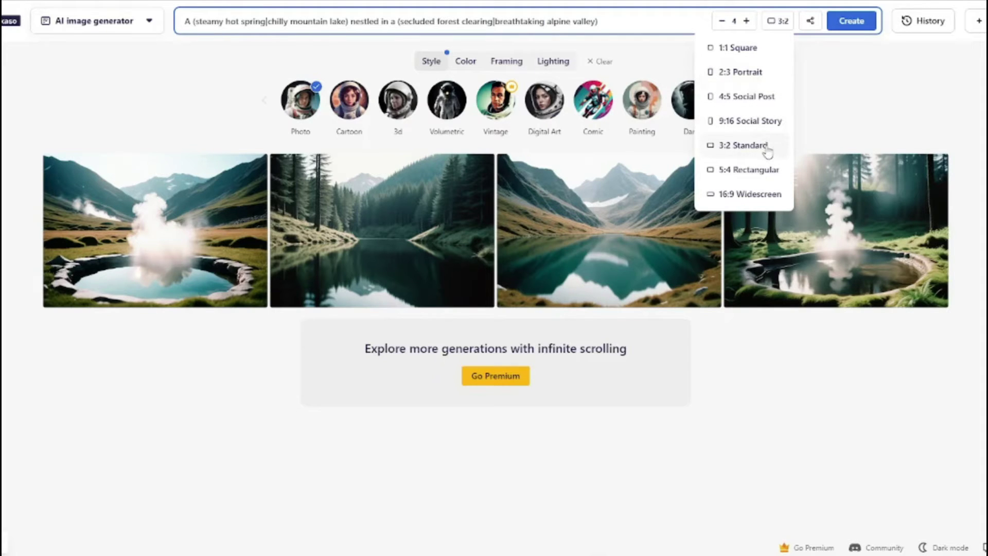
click(884, 111)
click(811, 23)
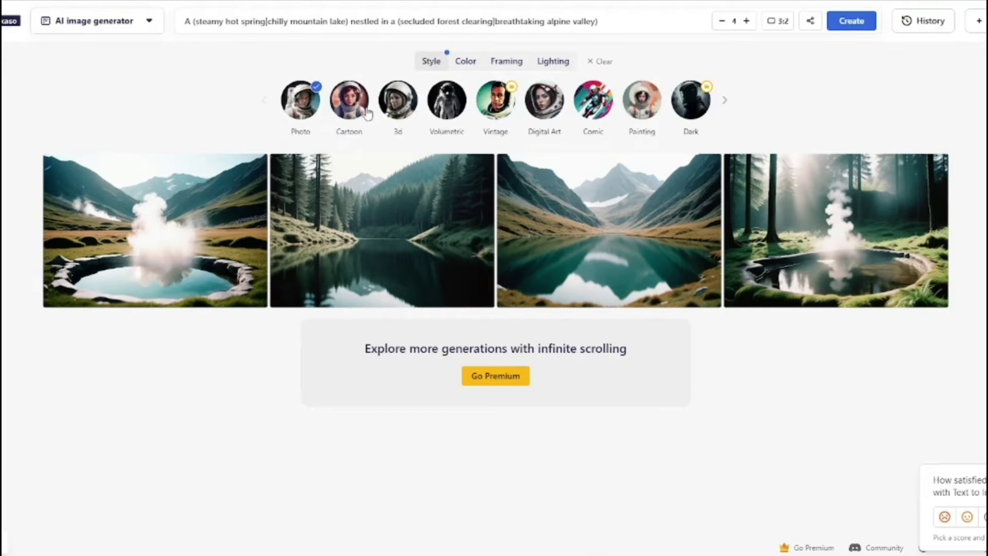
Step: Examine the Style, Color, Framing and Lighting presets offered for generated images
mouse_move(298, 165)
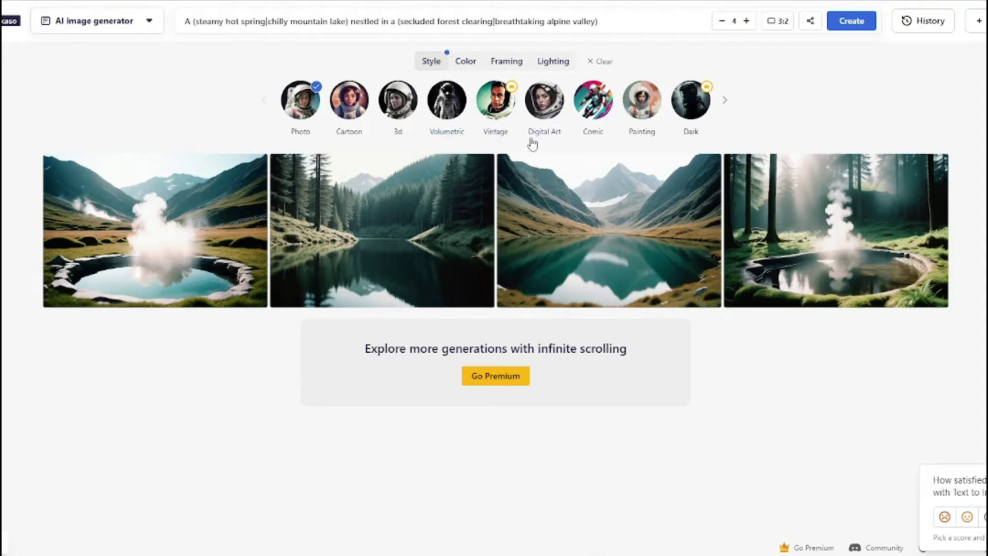
click(725, 101)
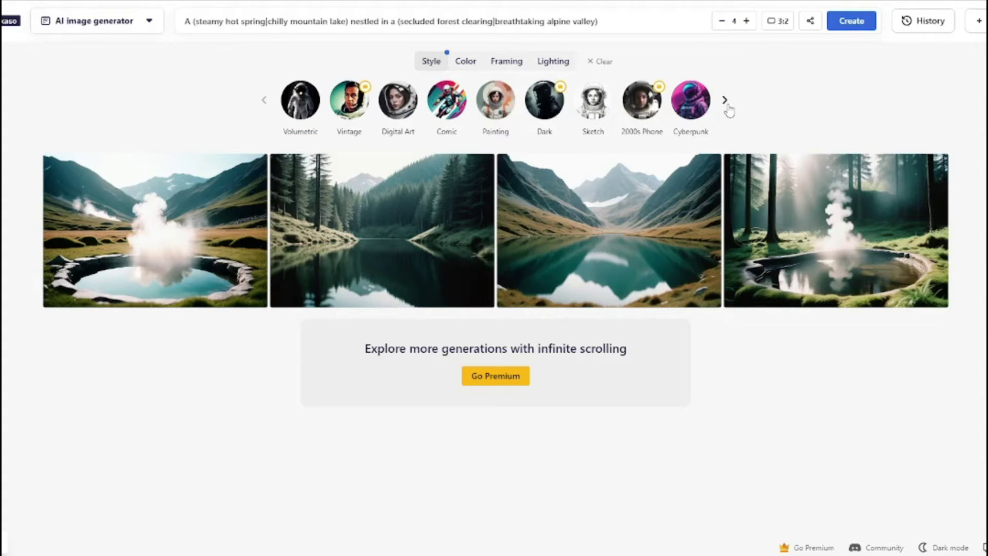
click(466, 62)
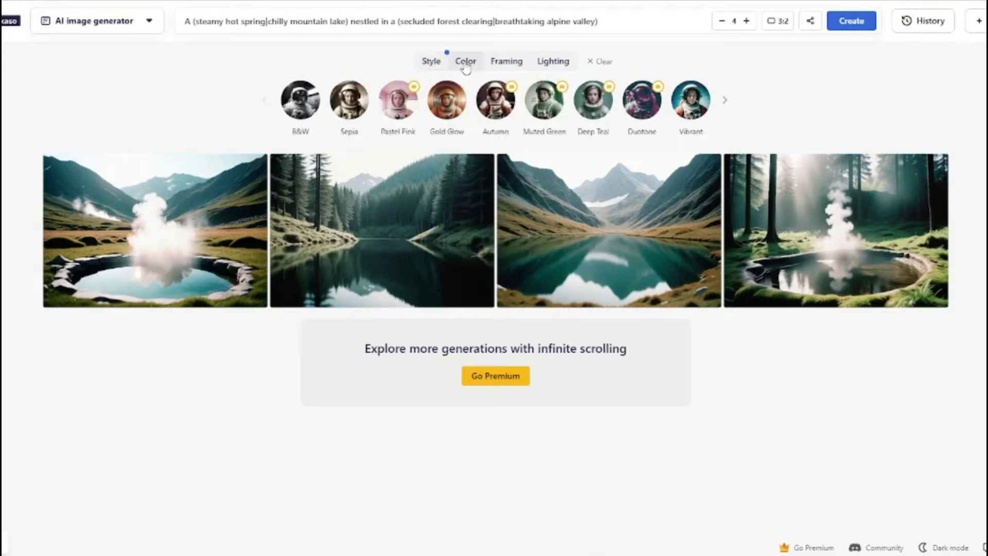
click(508, 63)
click(551, 63)
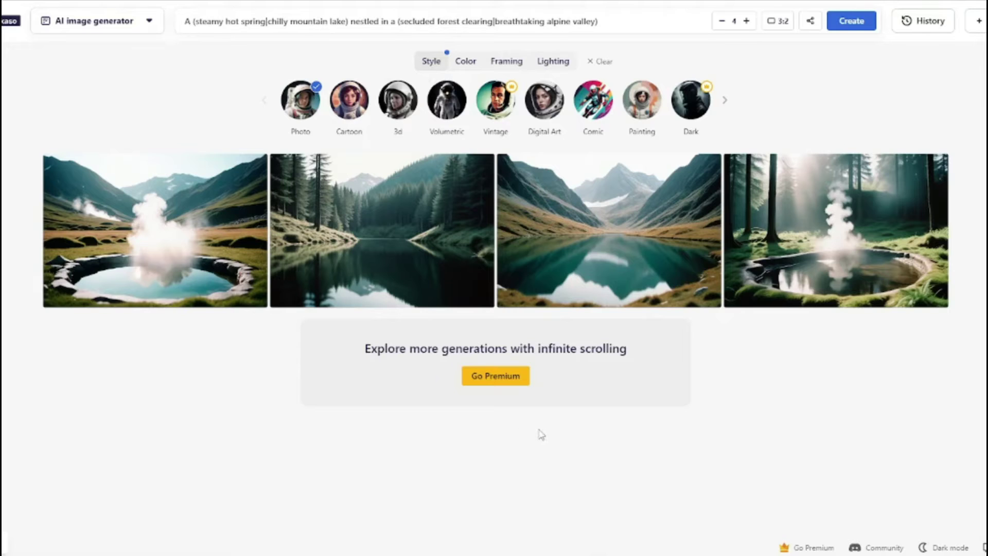
Step: Generate images in Photo style from the prompt "A smiling woman with curly hair and glasses." with the image count set to 2
triple_click(342, 20)
text(A smiling woman with curly hair and glasses.)
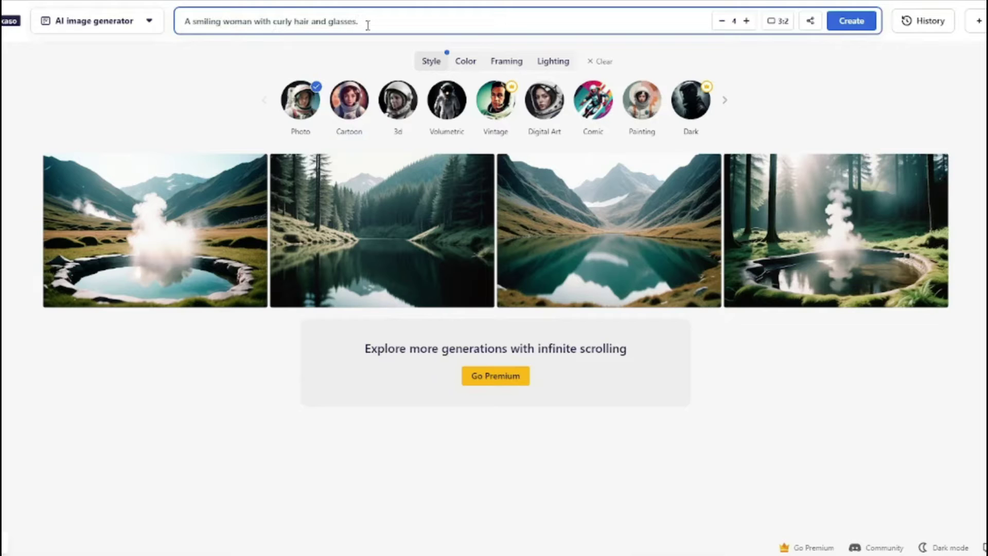
click(303, 109)
click(304, 109)
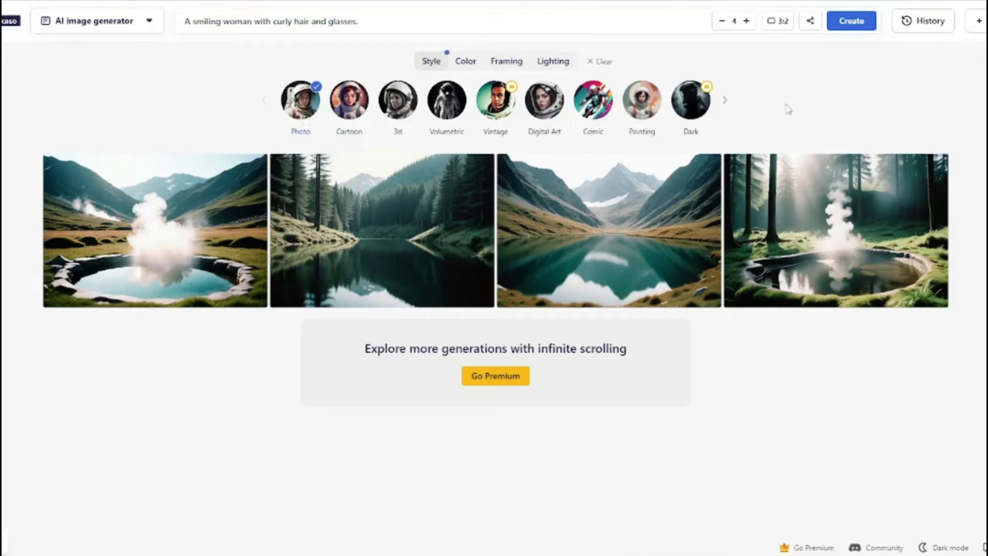
click(713, 23)
click(713, 23)
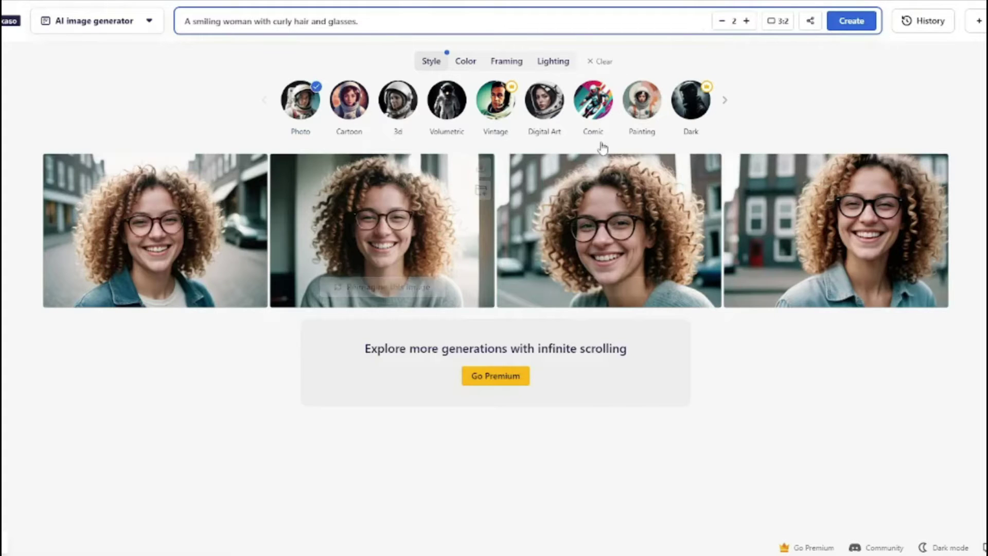
Step: View each generated portrait of the curly-haired woman enlarged, check the download choices and close the preview
mouse_move(87, 234)
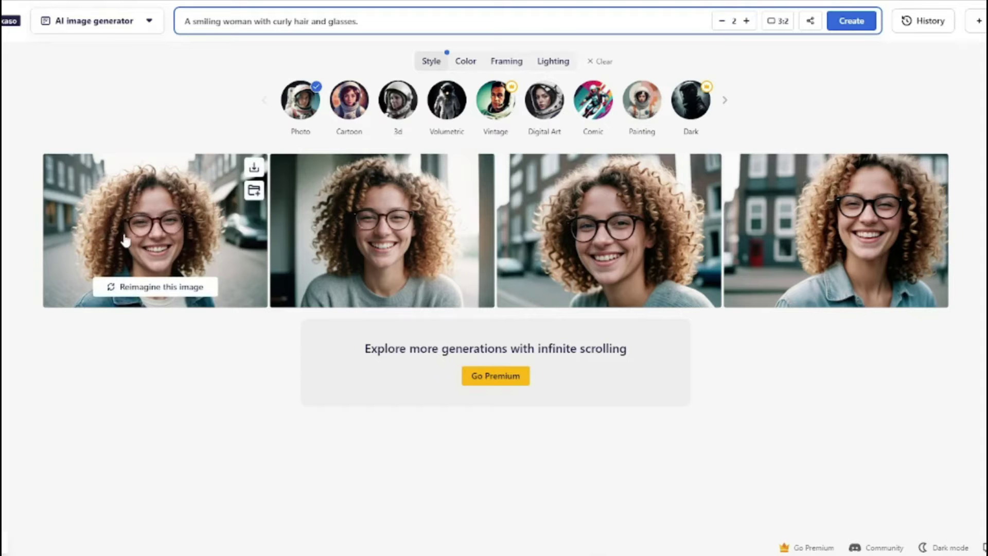
click(159, 232)
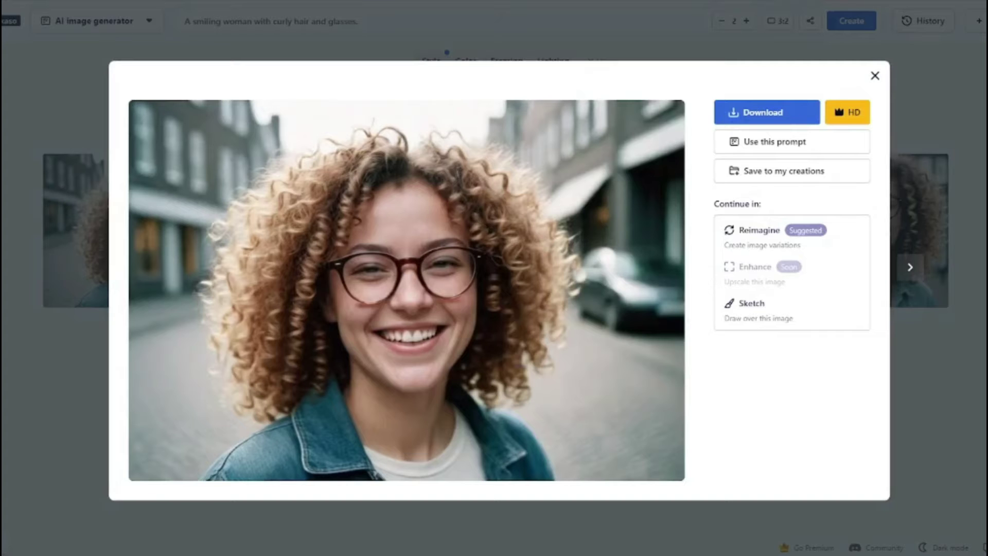
click(895, 355)
click(390, 242)
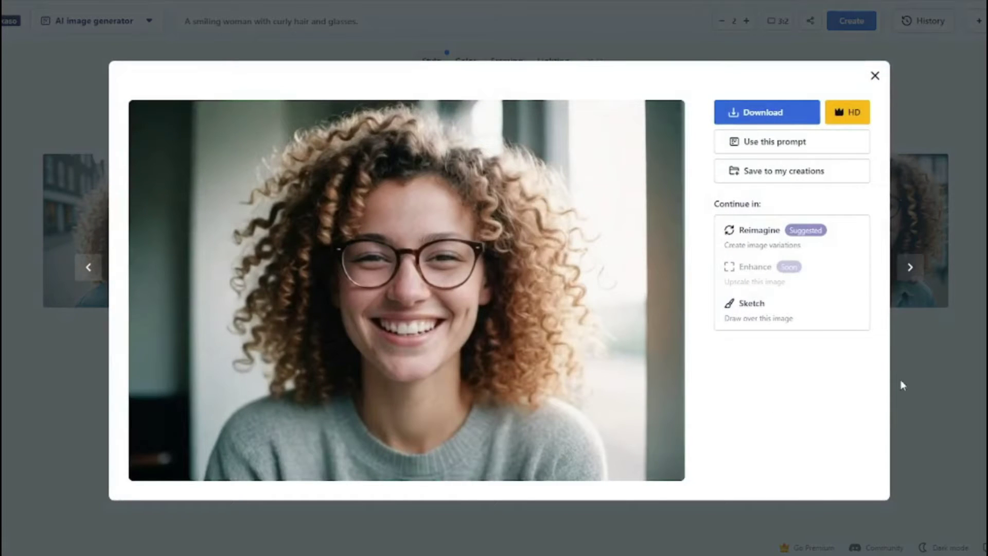
click(948, 399)
click(643, 268)
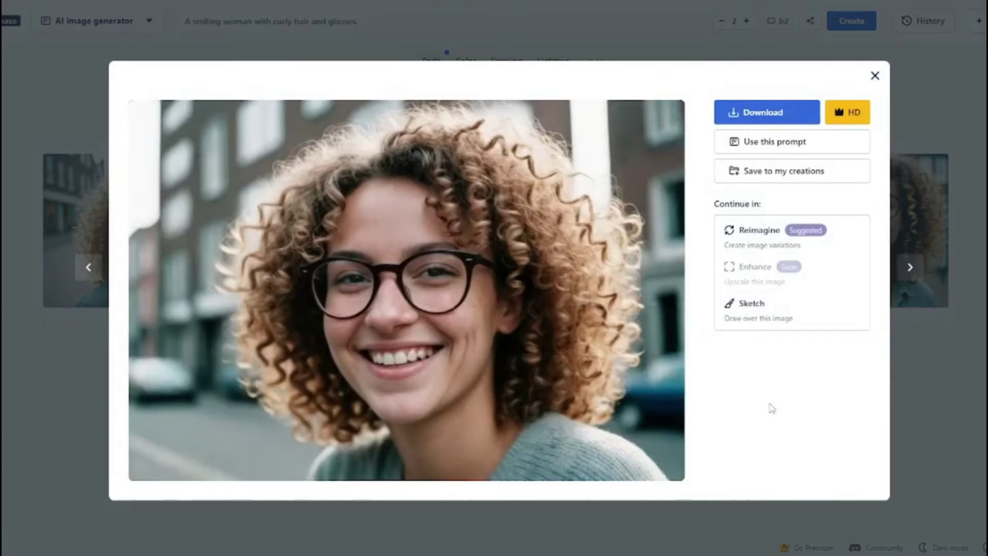
click(919, 406)
click(409, 309)
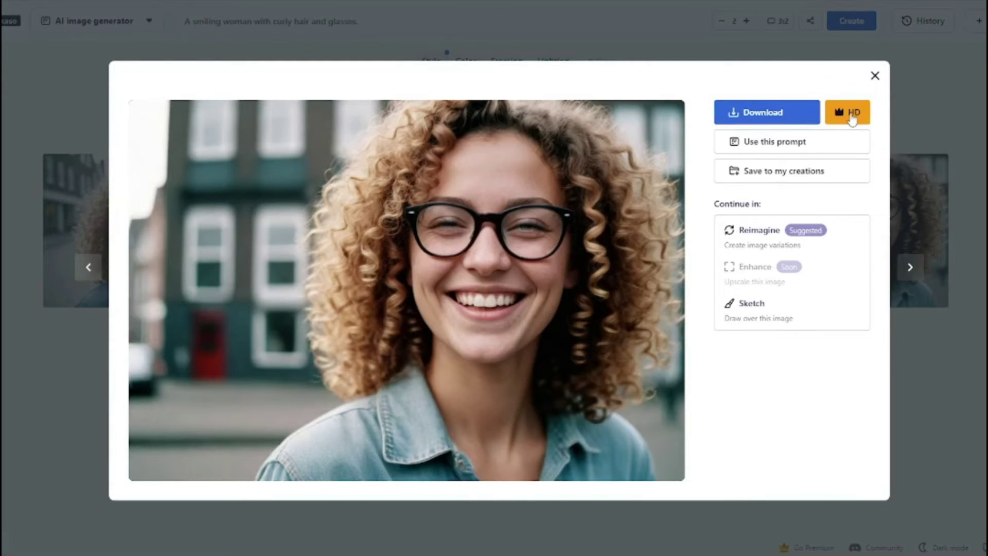
key(Escape)
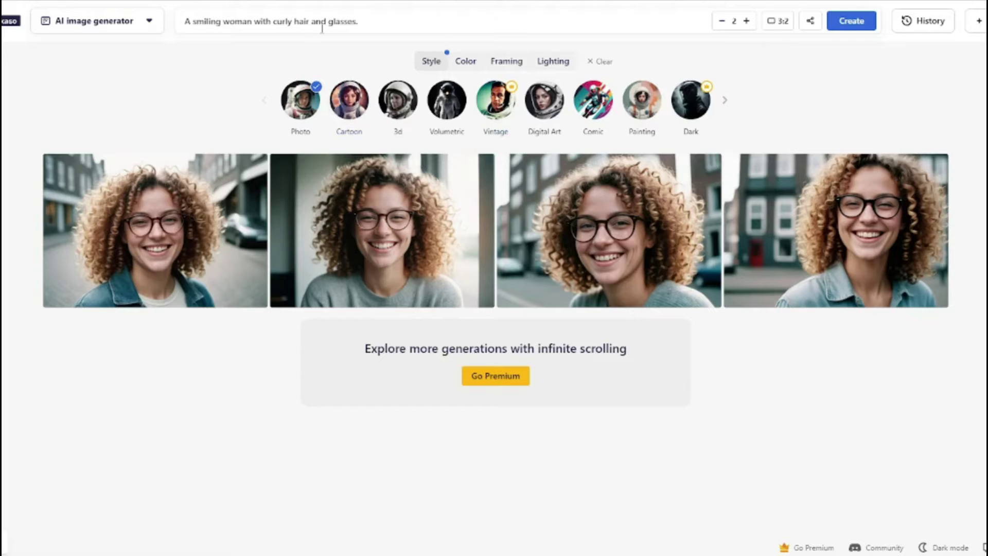
Step: Generate images in Cartoon style from the existing prompt about the smiling woman with curly hair and glasses
triple_click(293, 25)
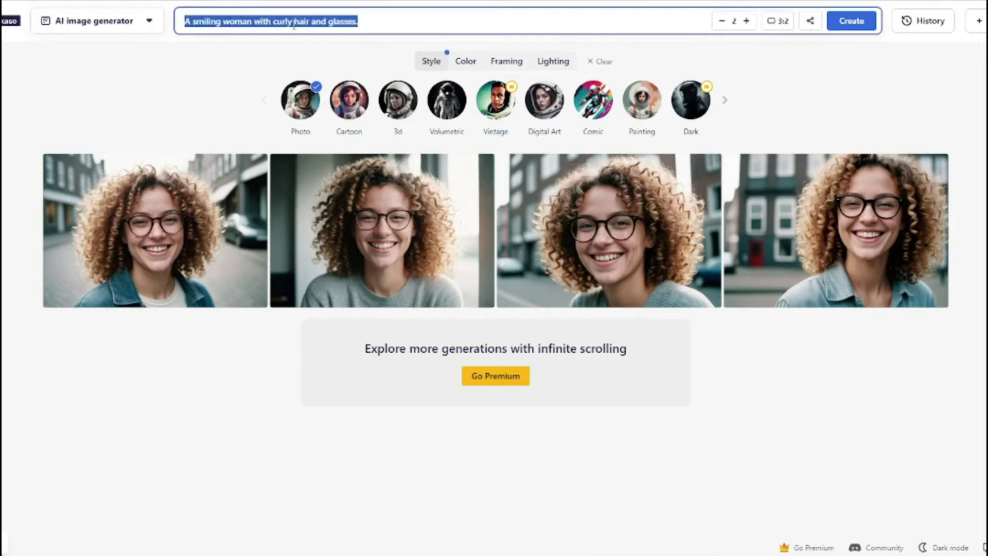
click(351, 105)
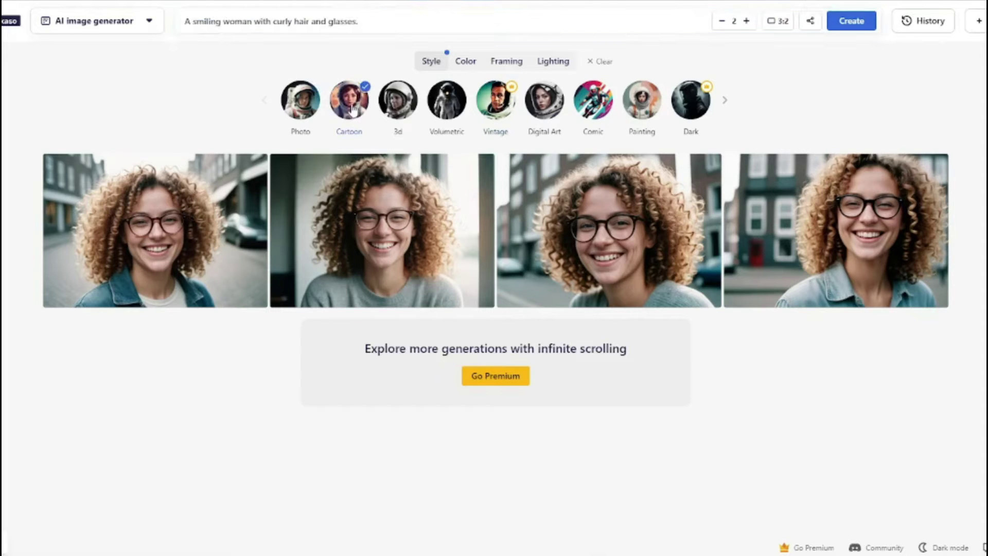
click(843, 23)
mouse_move(303, 237)
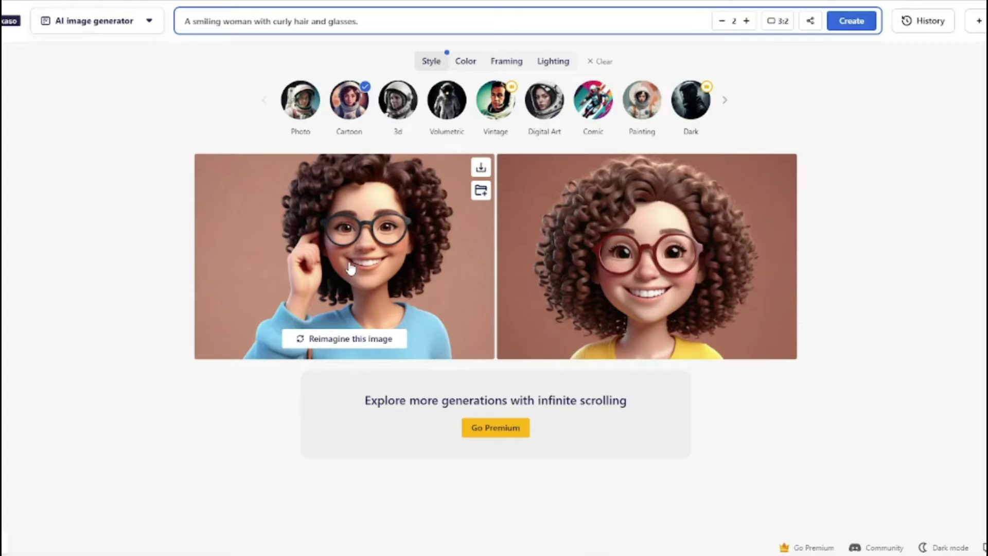
Step: Generate the curly-haired woman in 3d style and view each of the two results enlarged
click(398, 100)
click(858, 27)
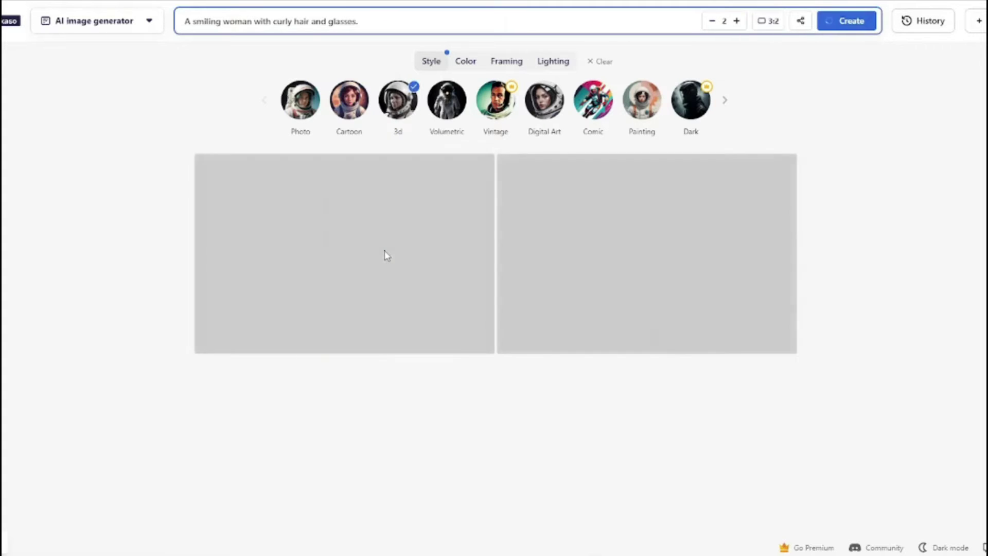
click(410, 260)
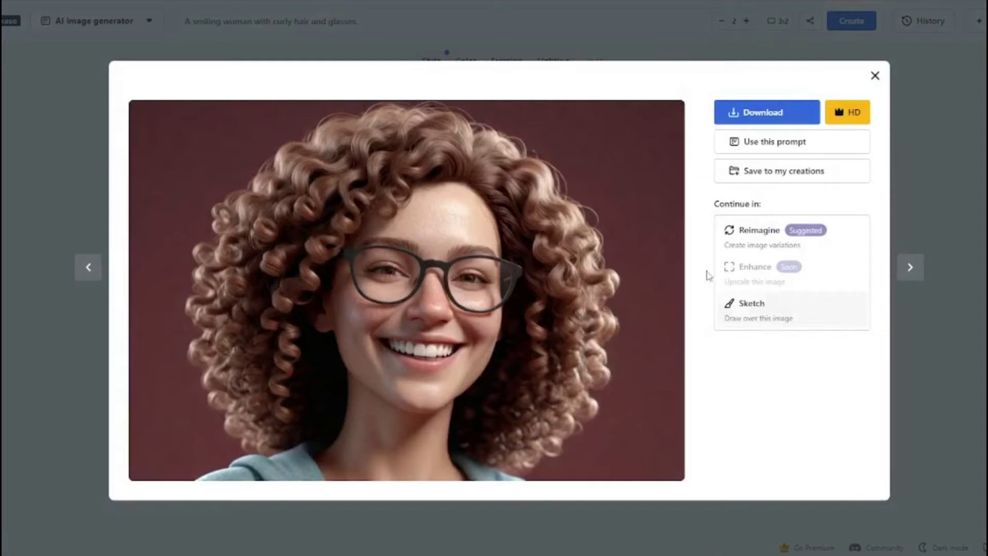
click(957, 384)
click(698, 259)
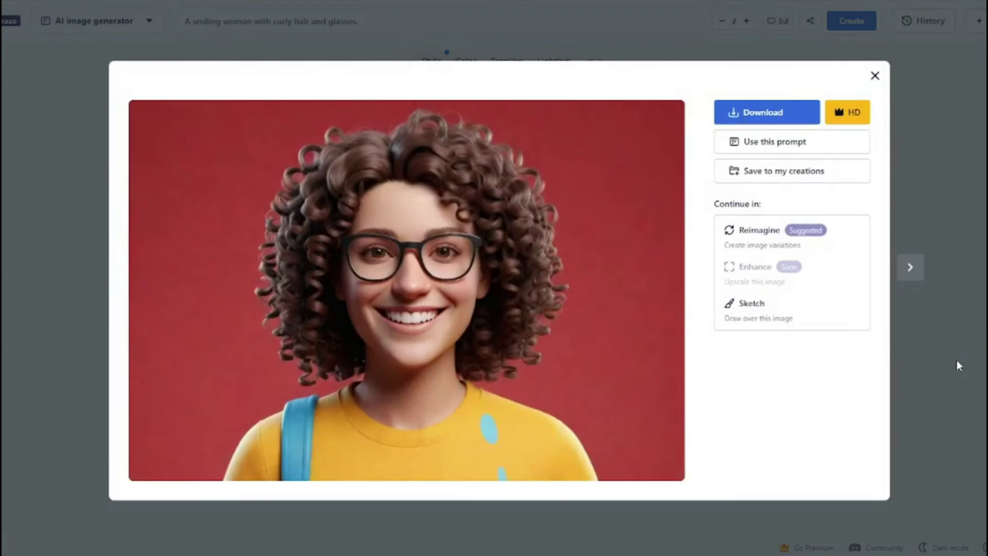
click(956, 359)
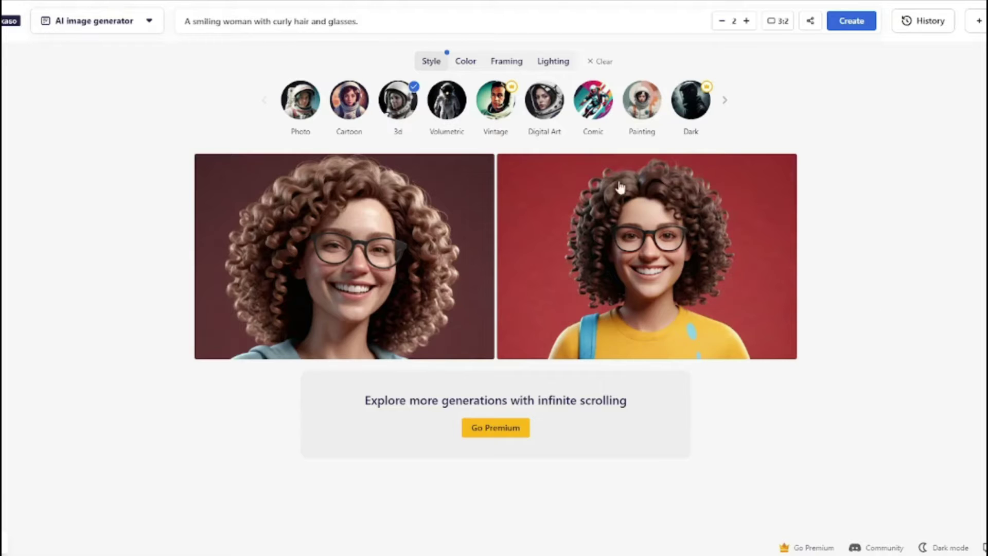
Step: Generate the curly-haired woman in Comic style and view both resulting portraits enlarged
click(597, 111)
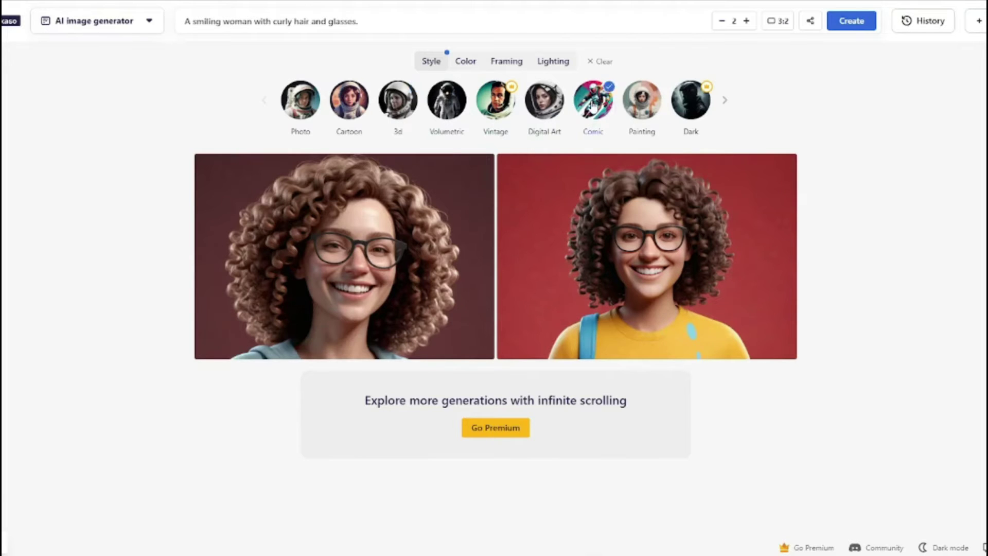
click(854, 22)
click(346, 249)
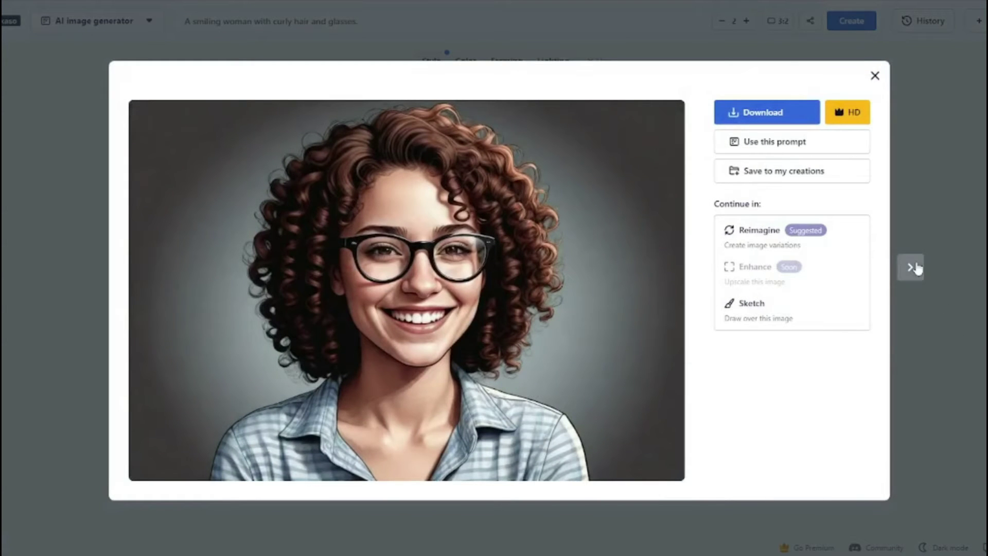
click(948, 319)
click(662, 258)
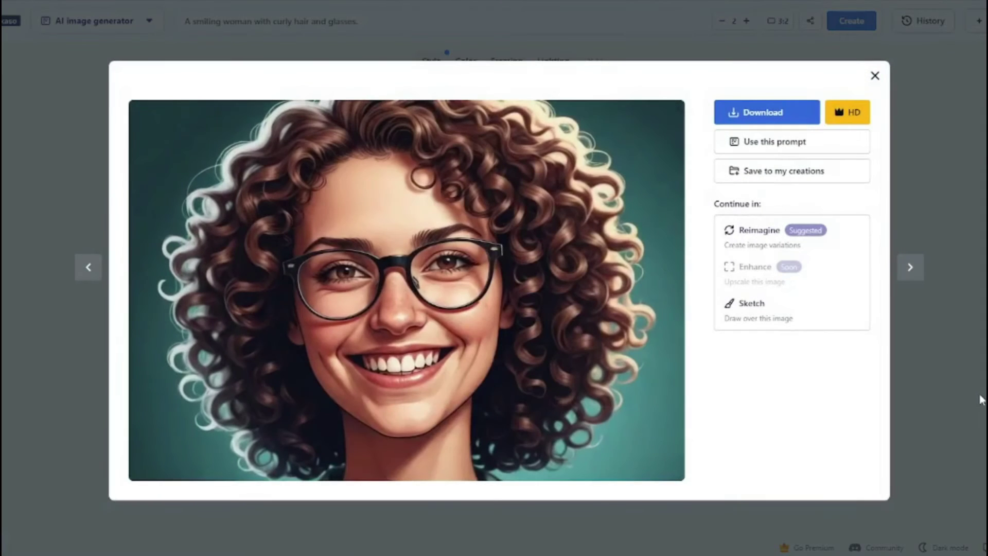
click(981, 399)
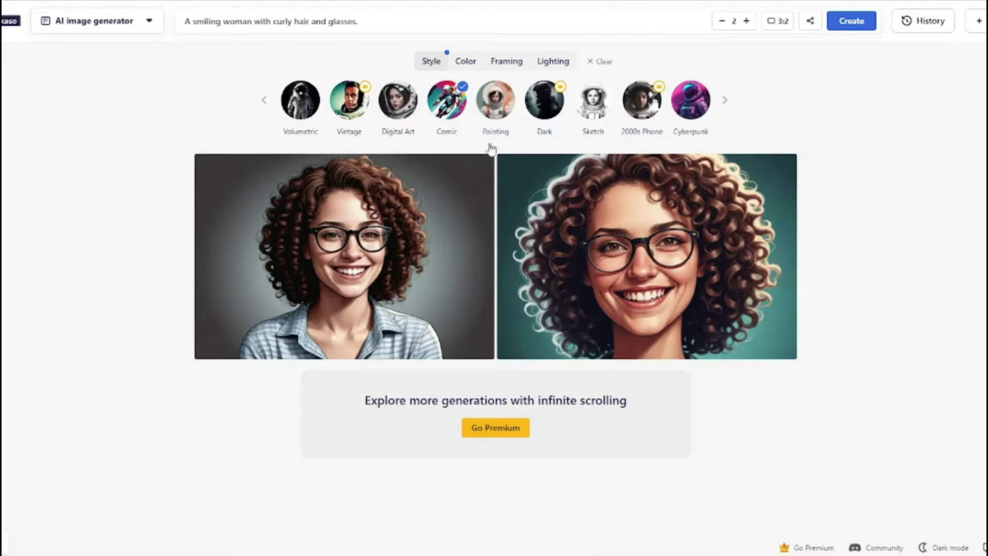
Step: Generate the curly-haired woman in Cyberpunk style and view both neon portraits enlarged
click(691, 106)
click(842, 32)
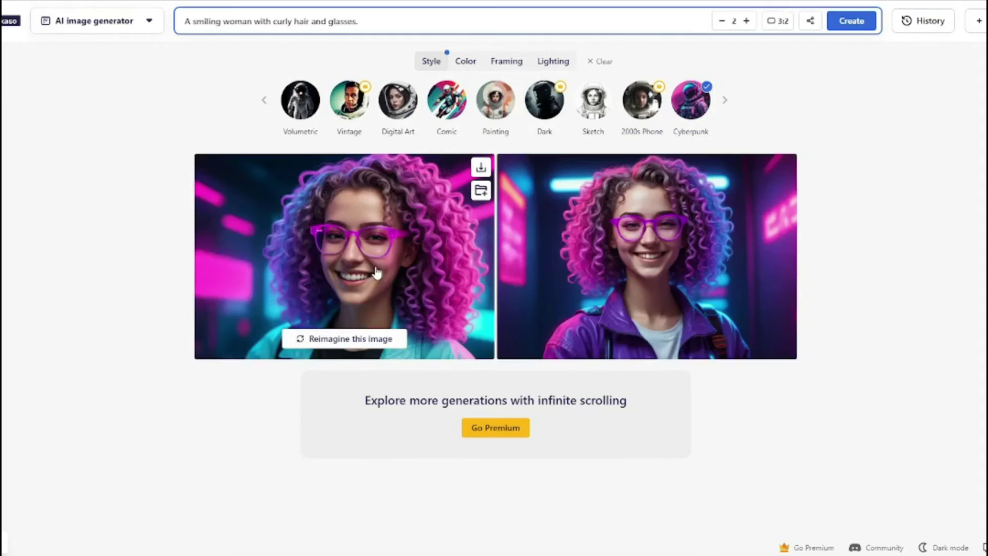
click(360, 258)
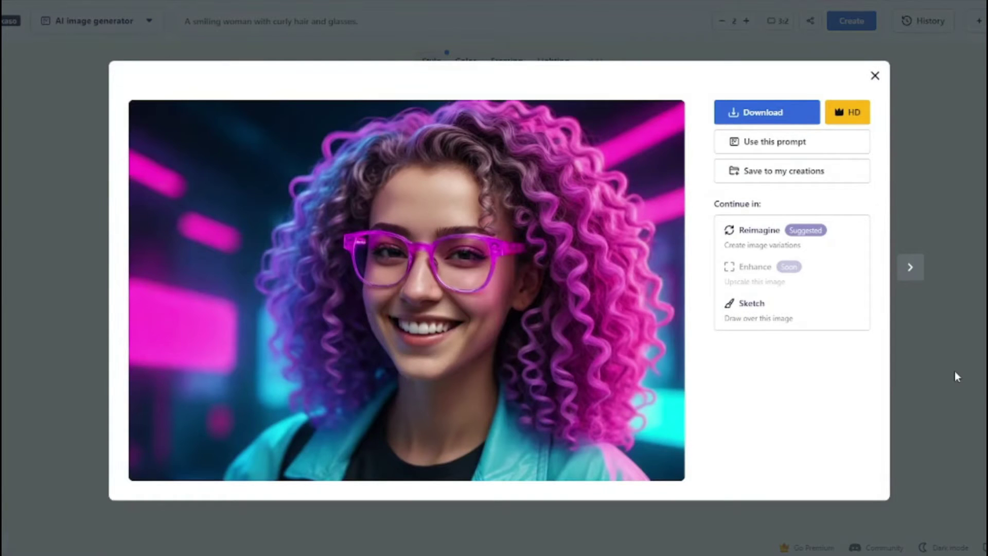
click(955, 372)
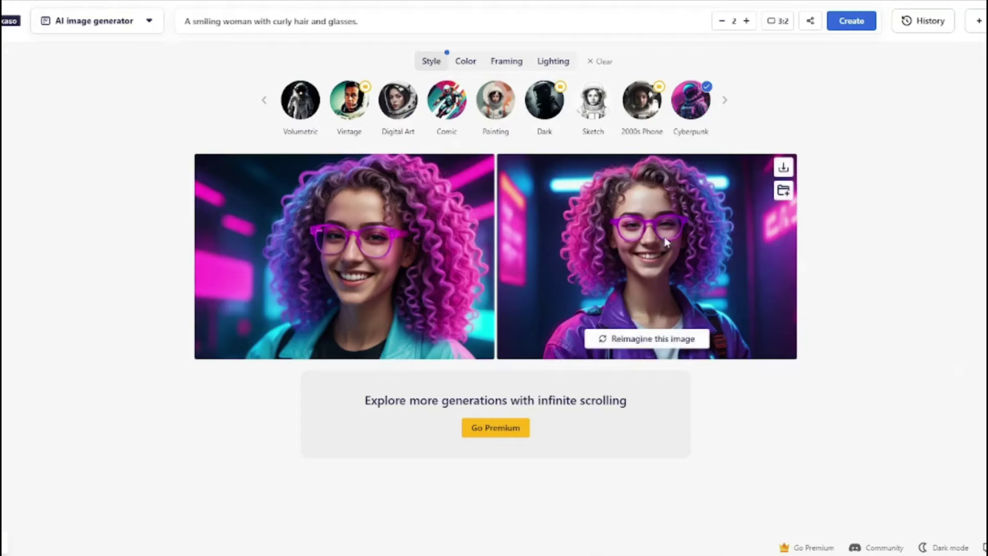
click(771, 319)
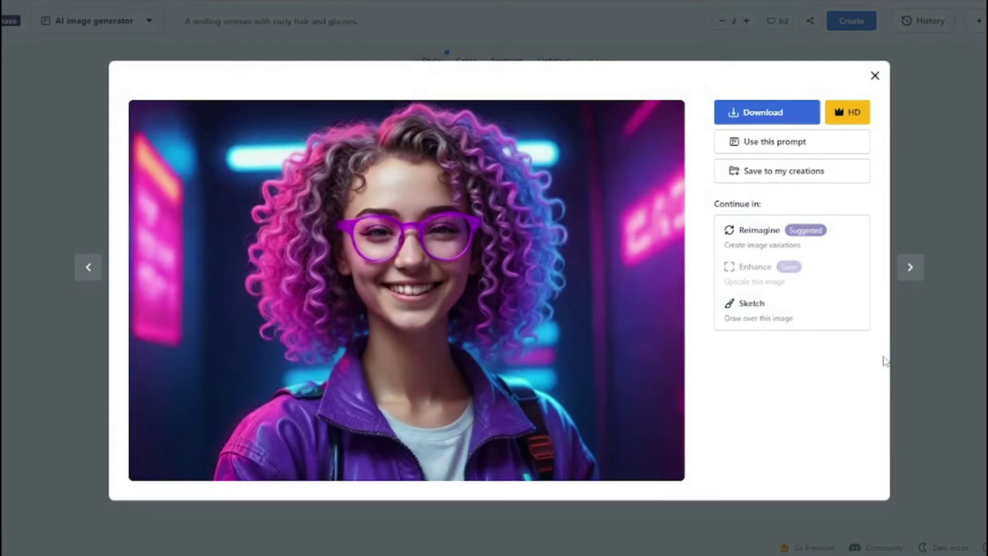
click(939, 349)
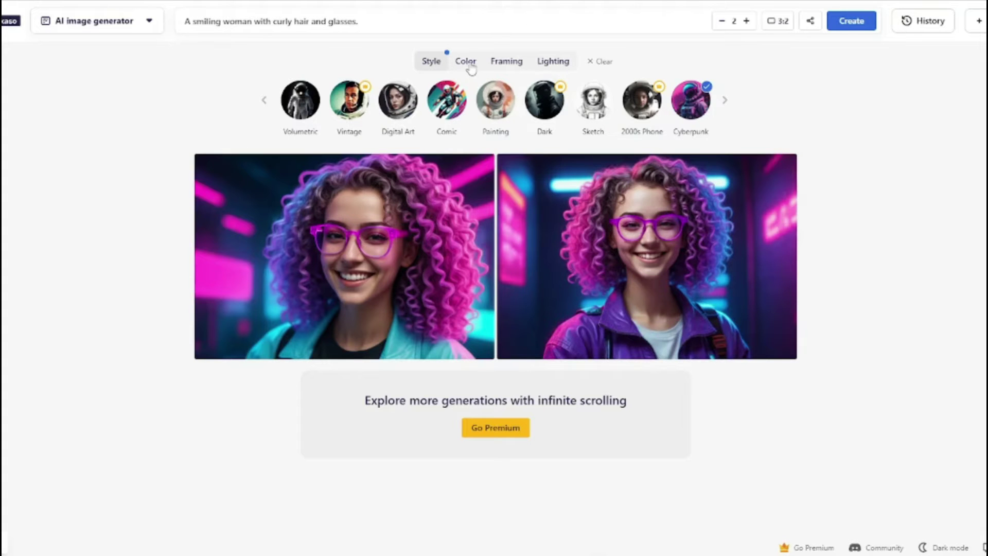
Step: Replace the prompt with "A boy with a baseball glove and a determined look."
click(468, 63)
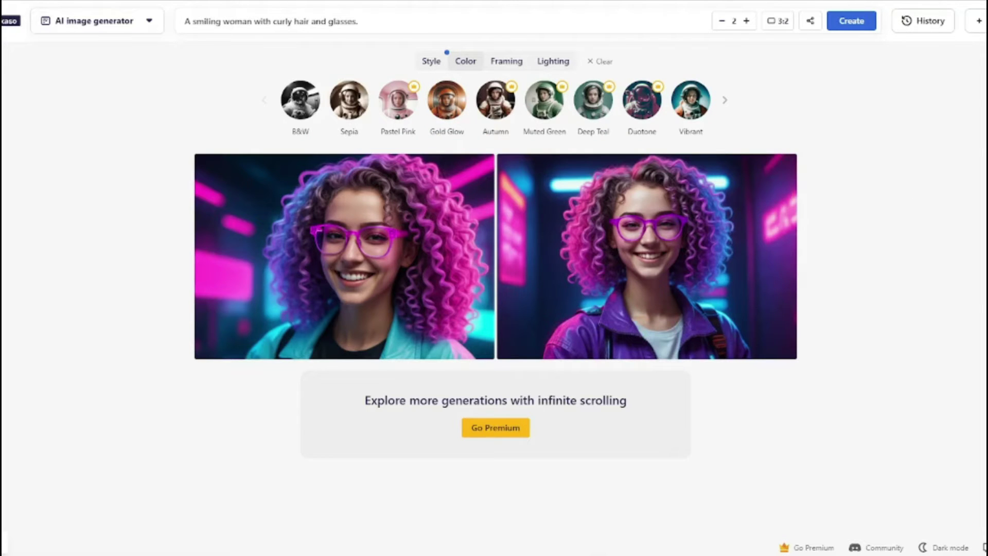
click(327, 20)
key(ctrl+a)
text(A boy with a baseball glove and a determined look.)
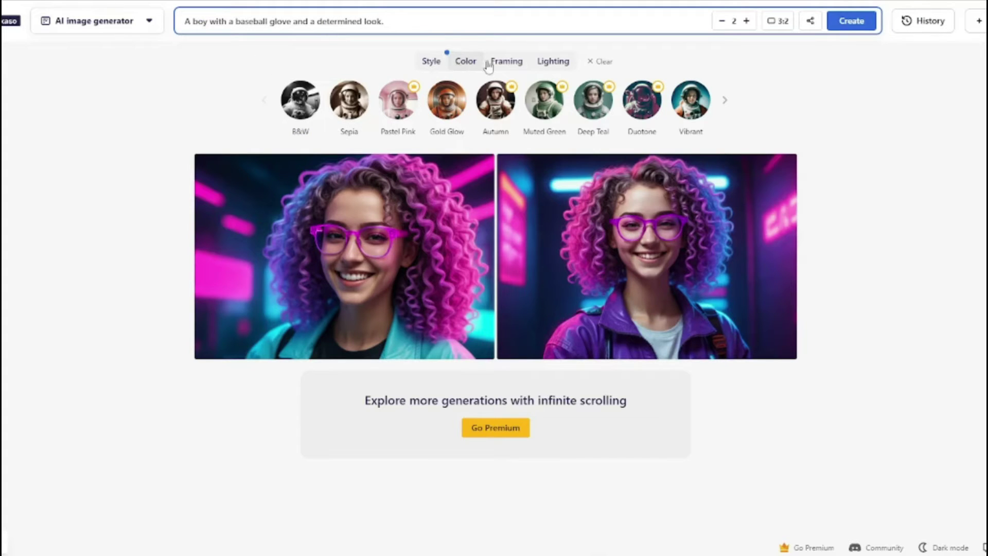
Step: Generate images of the boy with the Photo style and the Split color preset
click(431, 62)
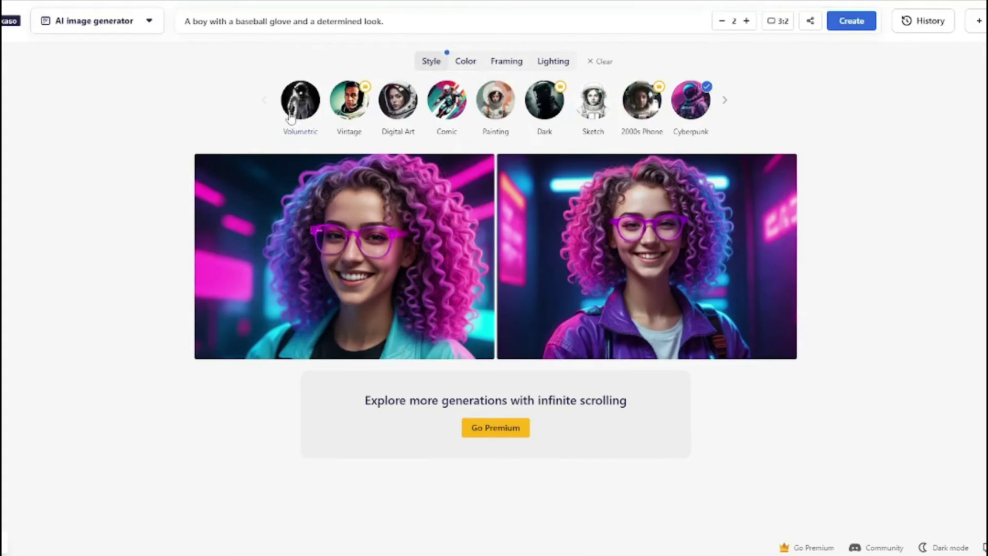
click(264, 100)
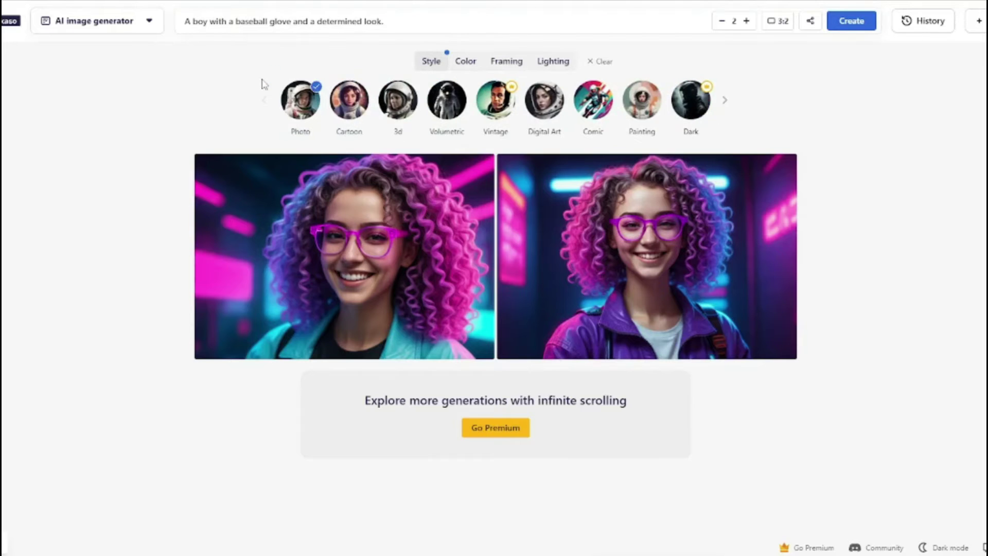
click(462, 63)
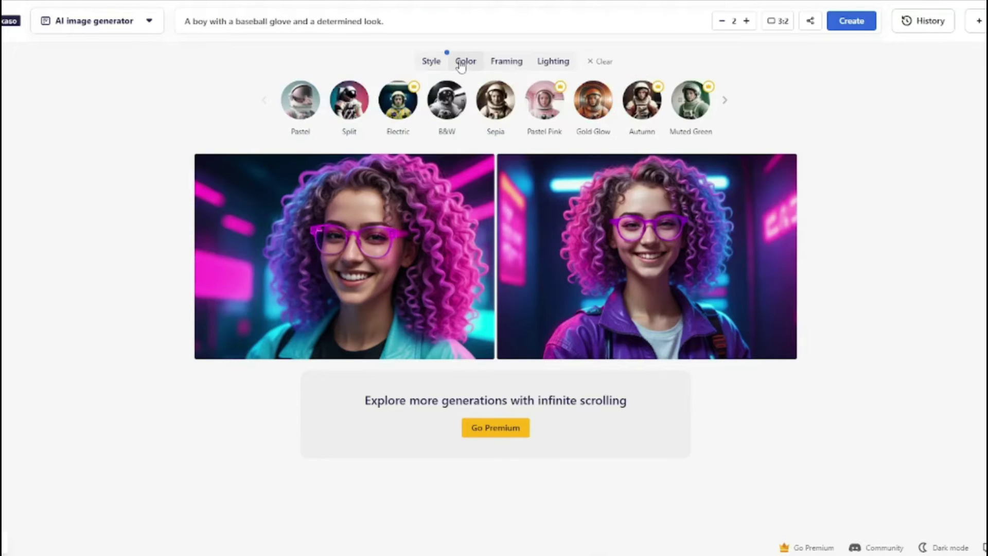
click(355, 106)
click(851, 21)
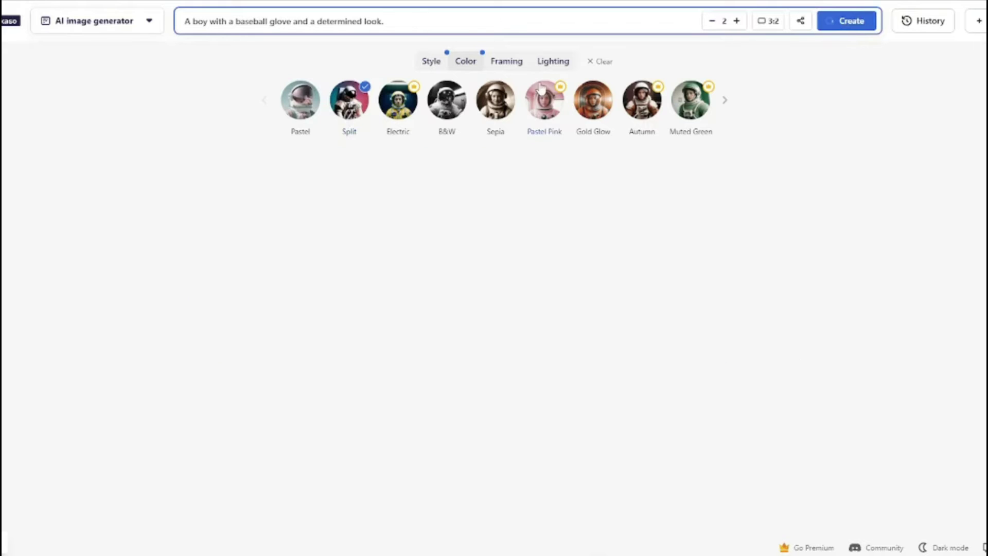
Step: View each Split-colored image of the boy with the baseball glove enlarged and close the preview
click(340, 263)
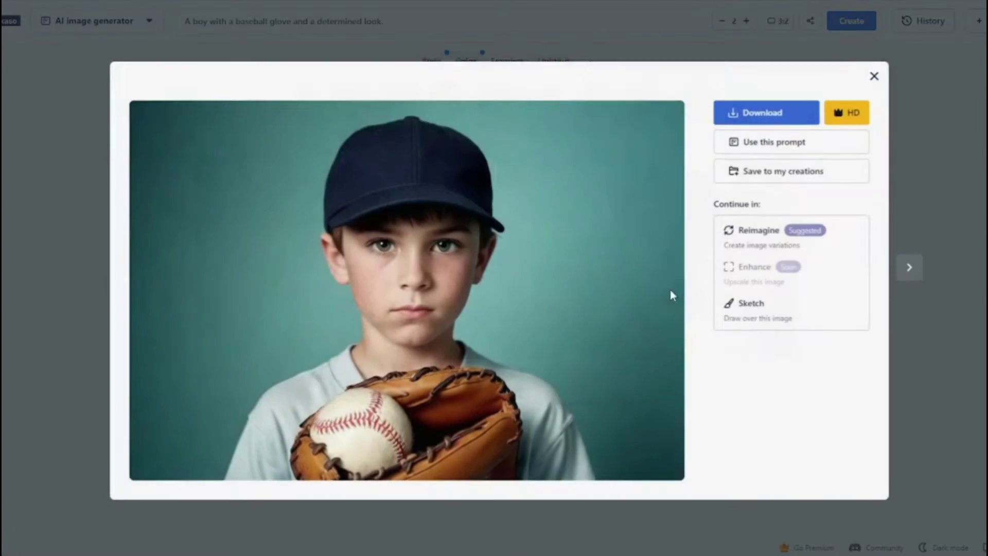
click(956, 258)
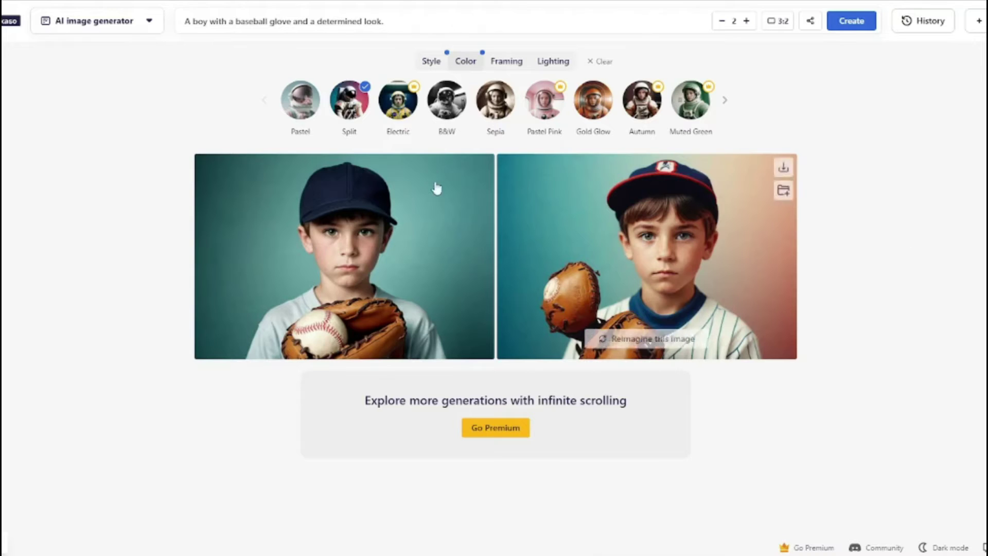
click(380, 266)
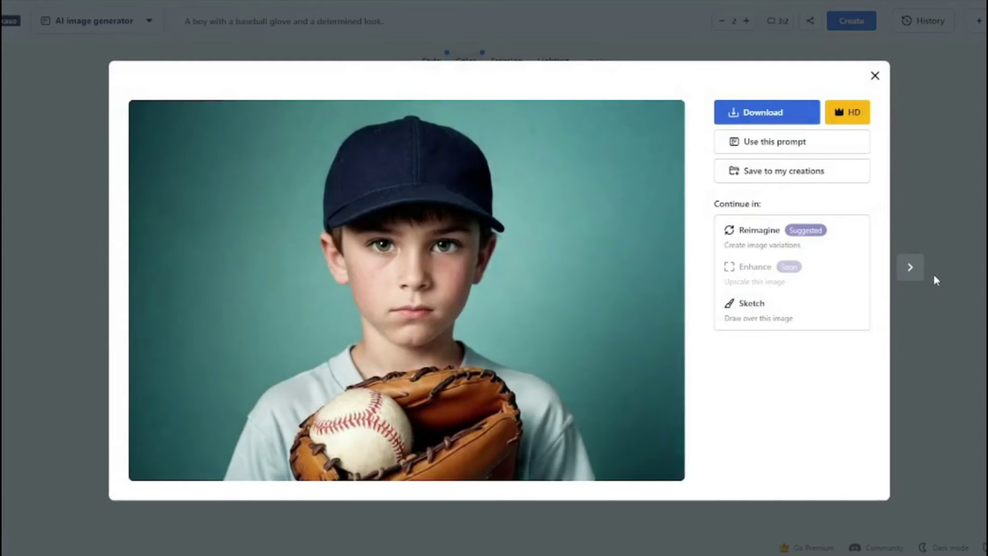
click(949, 267)
click(788, 280)
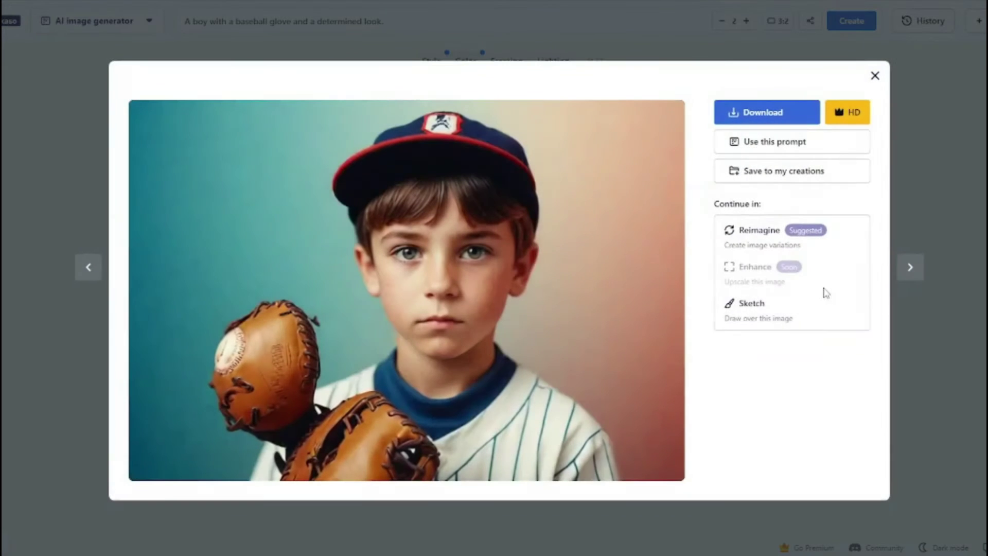
click(950, 283)
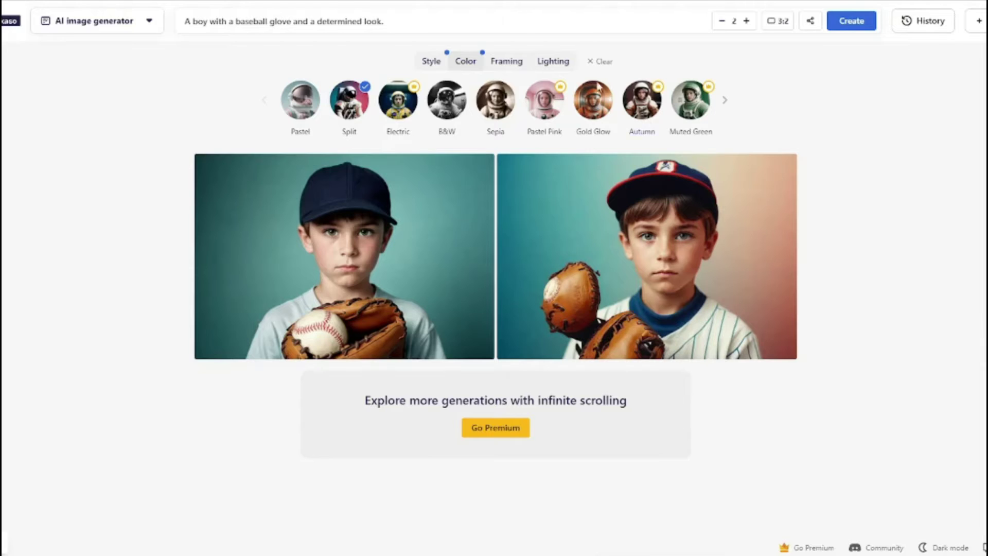
Step: Generate the boy images with the Gold Glow color preset and browse the enlarged results
click(595, 95)
click(838, 21)
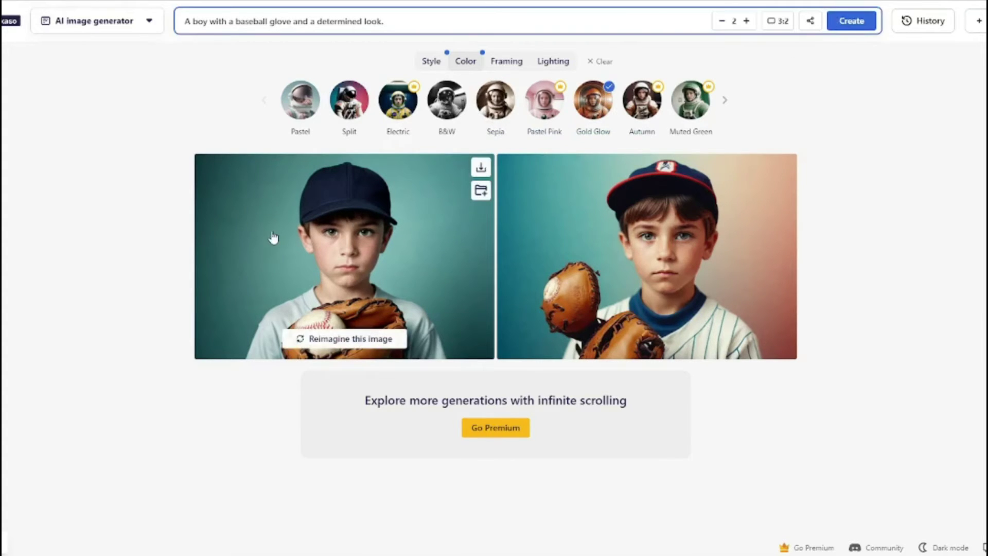
click(277, 230)
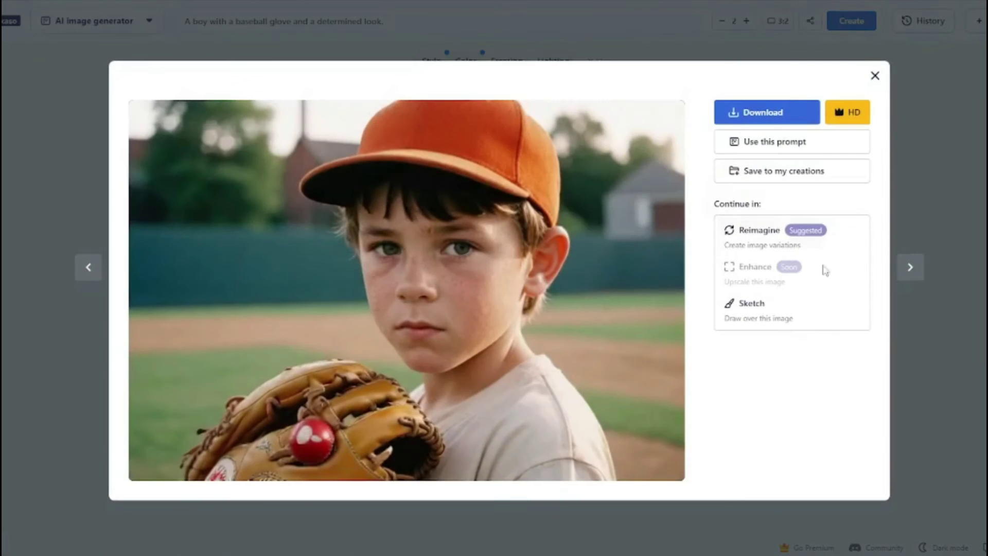
click(912, 273)
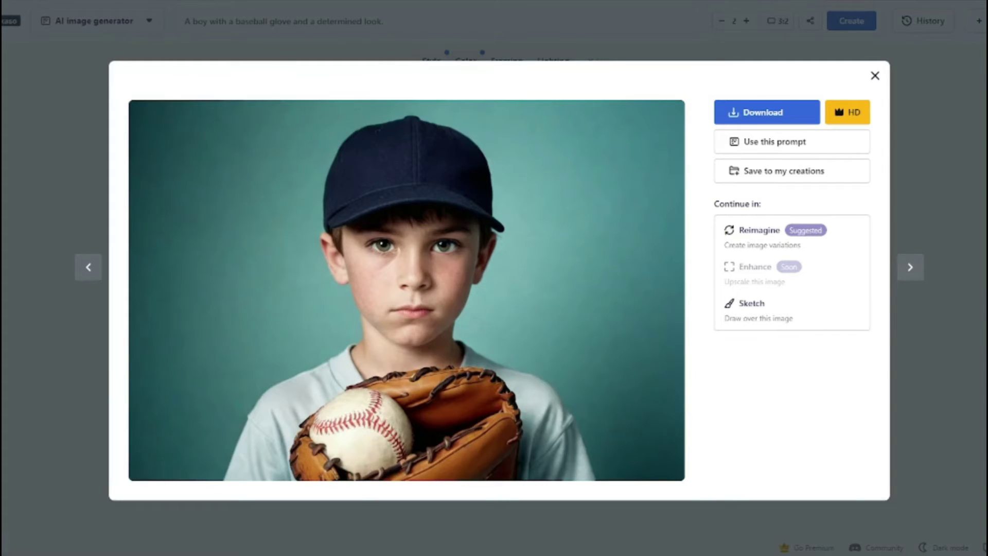
key(Escape)
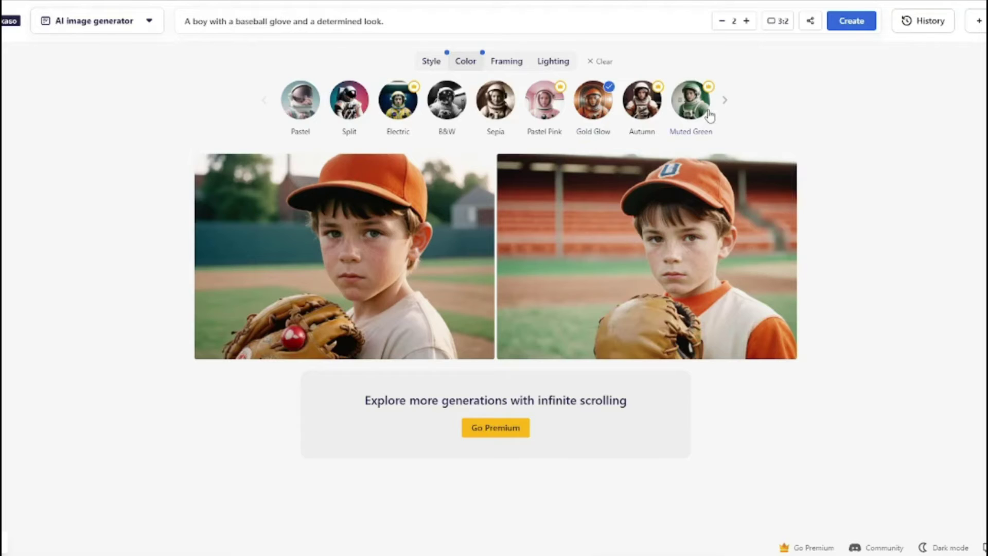
Step: Generate the boy images with the Vibrant color preset and view a result enlarged
click(725, 102)
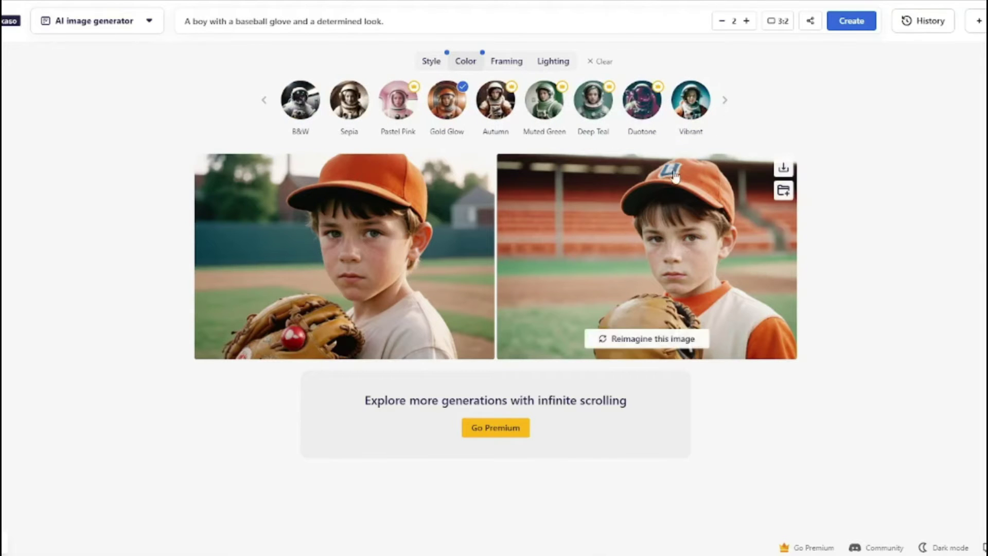
click(691, 100)
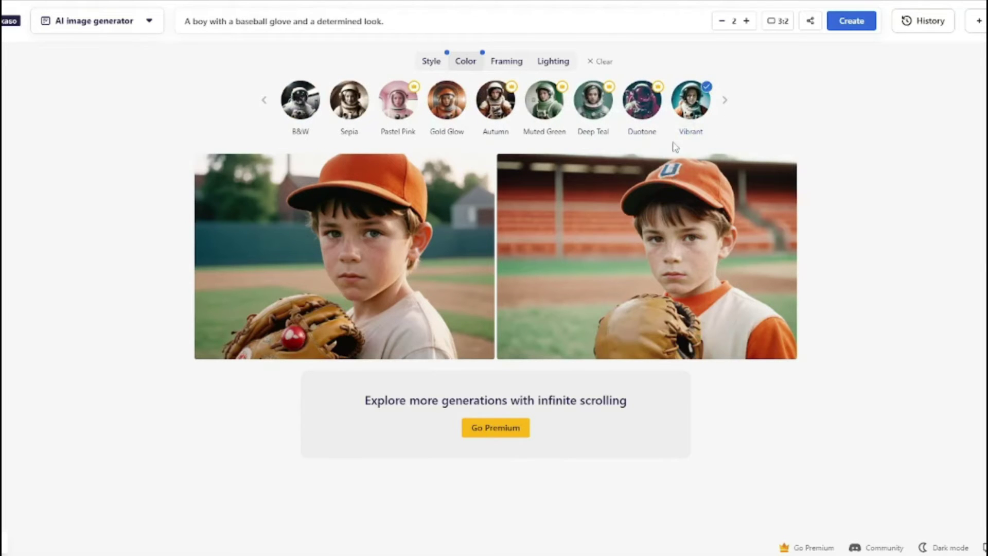
click(846, 25)
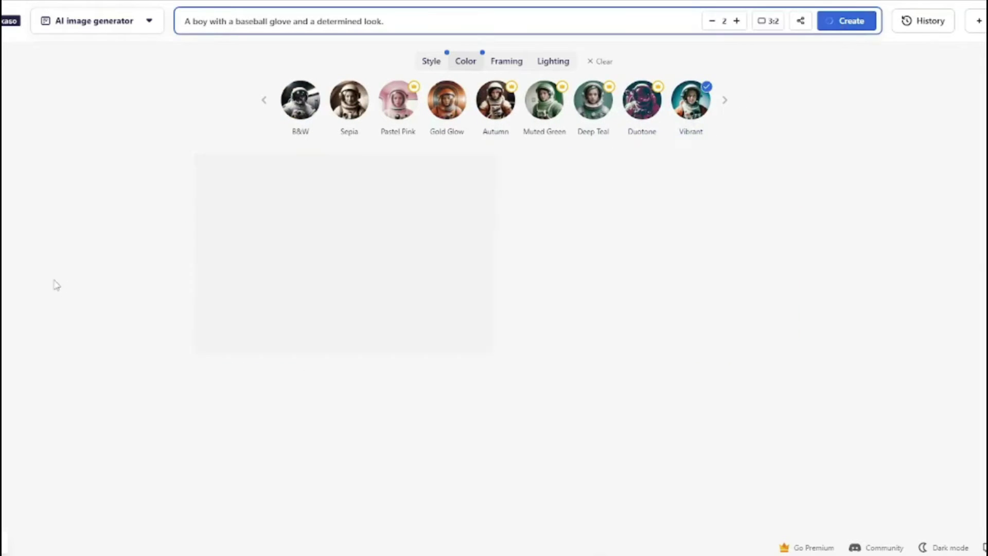
click(329, 278)
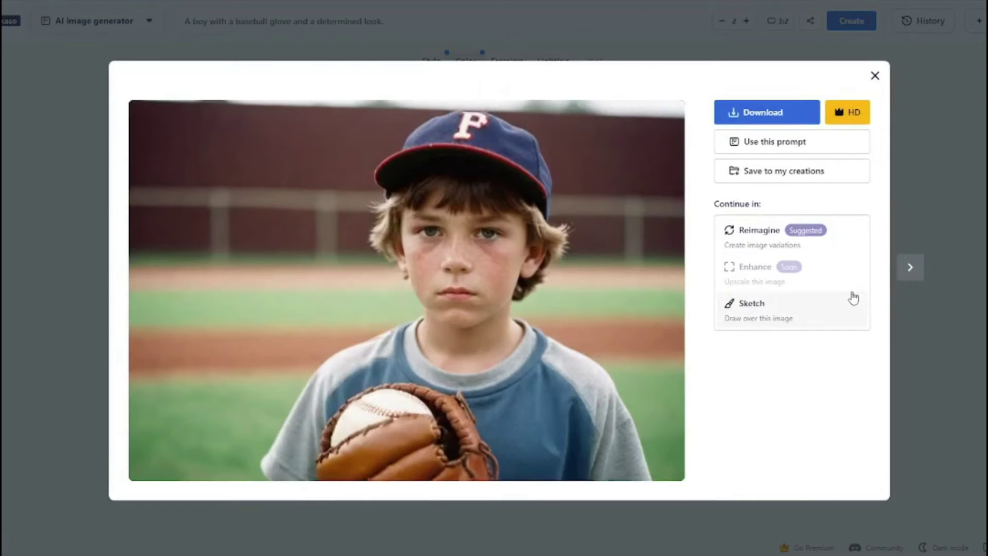
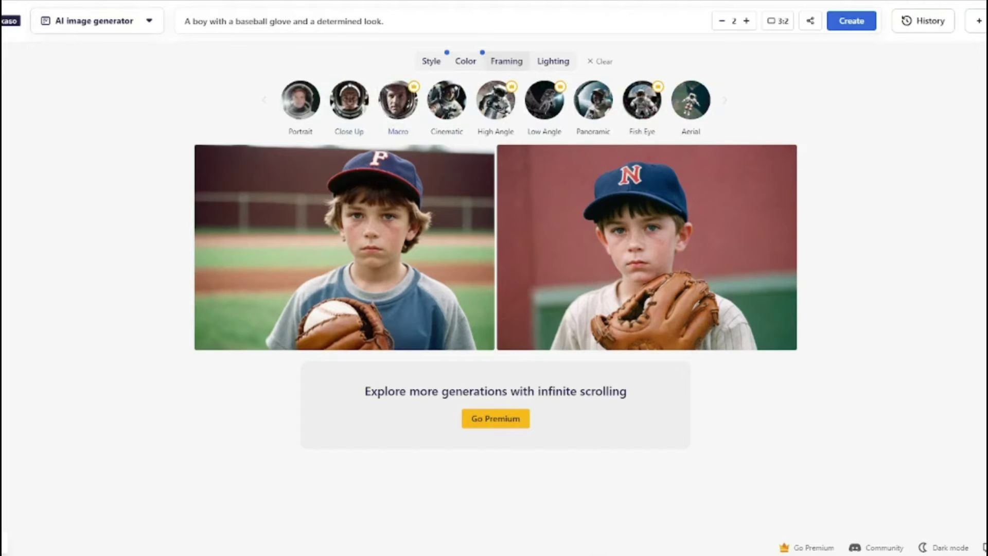
Step: Replace the prompt with "An elderly man with a wrinkled face and kind eyes." and select the Portrait framing preset
triple_click(489, 21)
text(An elderly man with a wrinkled face and kind eyes.)
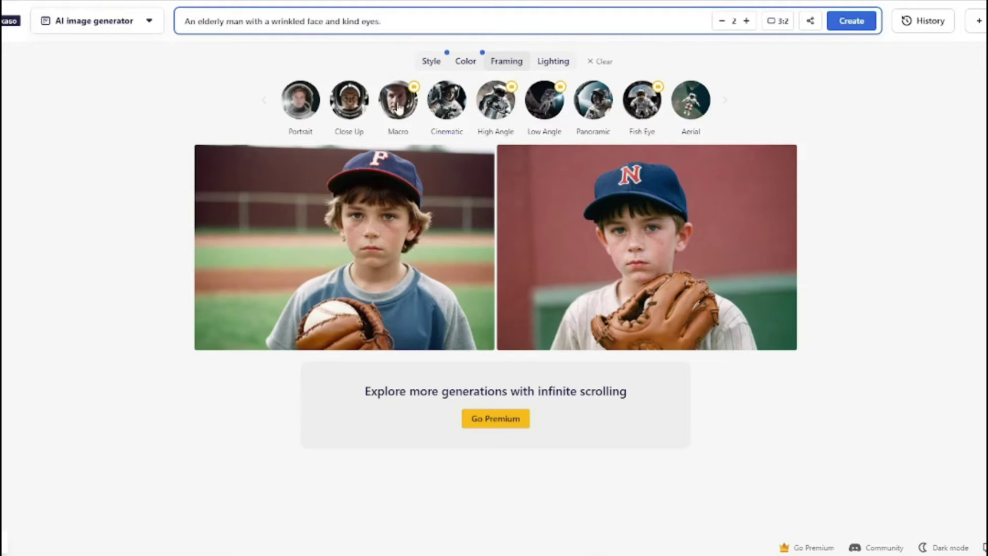
click(300, 100)
Step: Remove the color preset so that no color option is applied to the elderly man prompt
click(465, 61)
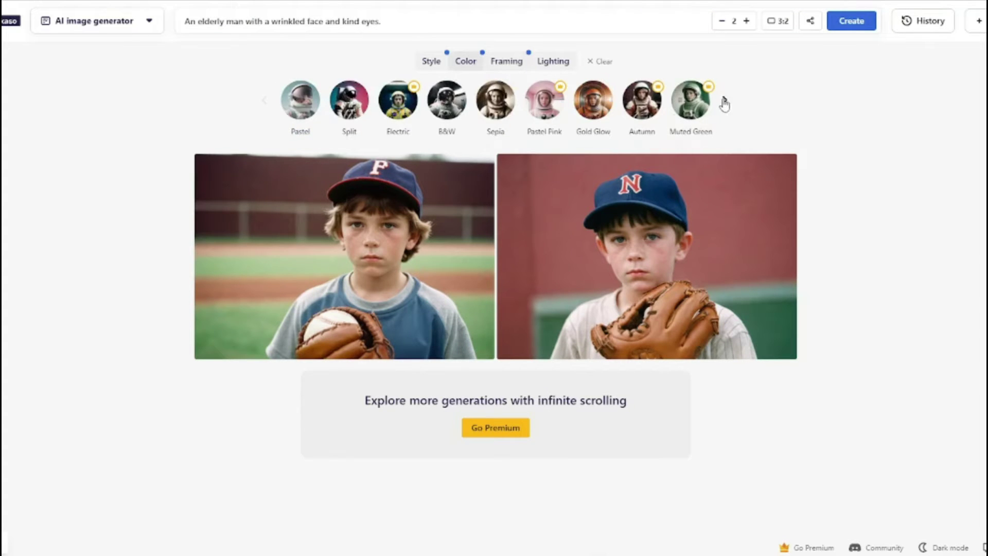
click(723, 100)
click(266, 101)
click(317, 98)
Step: Generate the elderly man images with Portrait framing, view the results enlarged and close the preview
click(516, 62)
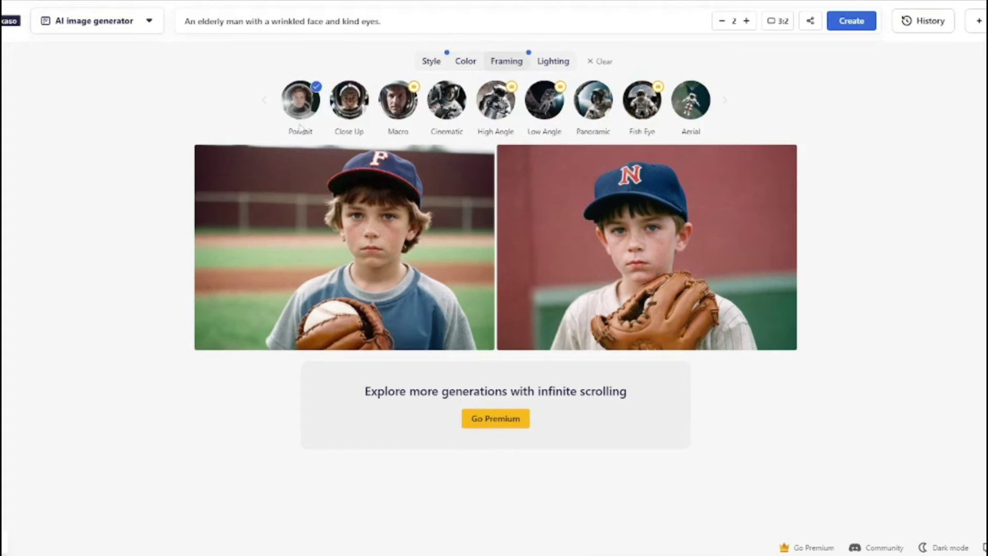
click(300, 99)
click(852, 21)
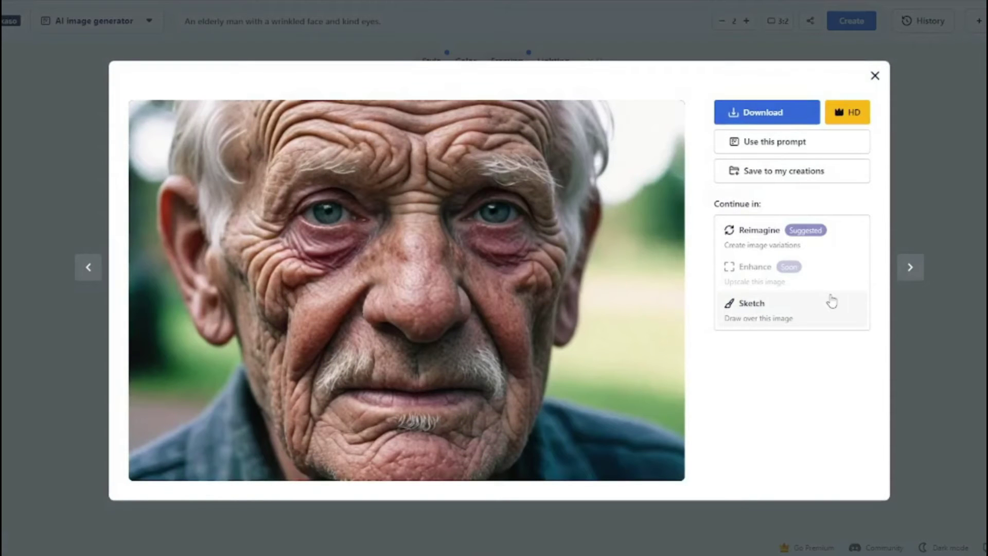
click(971, 394)
click(609, 235)
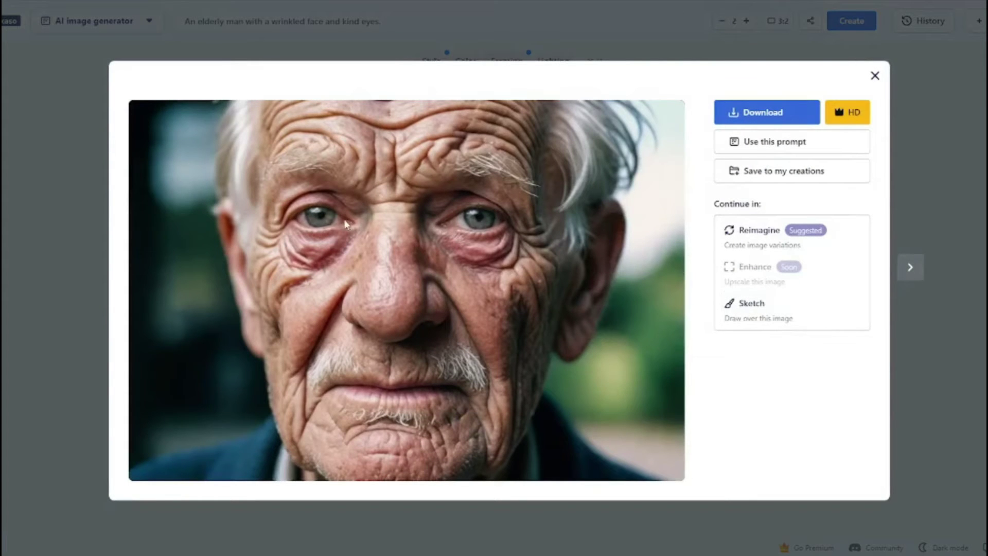
key(Escape)
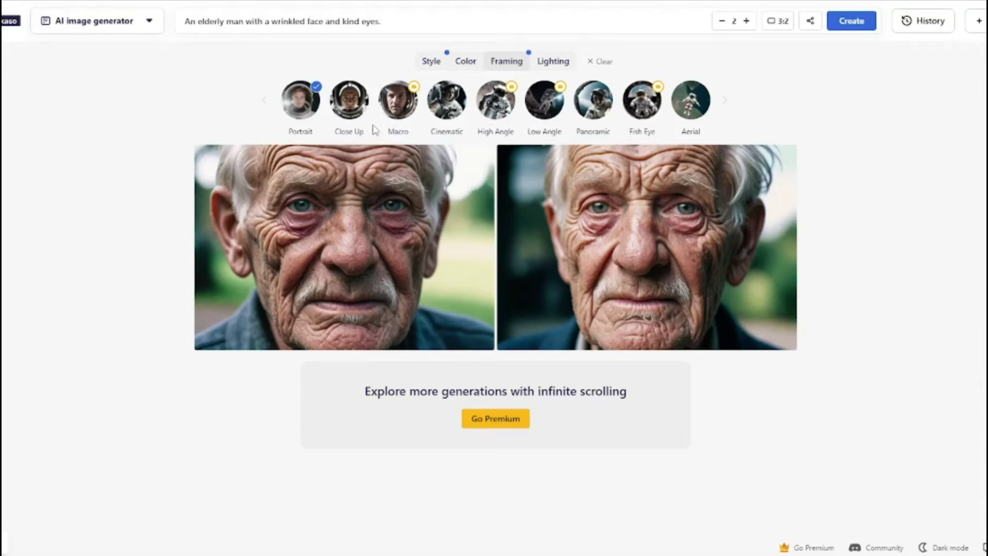
Step: Generate the elderly man images with Close Up framing, view a result enlarged and close the preview
click(349, 100)
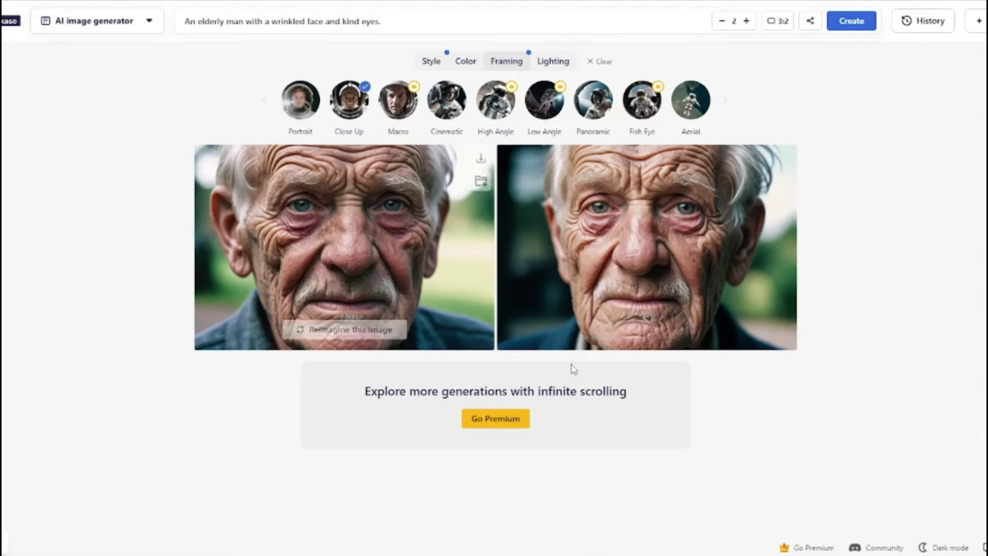
click(846, 23)
click(787, 293)
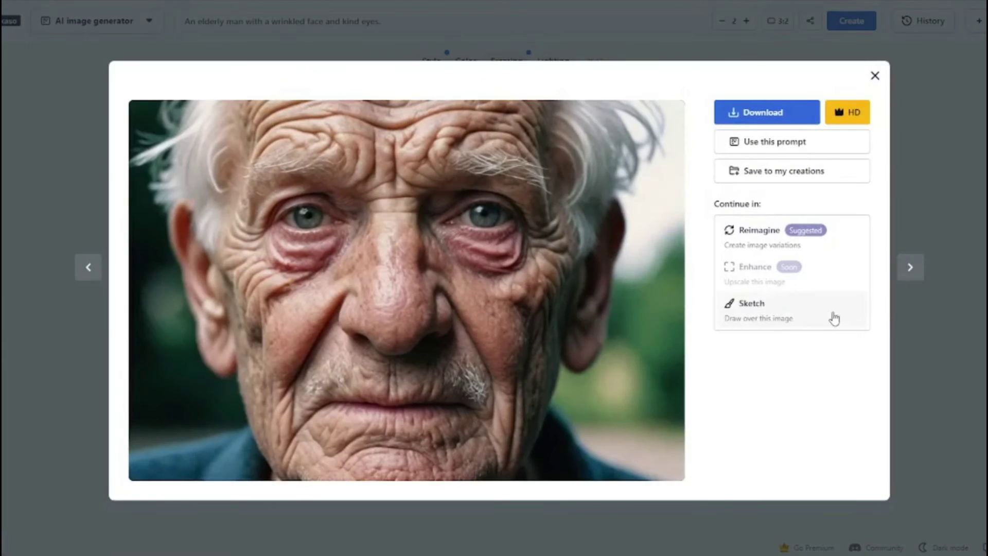
click(947, 308)
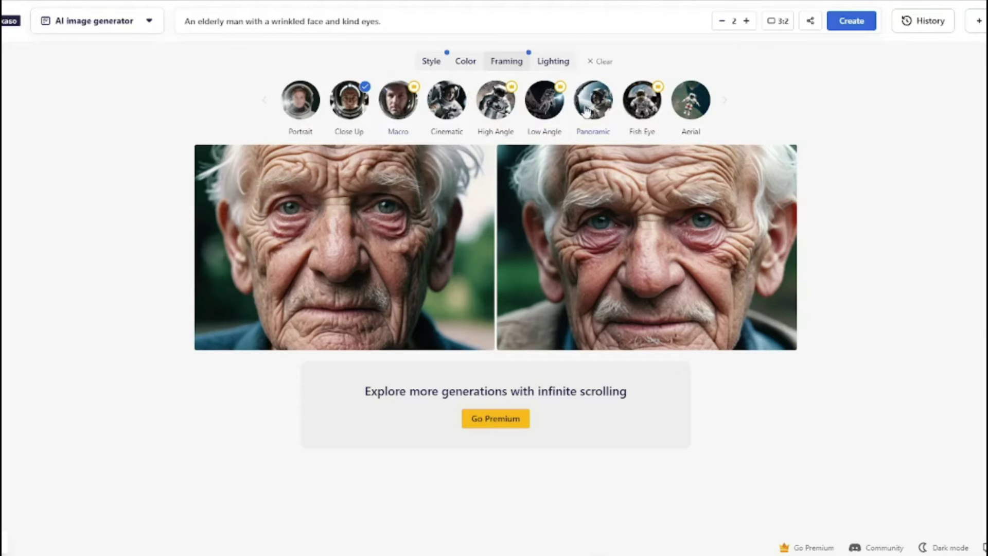
Step: Generate the elderly man images with Cinematic framing and view each result enlarged, closing the preview after each
click(447, 101)
click(852, 22)
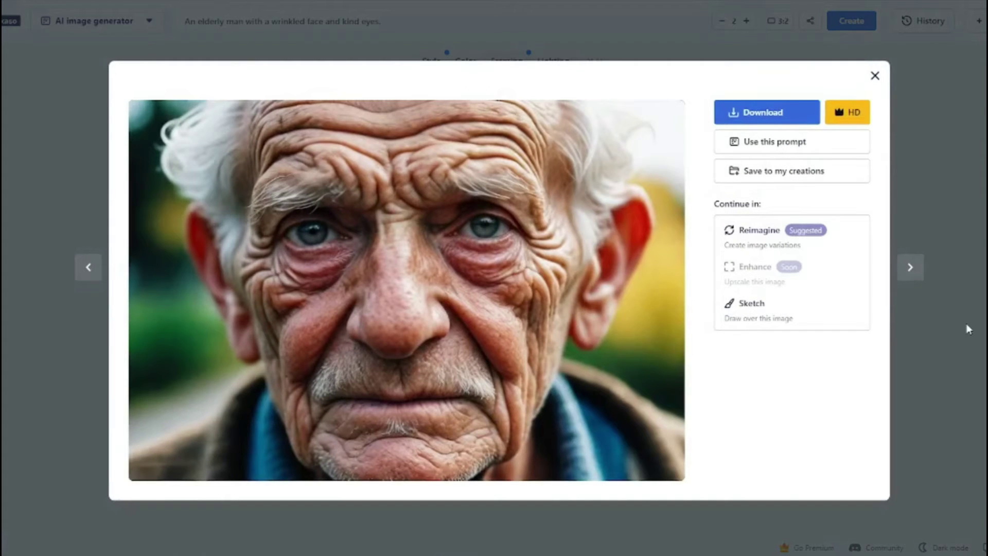
click(969, 329)
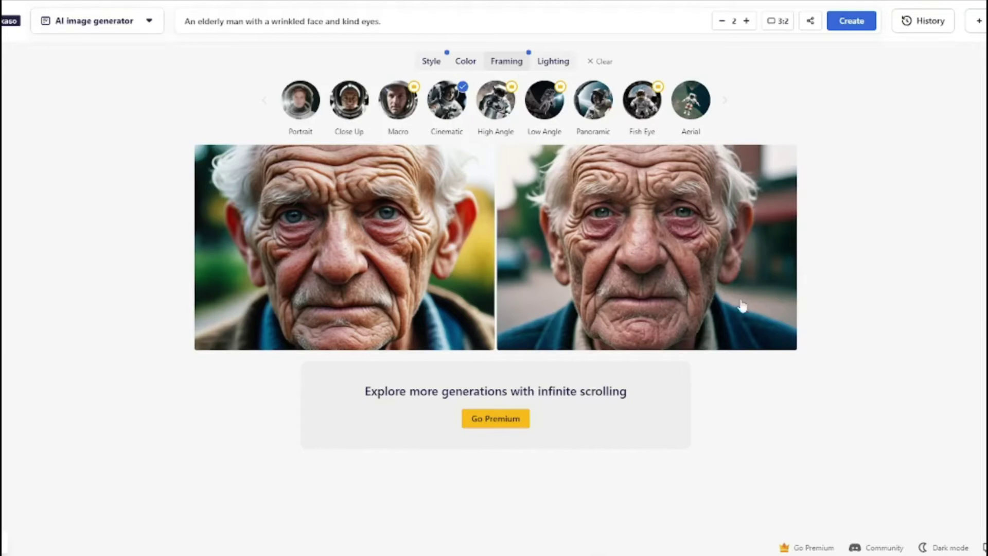
click(697, 259)
click(965, 378)
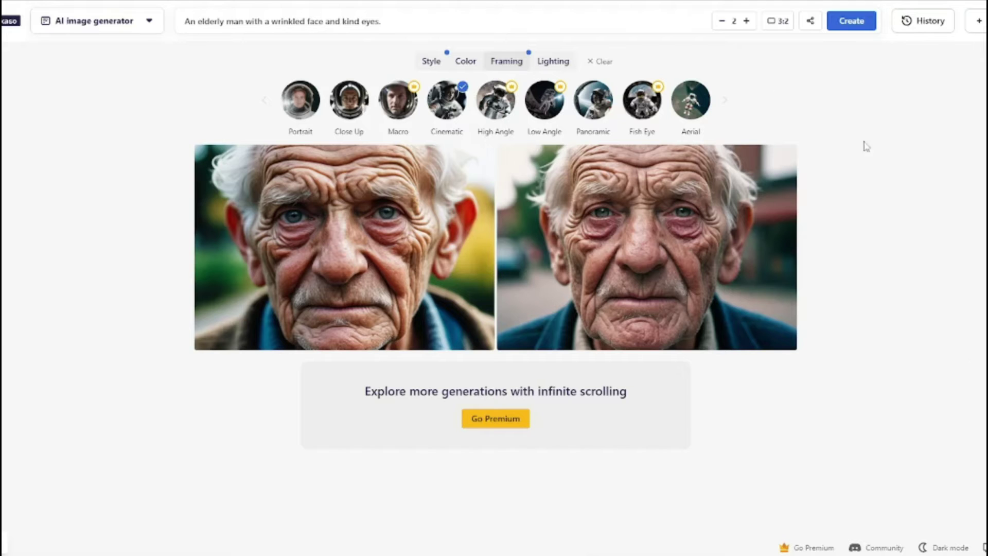
Step: Choose the 3:2 Standard aspect ratio, regenerate the Cinematic elderly man images and browse both results enlarged
click(778, 23)
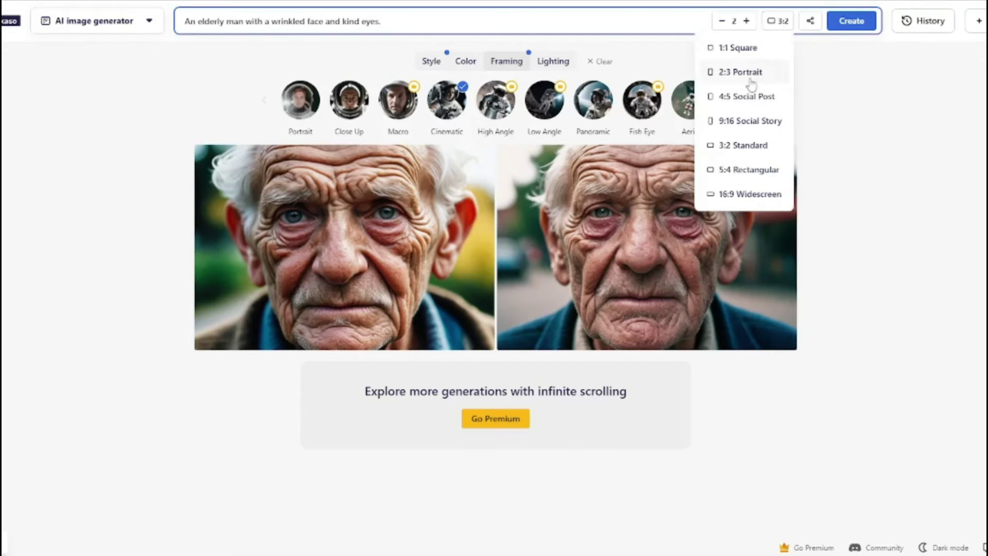
click(750, 148)
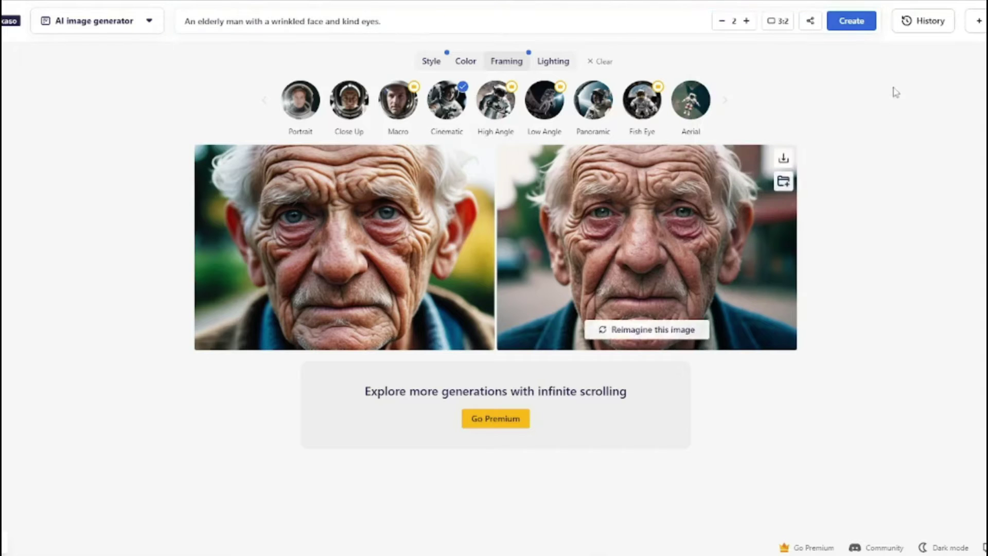
click(849, 22)
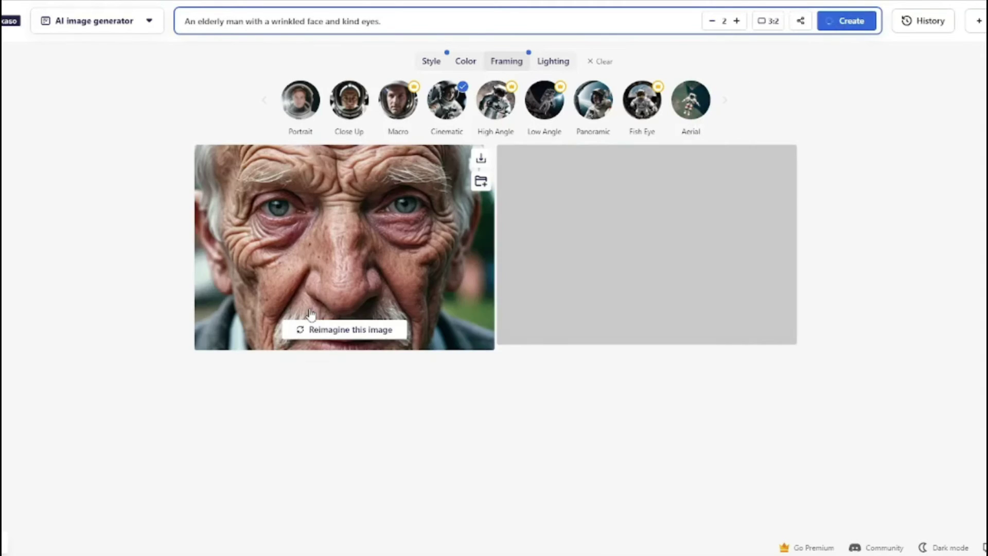
click(370, 277)
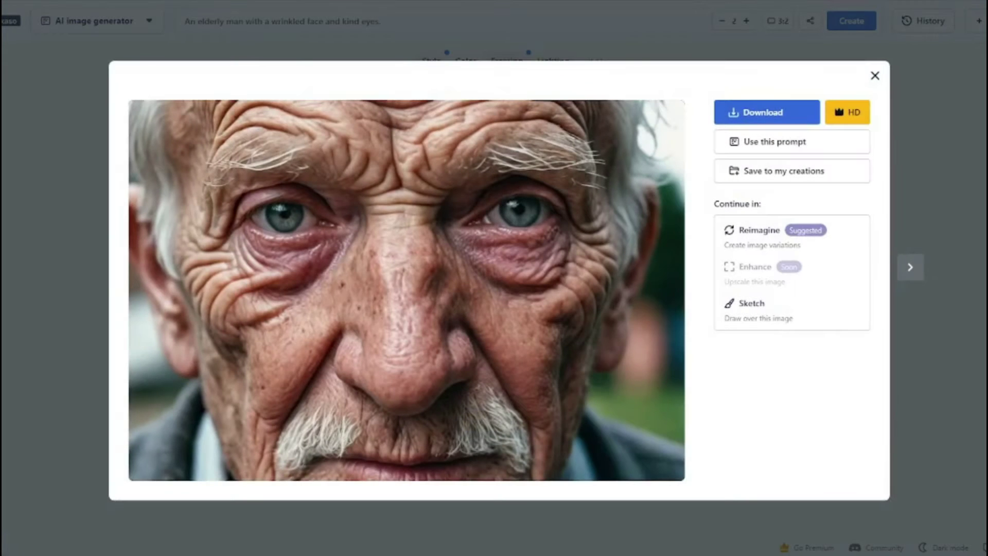
click(910, 267)
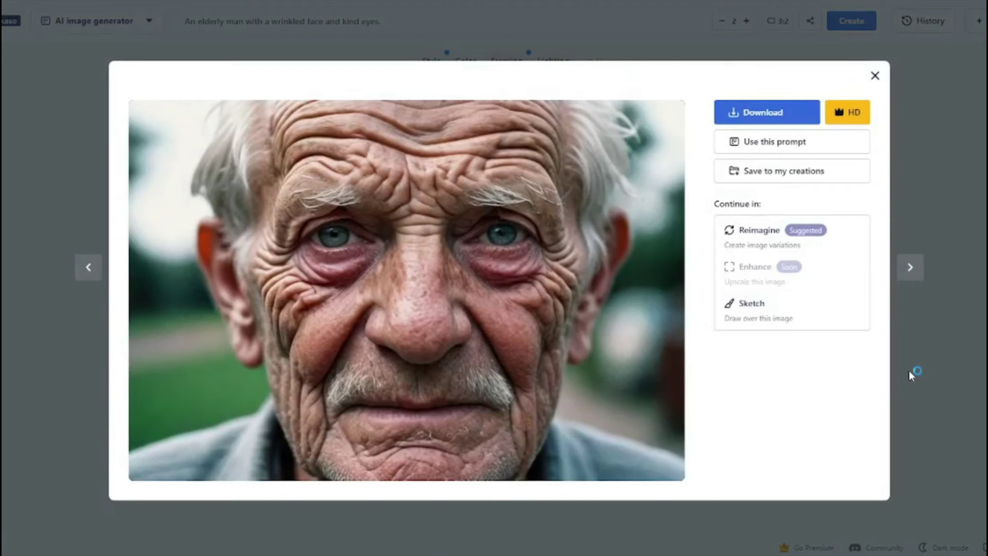
click(948, 360)
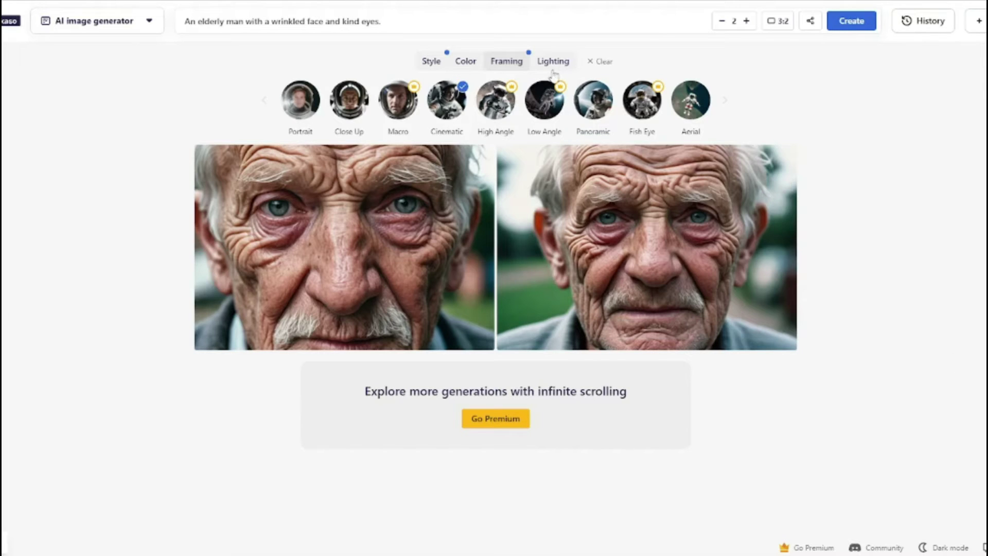
Step: Remove the Cinematic framing preset and replace the prompt with "A woman with a vibrant headscarf and large hoop earrings."
click(447, 100)
click(554, 65)
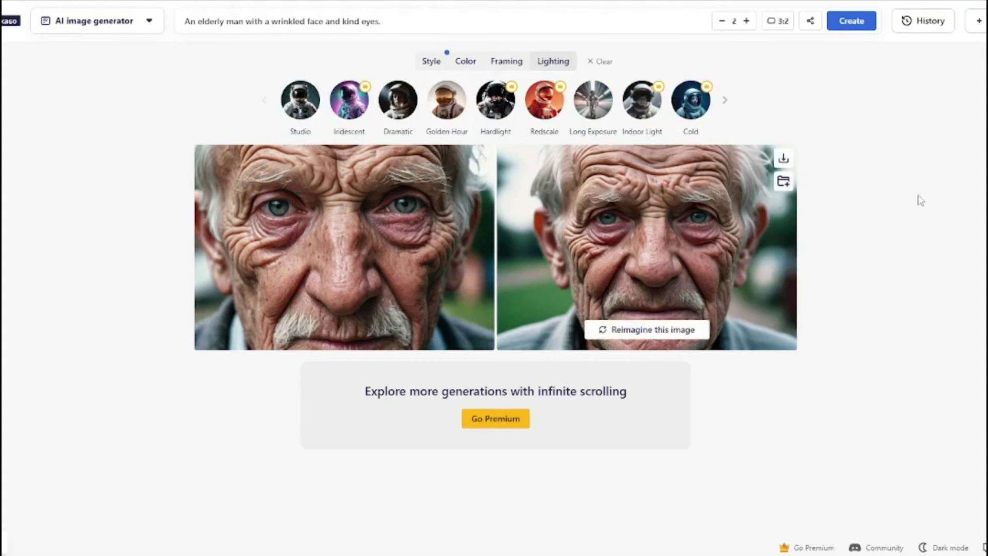
triple_click(380, 16)
text(A woman with a vibrant headscarf and large hoop earrings.)
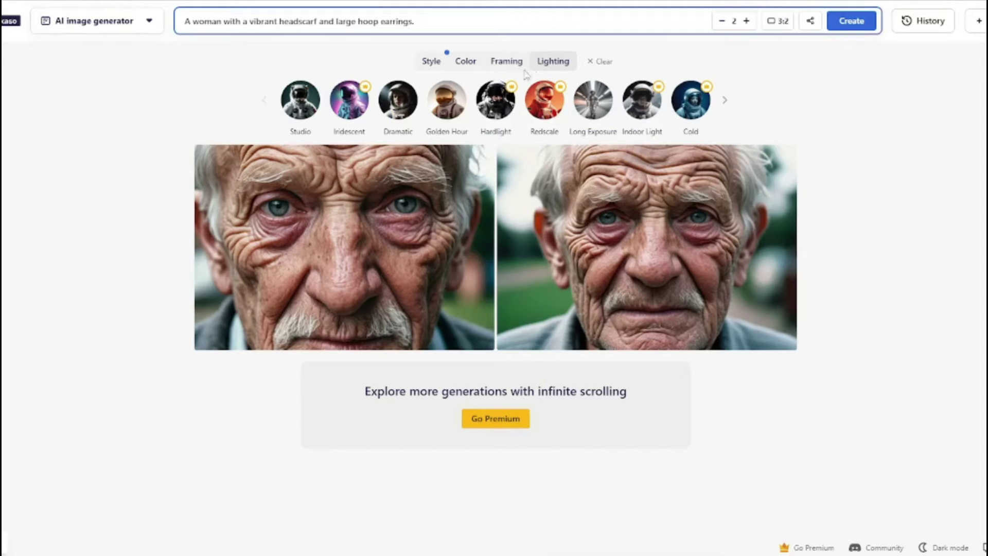
Step: Generate images of the woman with the headscarf using Studio lighting and view each result enlarged
click(301, 110)
click(839, 27)
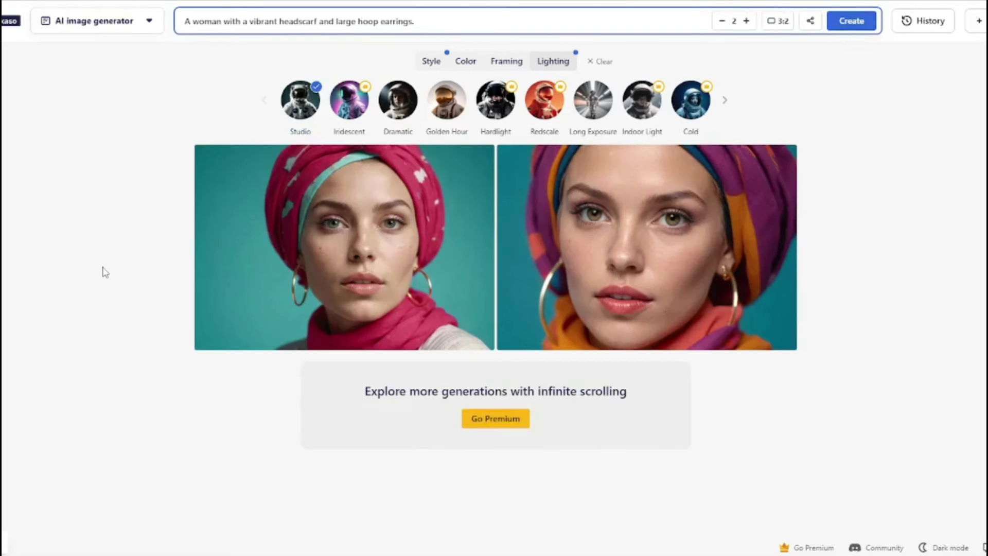
click(286, 205)
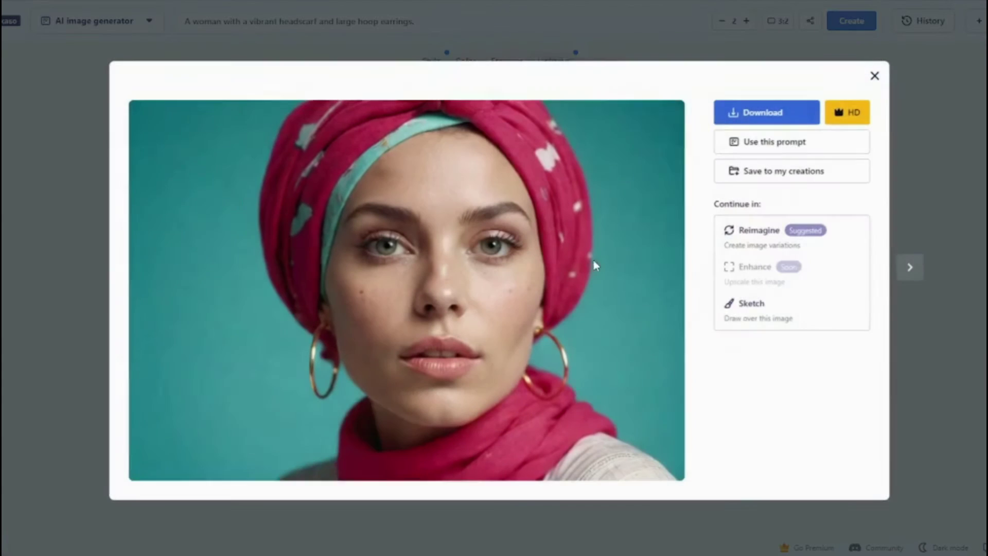
click(949, 326)
click(746, 330)
click(949, 399)
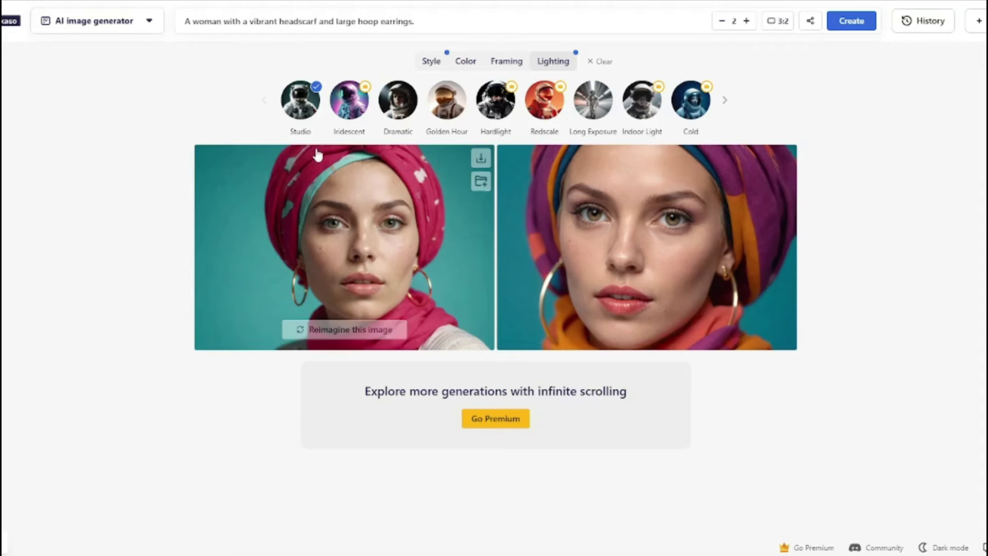
Step: Generate the headscarf woman images with Dramatic lighting, view each result enlarged and close the preview
click(402, 108)
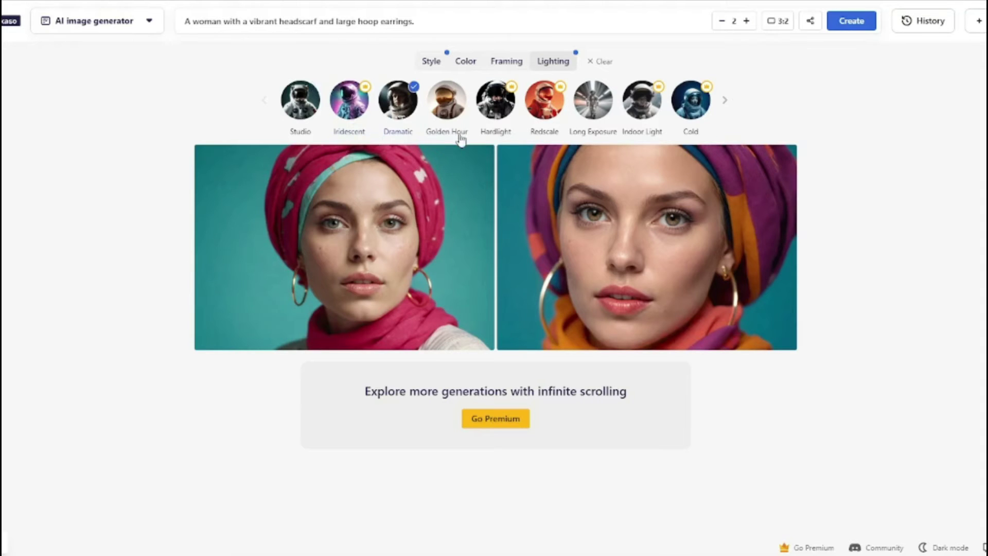
click(855, 27)
click(609, 298)
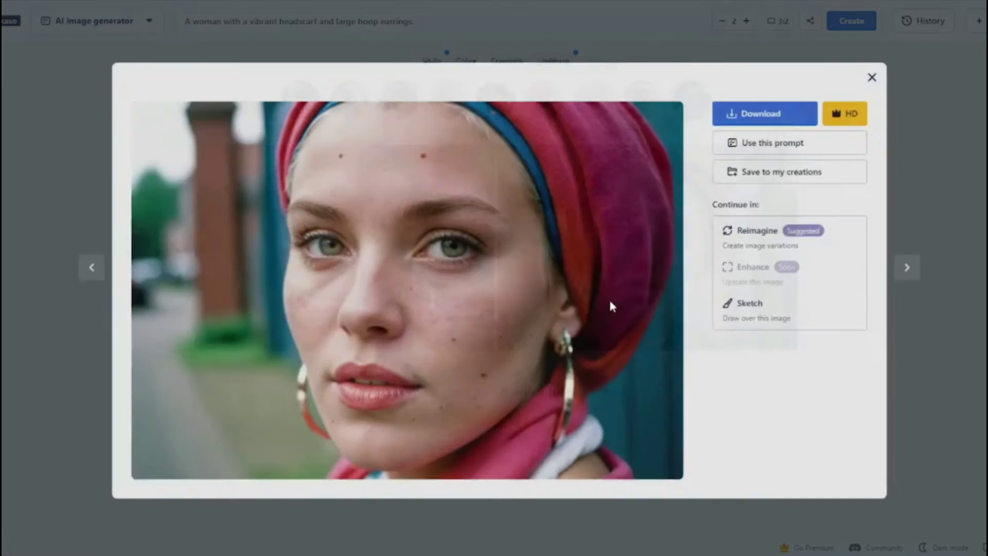
click(969, 358)
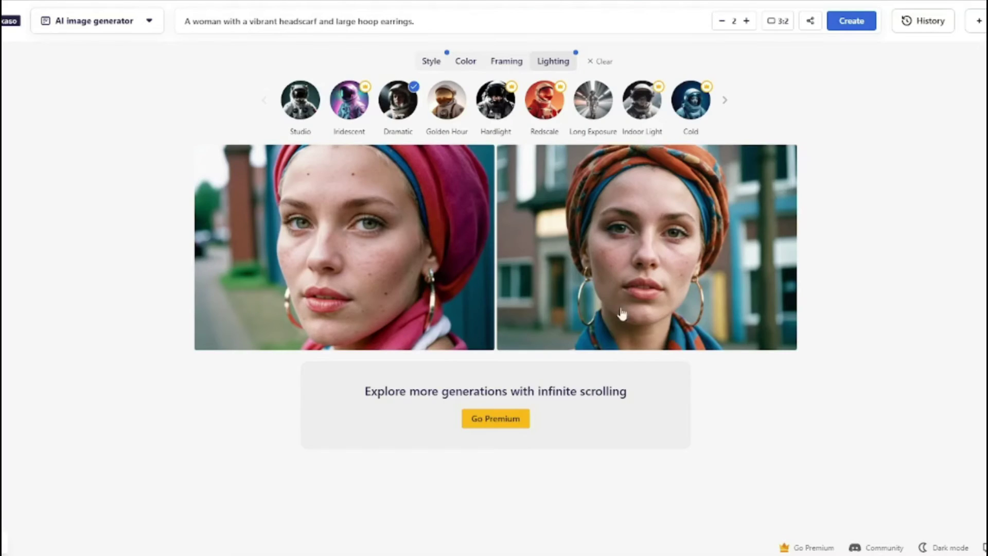
click(601, 288)
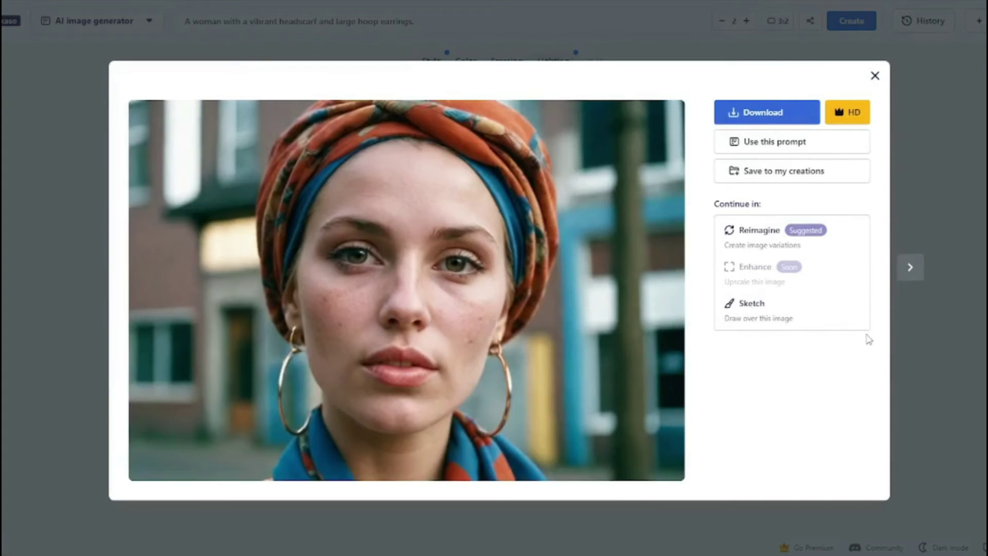
click(933, 355)
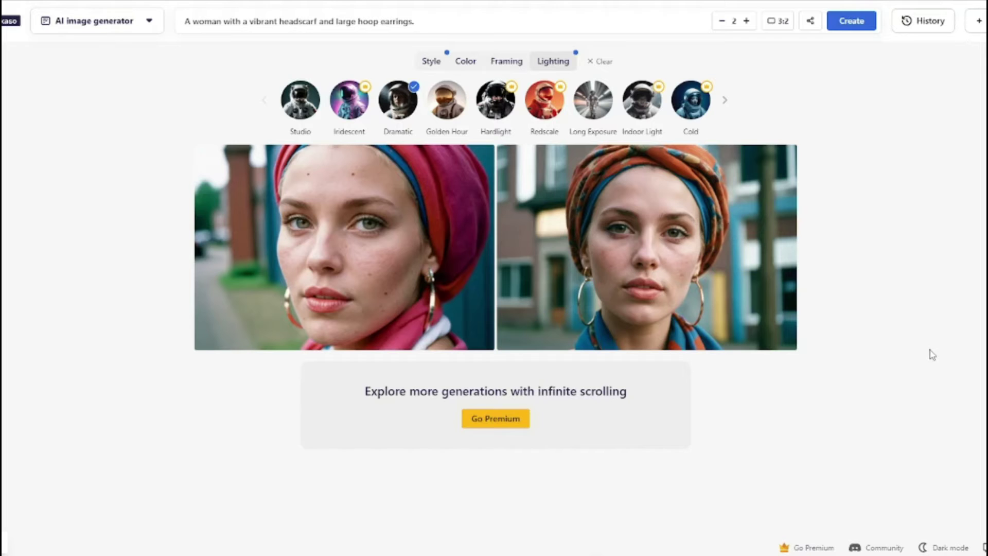
Step: Generate the headscarf woman images with Long Exposure lighting and enlarge the first result
click(594, 102)
click(849, 23)
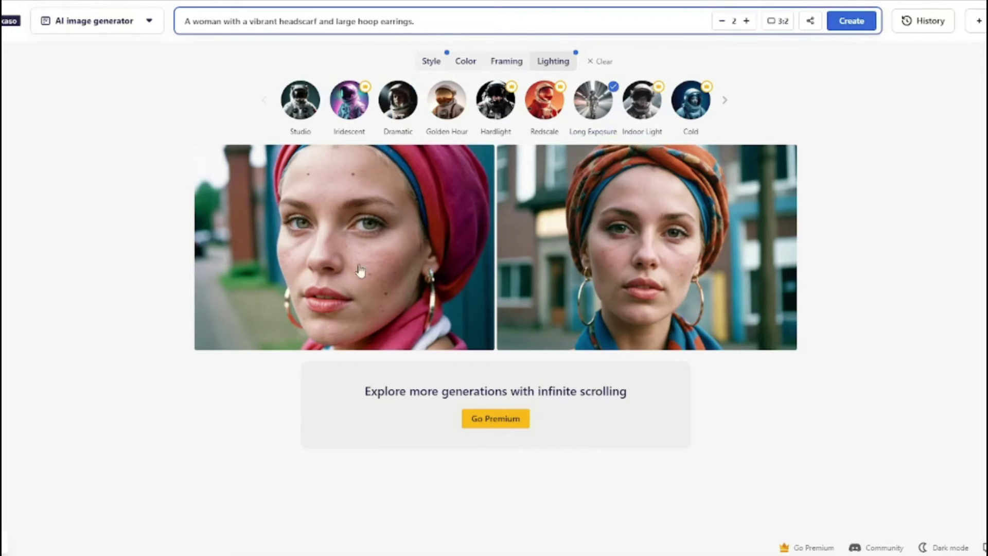
click(349, 272)
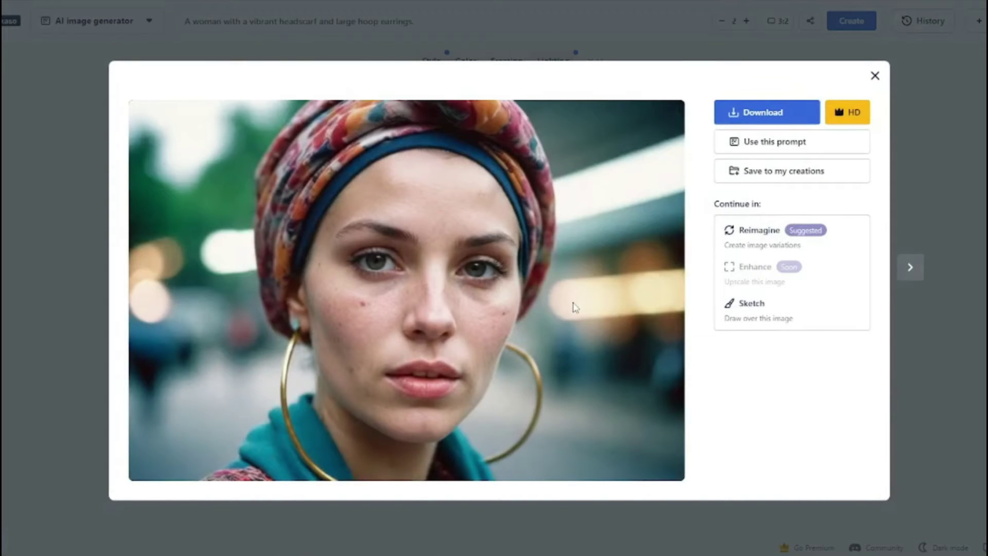
Step: View the second Long Exposure result of the headscarf woman enlarged
click(943, 381)
click(671, 298)
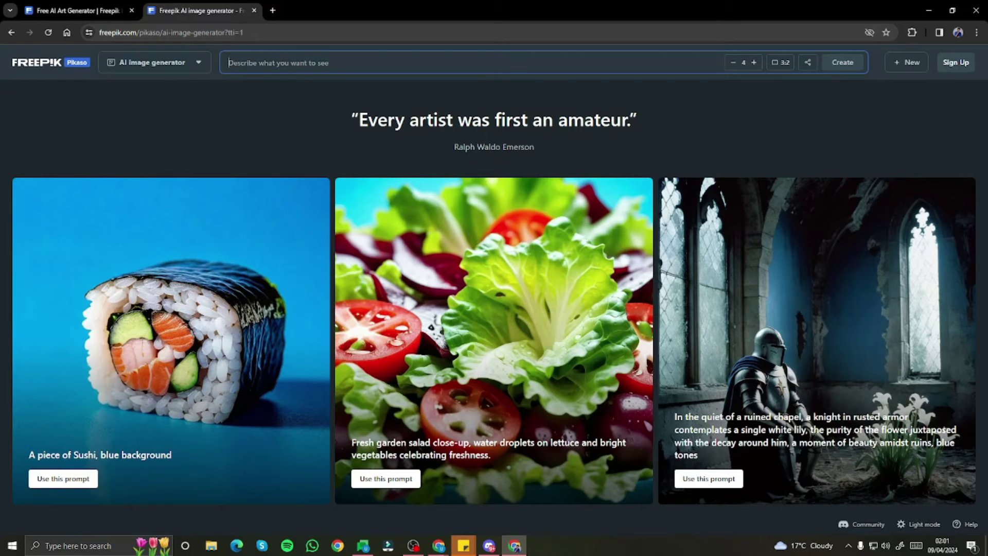
Step: In a fresh image generator session, generate images from the prompt "A vintage leather handbag on a rustic wooden table."
key(alt+Tab)
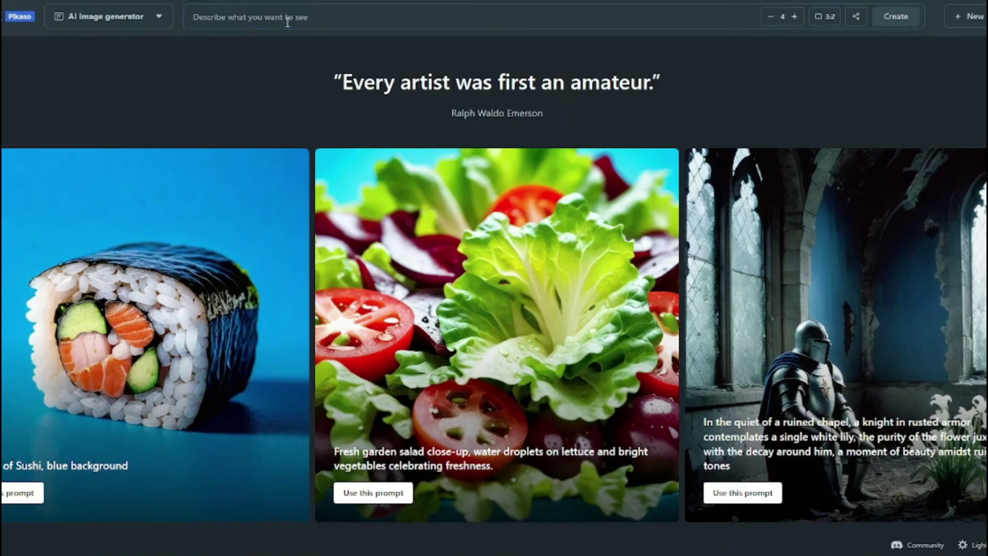
click(301, 67)
text(A vintage leather handbag on a rustic wooden table.)
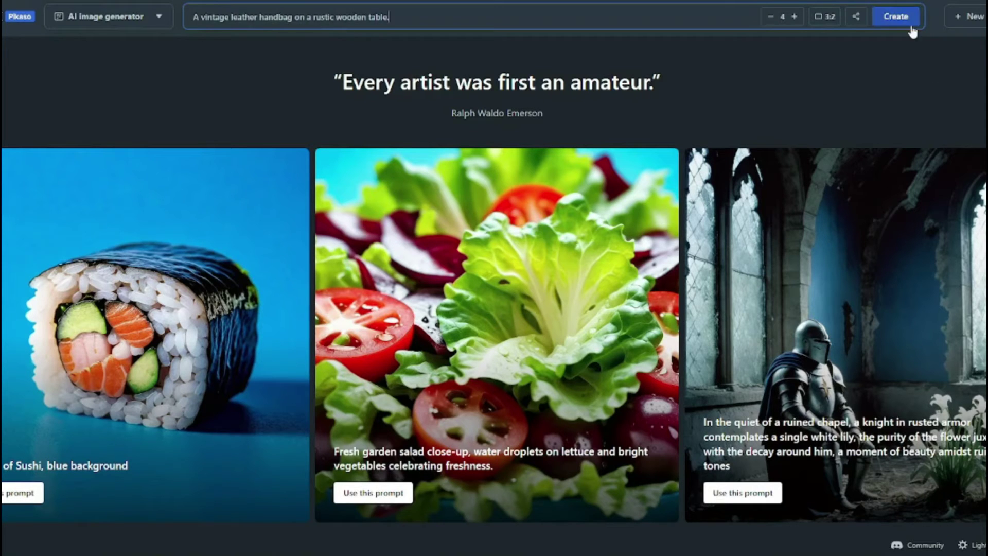
click(896, 16)
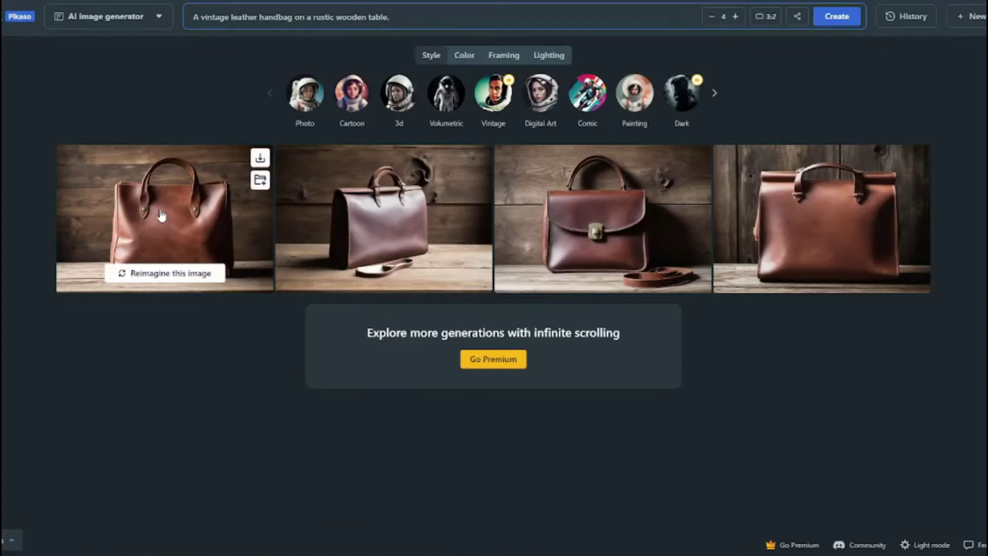
Step: View each of the four generated handbag images enlarged, closing the preview after each one
click(160, 209)
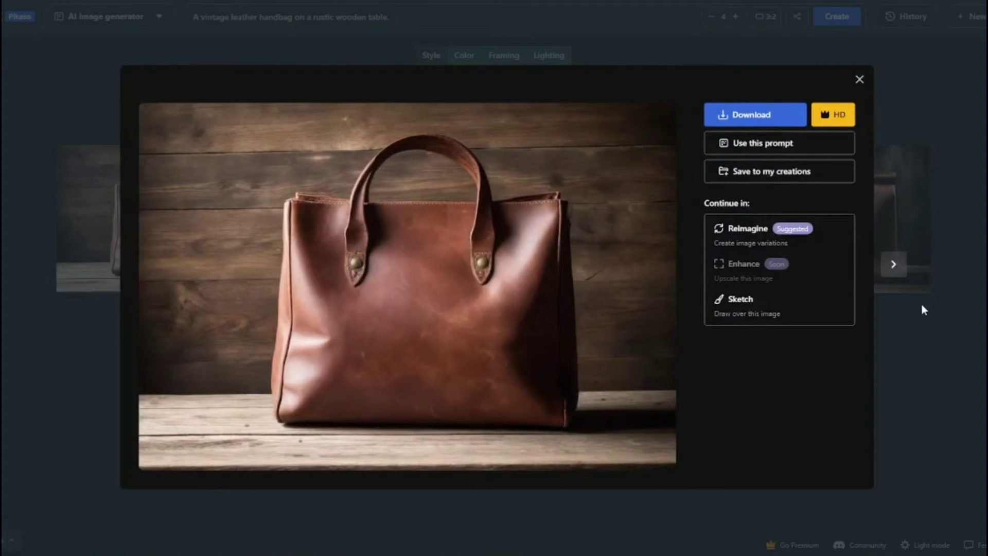
click(955, 379)
click(381, 221)
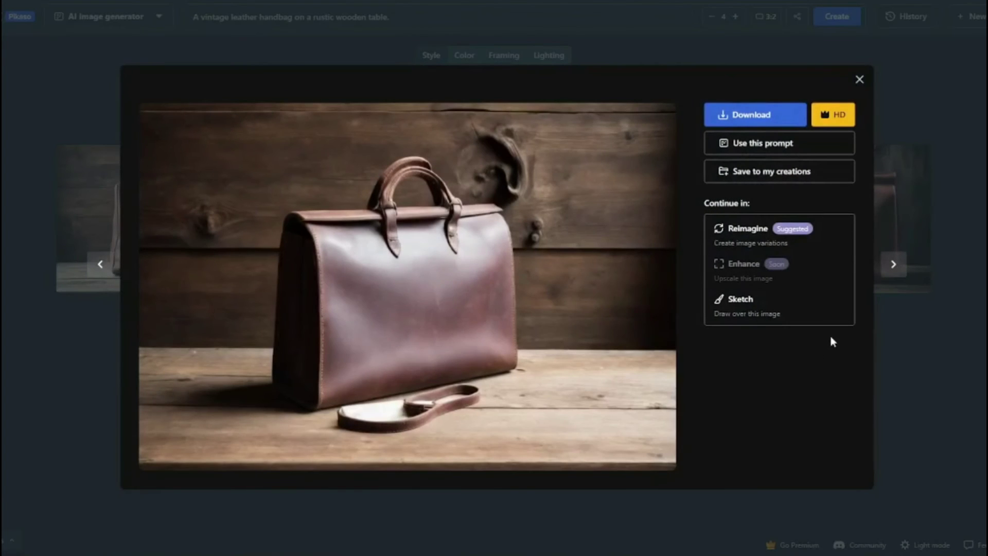
click(974, 359)
click(608, 249)
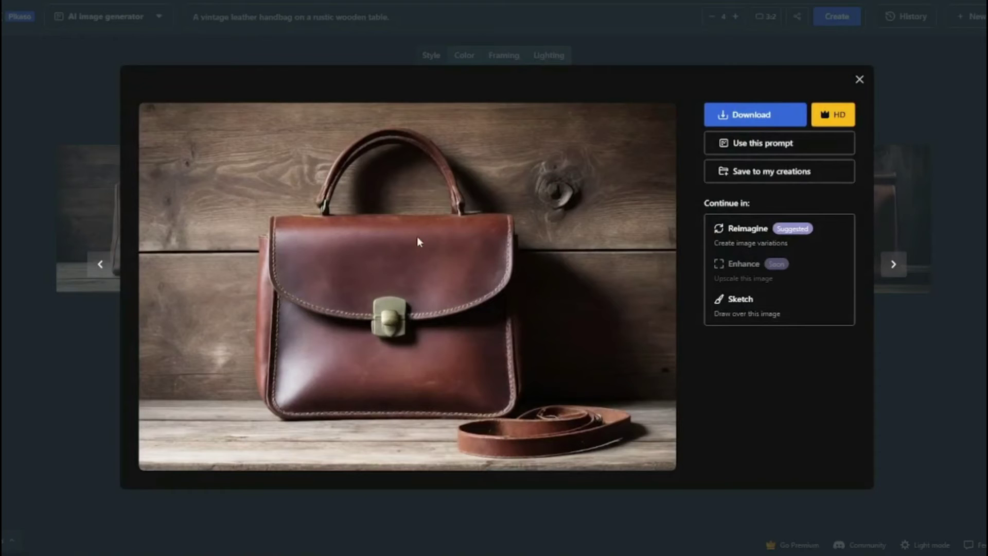
click(921, 438)
click(798, 216)
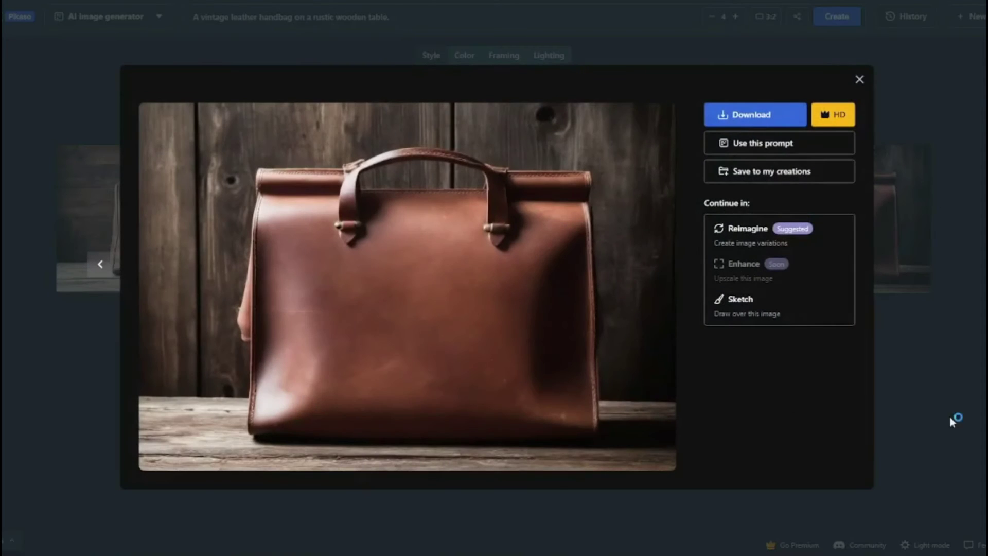
click(947, 383)
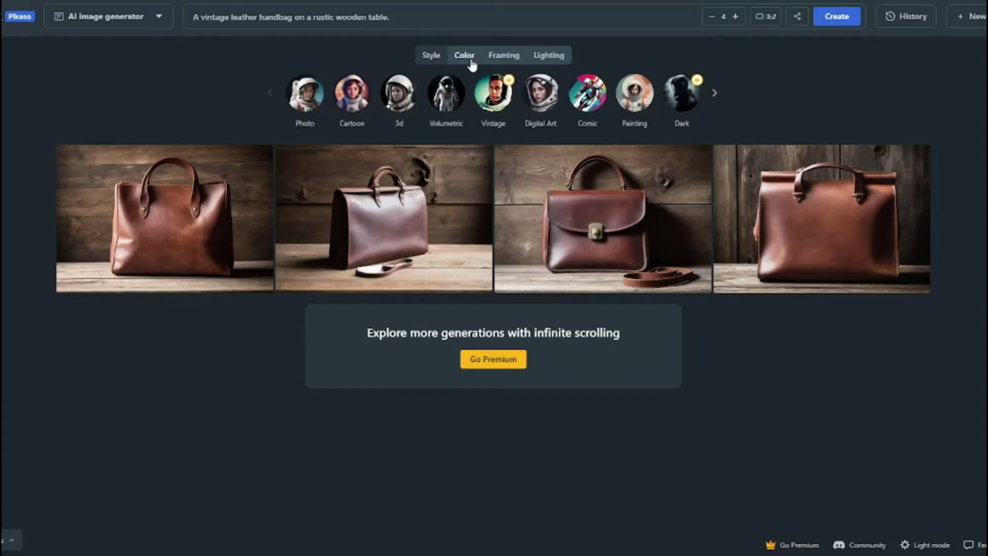
Step: Apply the Studio lighting preset and regenerate the handbag images
click(502, 56)
click(547, 57)
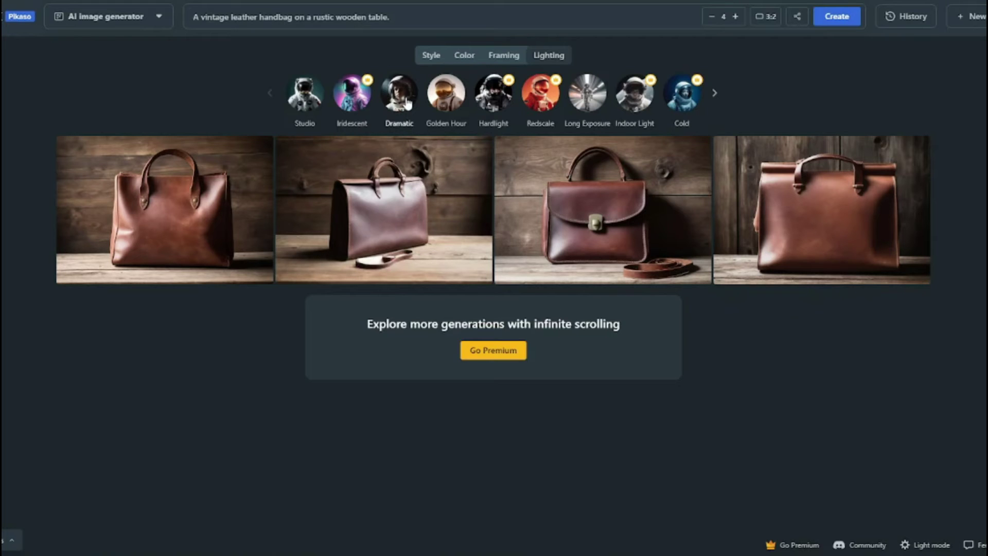
click(305, 94)
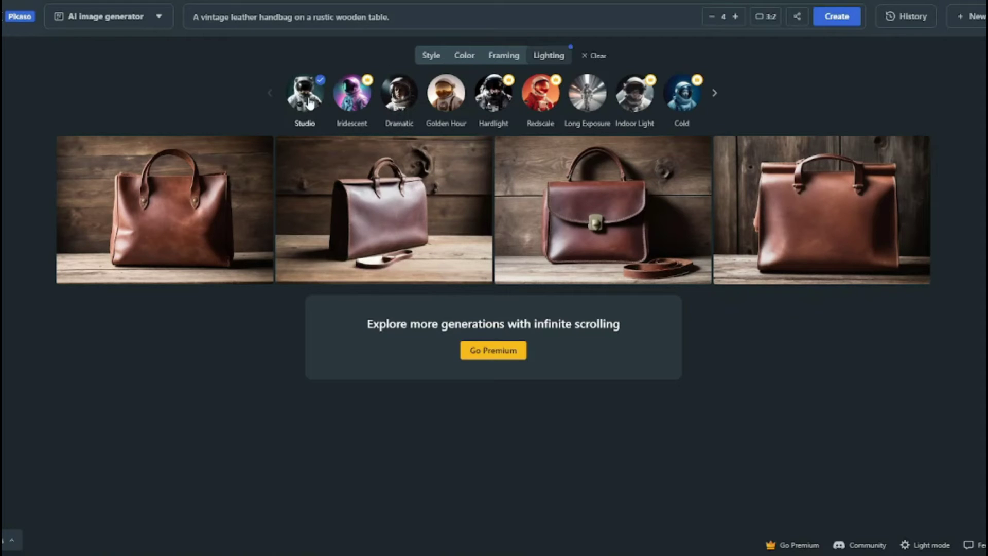
click(829, 23)
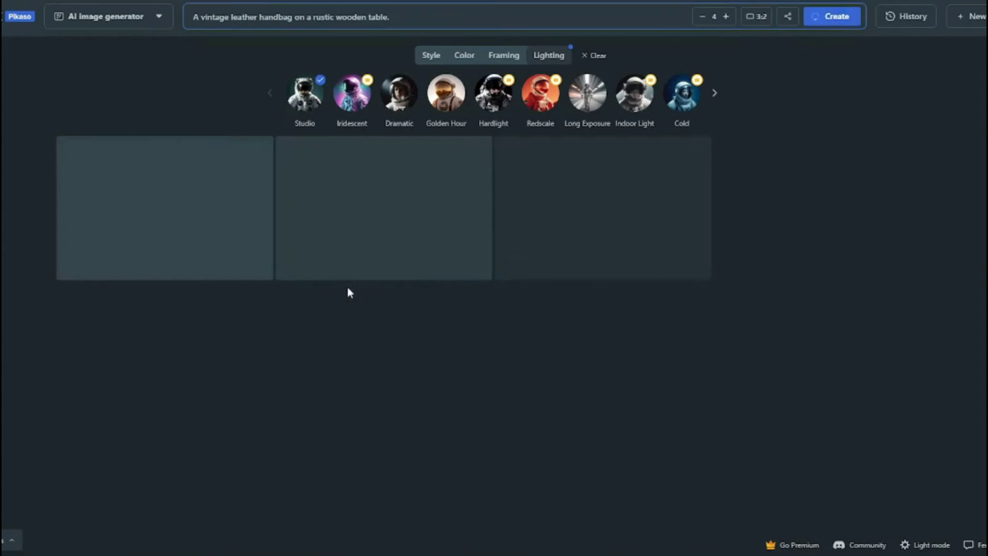
Step: View the first three Studio-lit handbag images enlarged, closing each preview
click(214, 254)
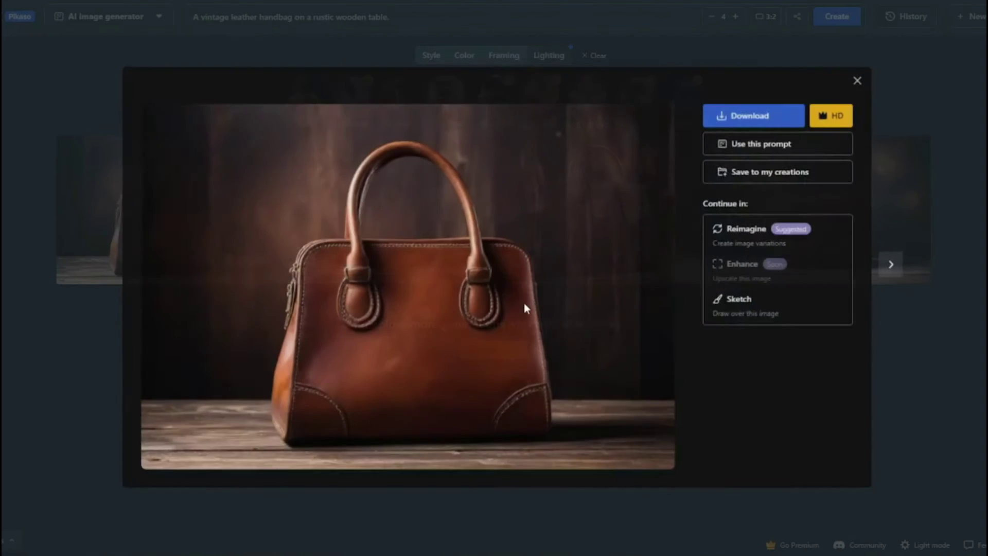
click(939, 333)
click(383, 200)
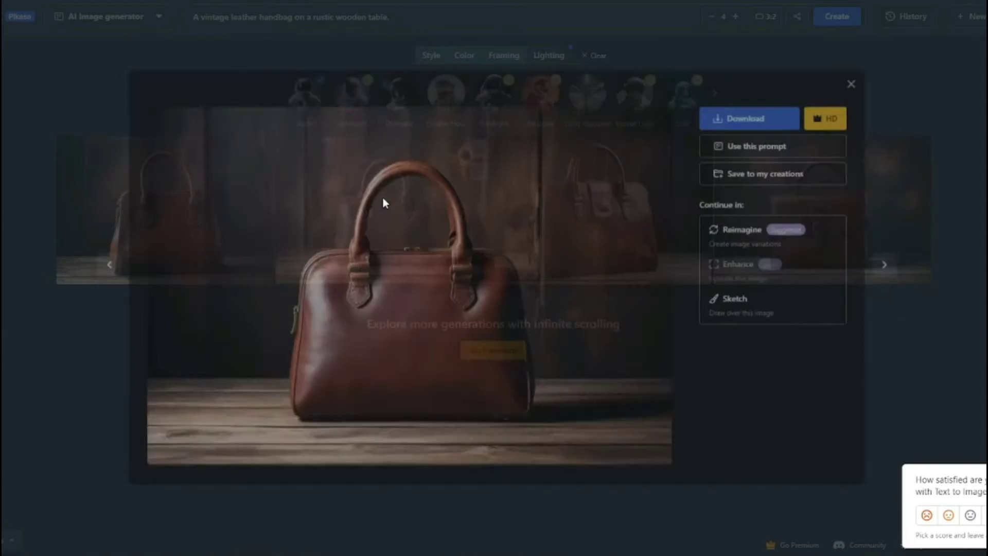
click(942, 340)
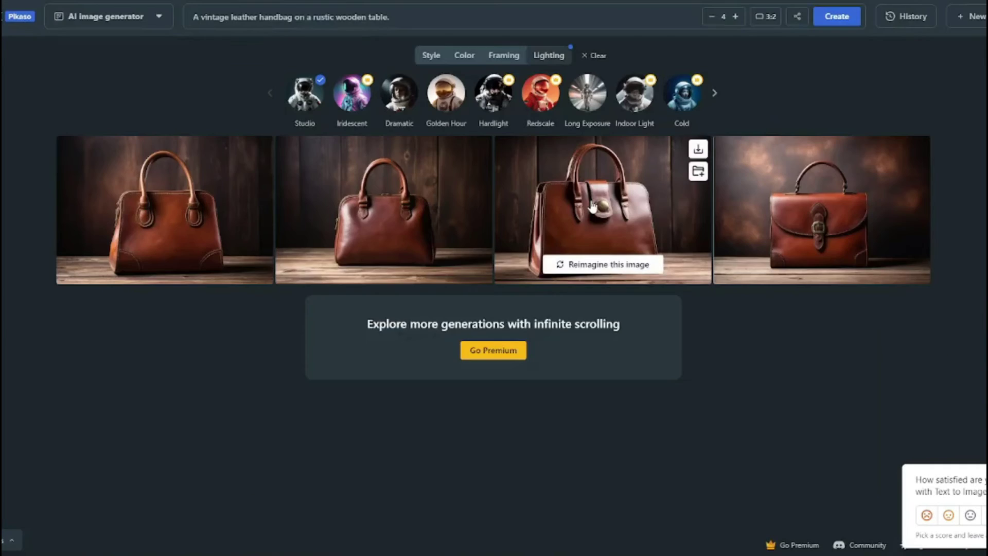
click(617, 227)
click(911, 378)
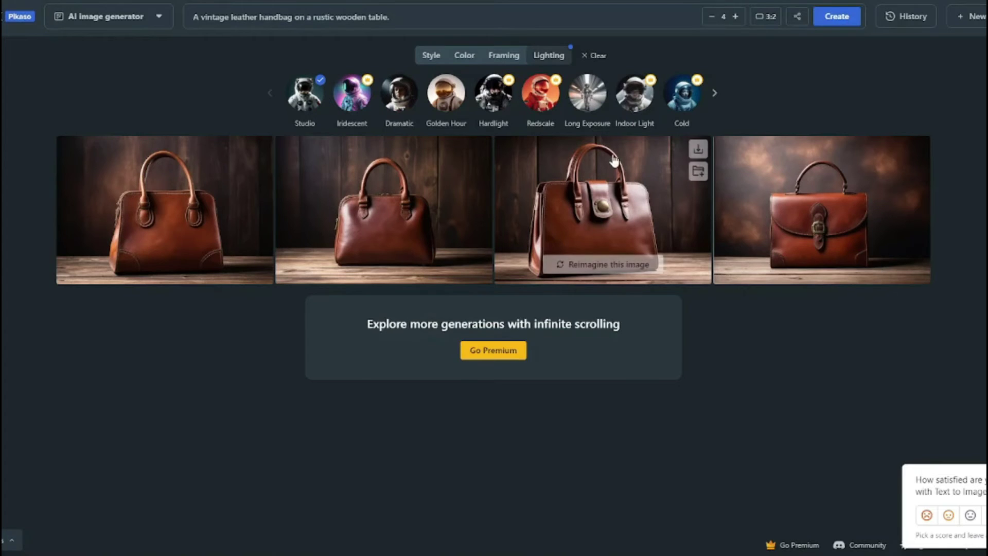
Step: Add the Split color preset to the Studio lighting and regenerate the handbag images
click(464, 55)
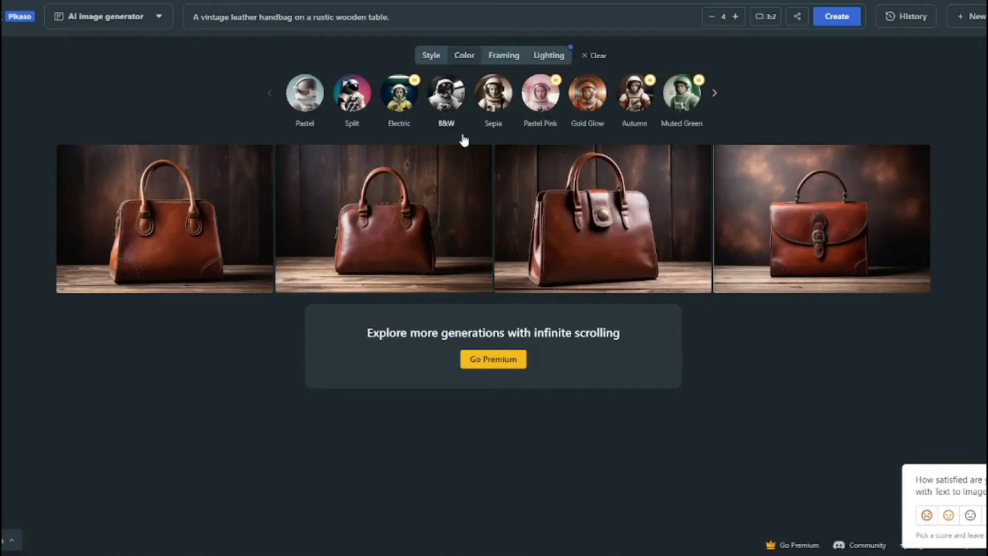
click(352, 94)
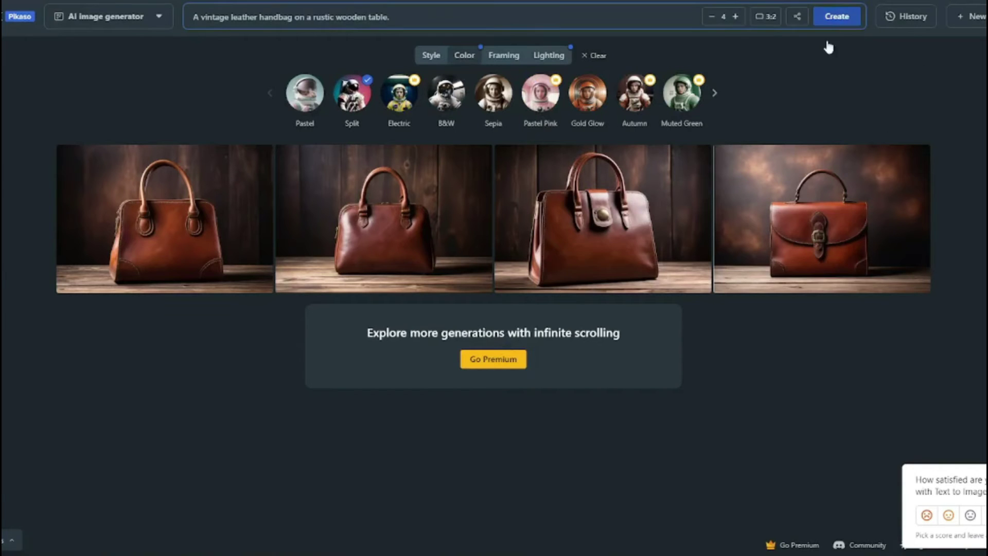
click(833, 19)
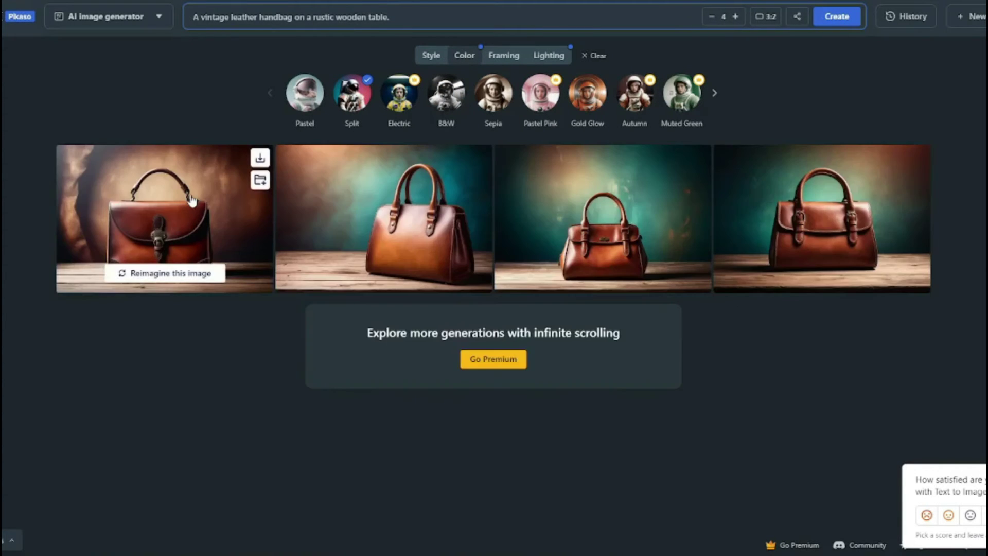
Step: View the first, third and fourth Split-colored handbag images enlarged, closing each preview
click(190, 200)
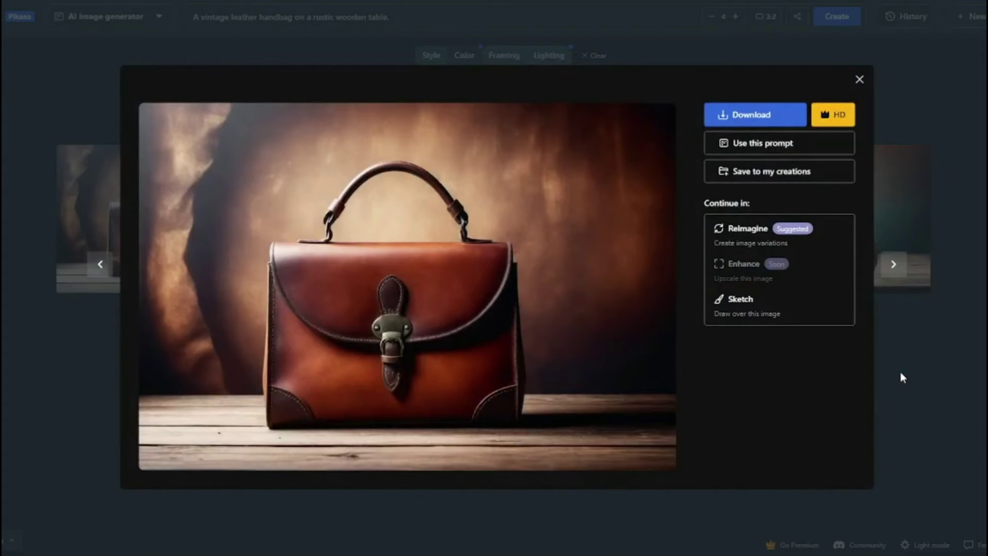
click(901, 377)
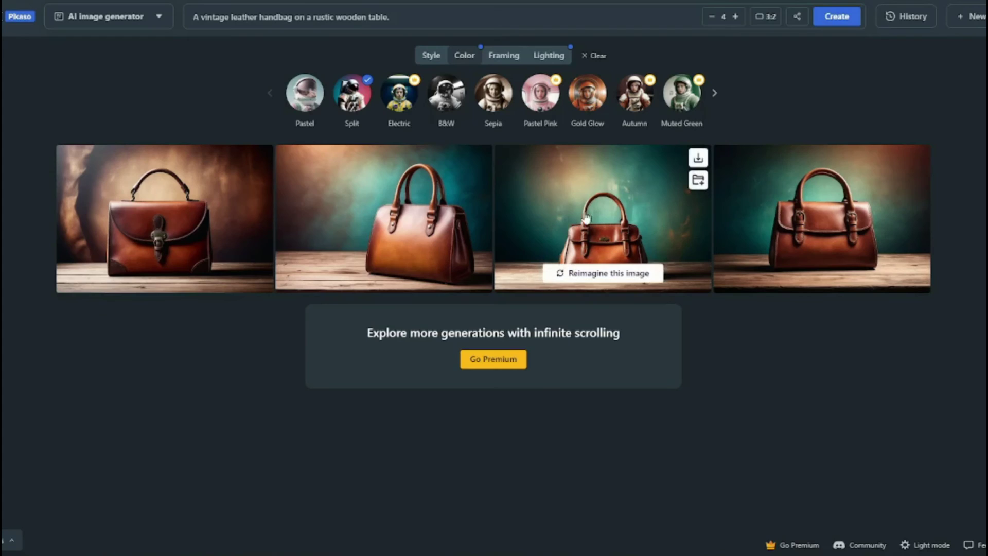
click(587, 216)
click(900, 391)
click(865, 217)
click(952, 365)
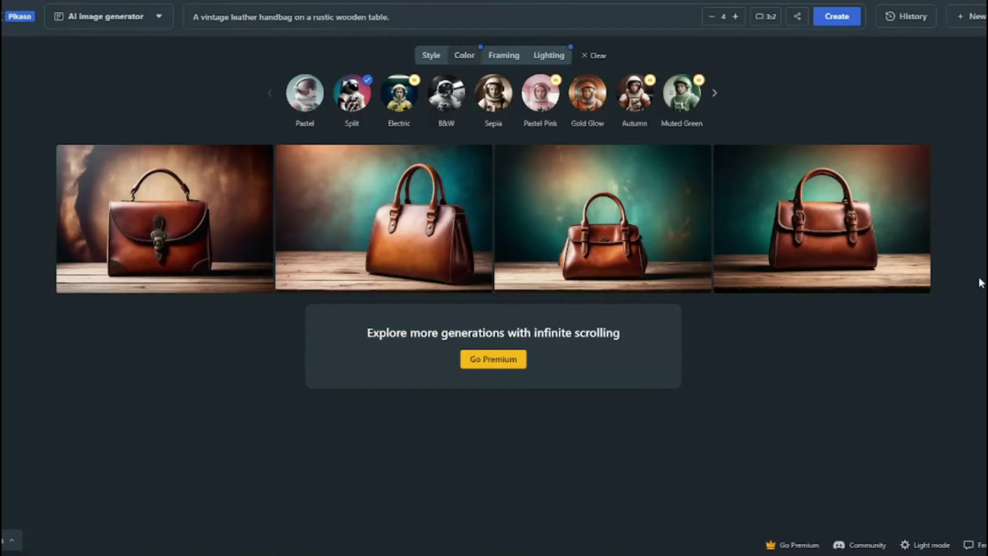
Step: Replace the prompt with "tube of lipstick with a kiss mark on a mirror.", set the image count to 2 and choose the Photo style
triple_click(379, 17)
text(tube of lipstick with a kiss mark on a mirror.)
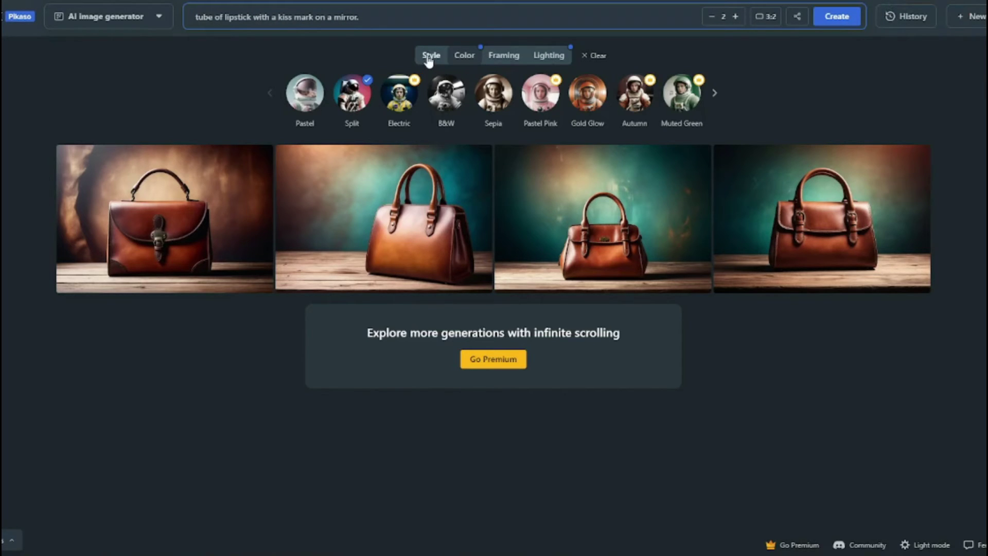
click(429, 57)
click(309, 94)
Step: Generate the lipstick images with Gold Glow color, Cinematic framing and Studio lighting
click(460, 57)
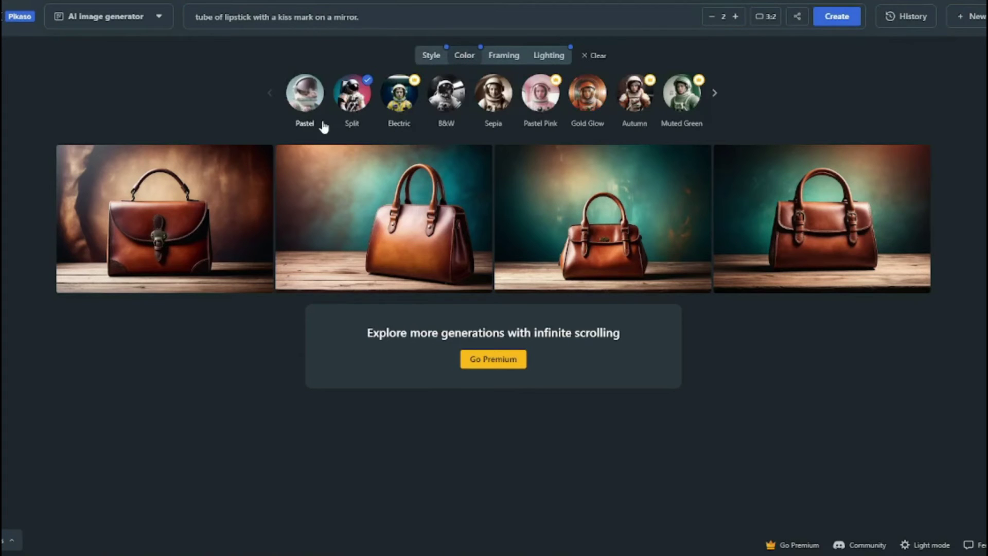
click(596, 97)
click(504, 56)
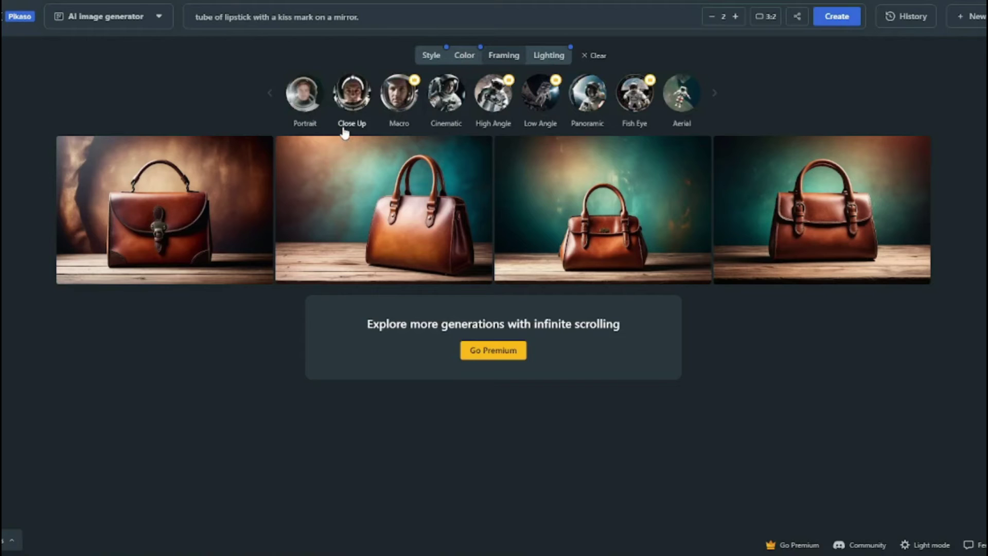
click(445, 97)
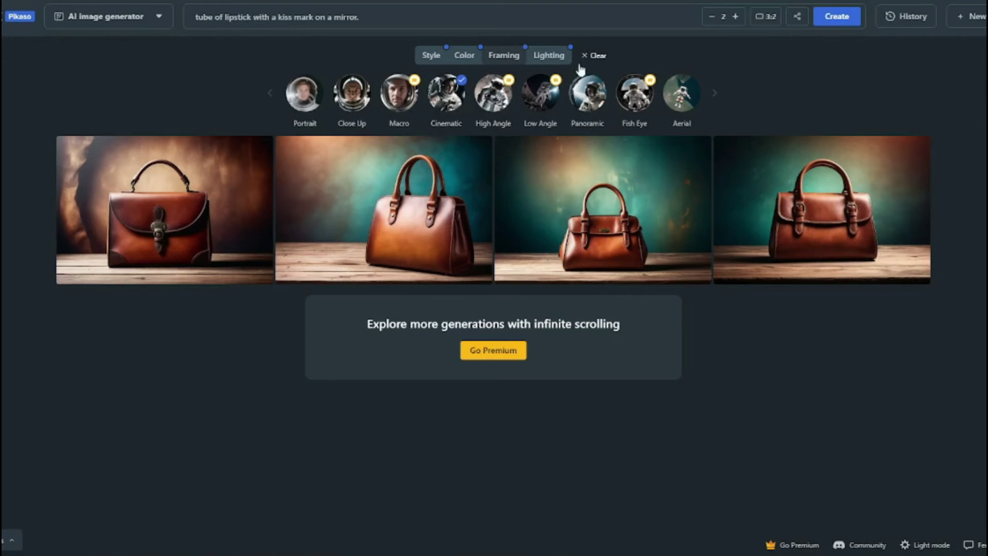
click(549, 55)
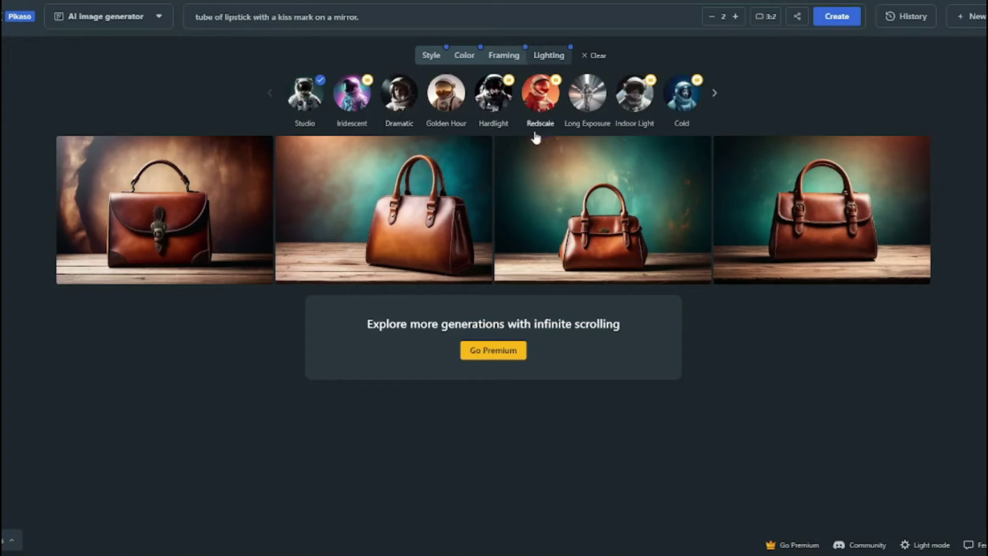
click(306, 101)
click(838, 23)
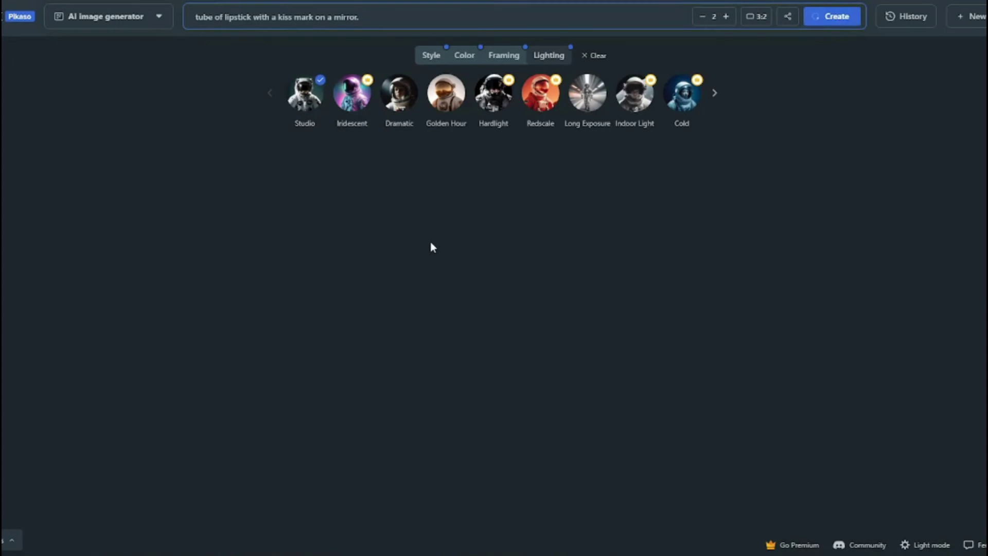
Step: View both generated lipstick images enlarged and close the preview
click(400, 239)
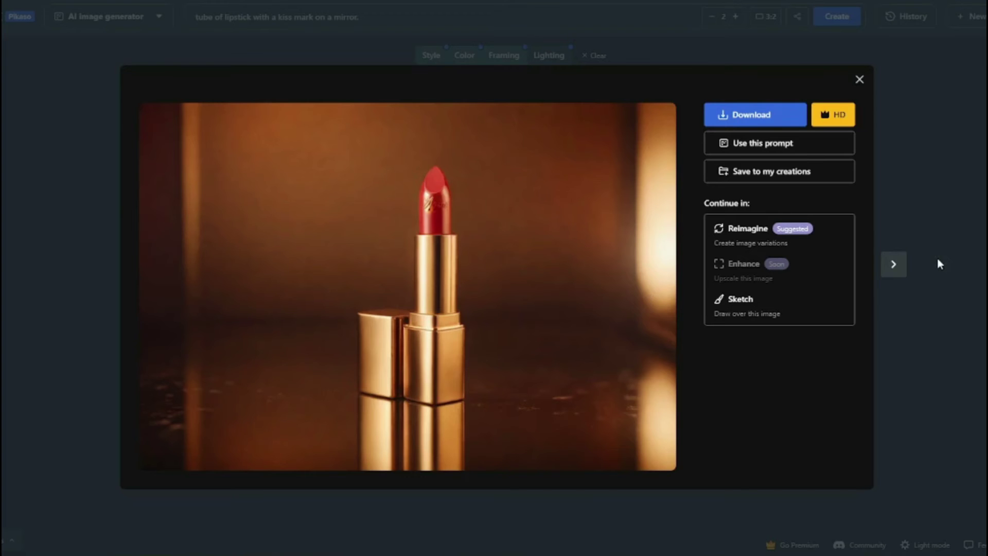
click(620, 57)
click(894, 294)
click(625, 280)
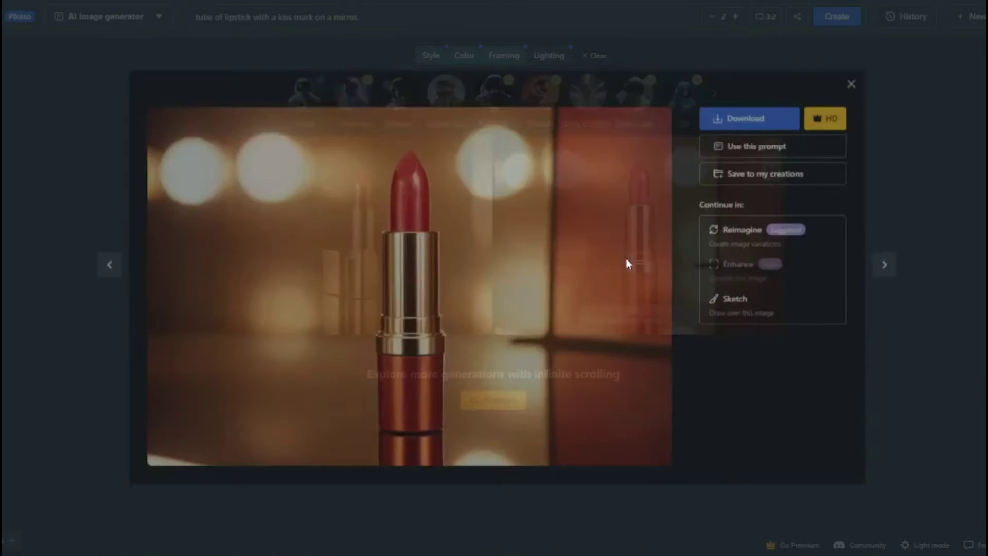
Step: Remove the Studio, Photo, Gold Glow and Cinematic presets and regenerate the lipstick images from the prompt alone
click(556, 54)
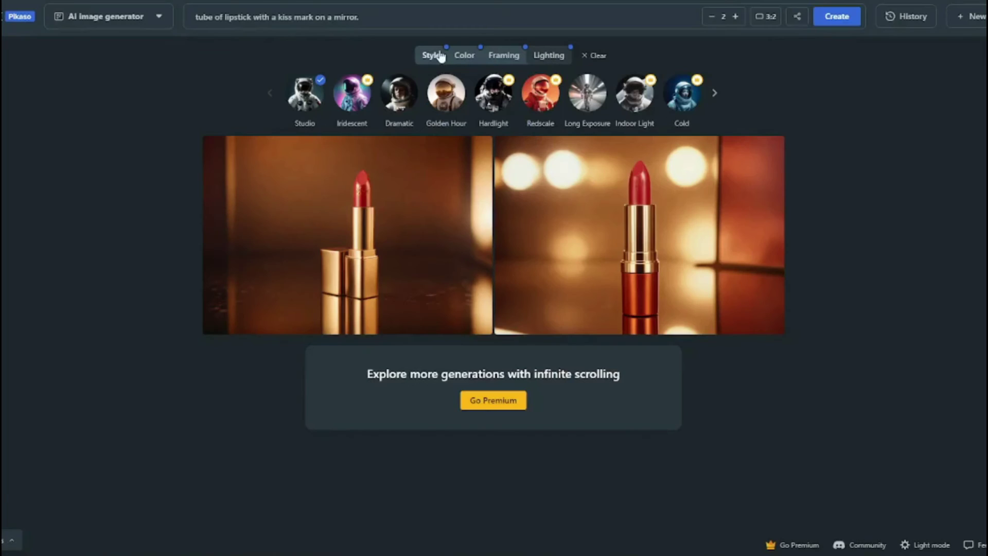
click(431, 55)
click(304, 94)
click(464, 55)
click(587, 94)
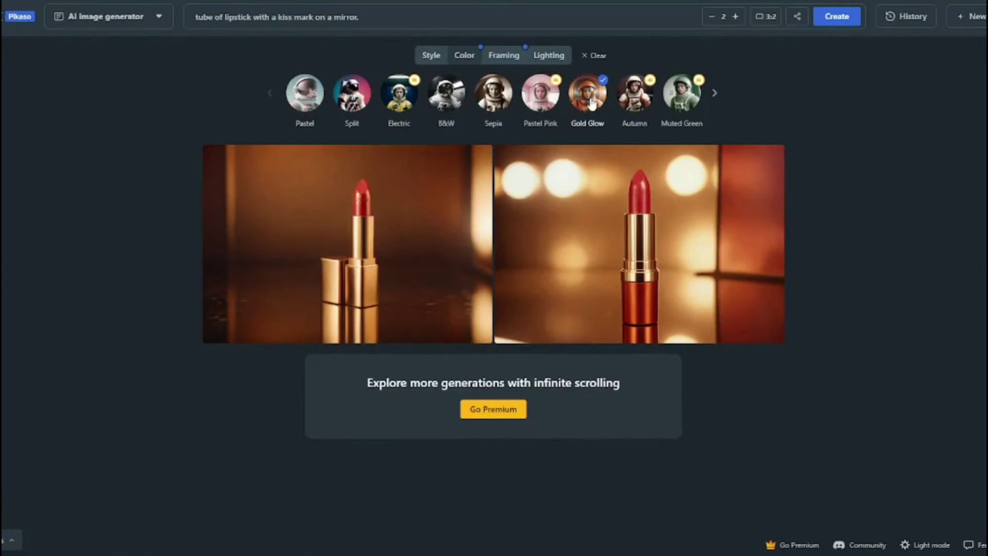
click(503, 55)
click(453, 95)
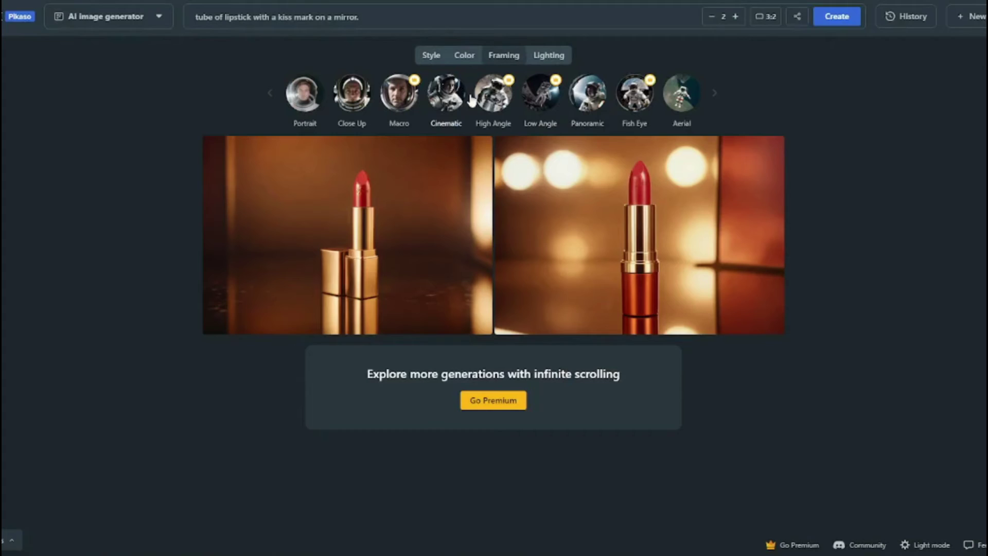
click(837, 18)
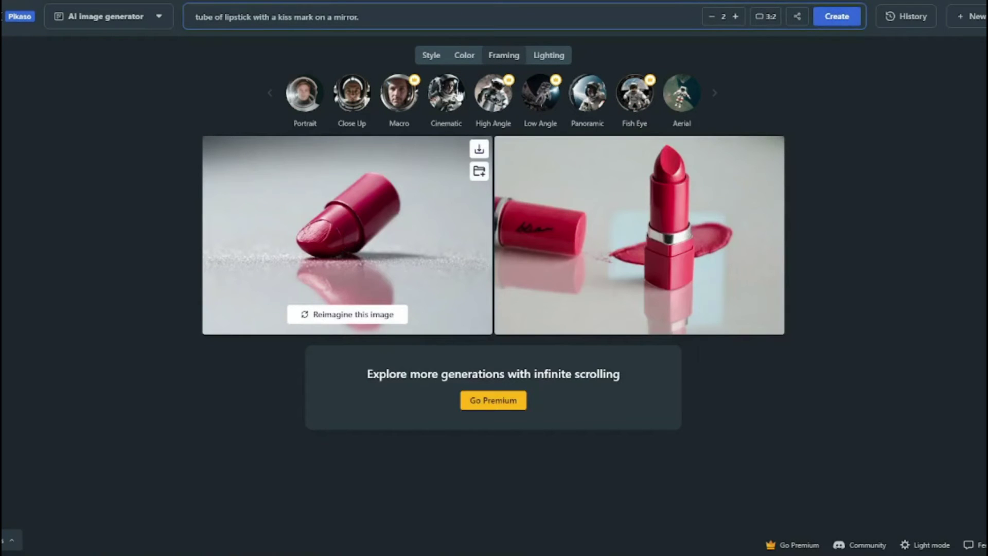
Step: Generate the lipstick images with Photo style, Split color, Cinematic framing and Dramatic lighting
click(431, 55)
click(311, 101)
click(465, 55)
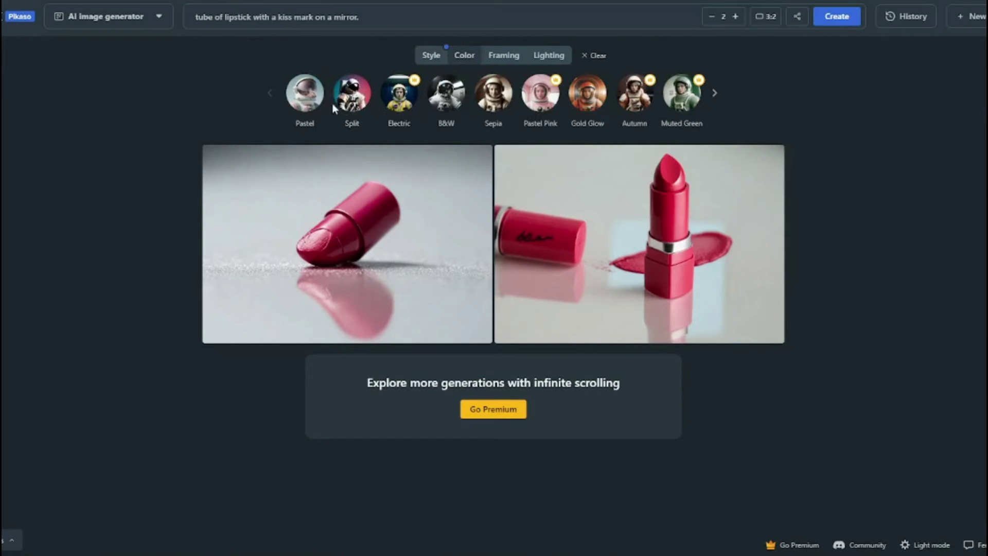
click(352, 95)
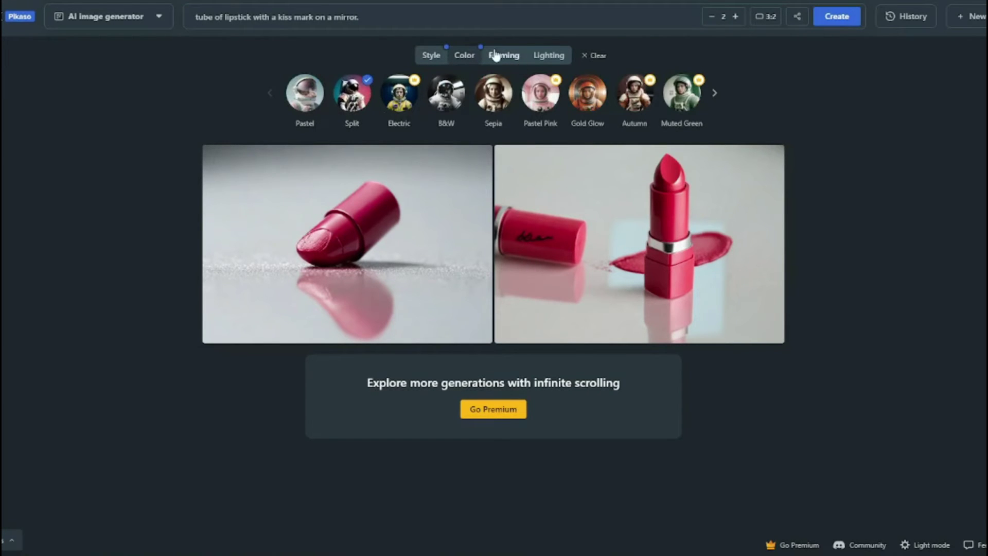
click(498, 56)
click(452, 98)
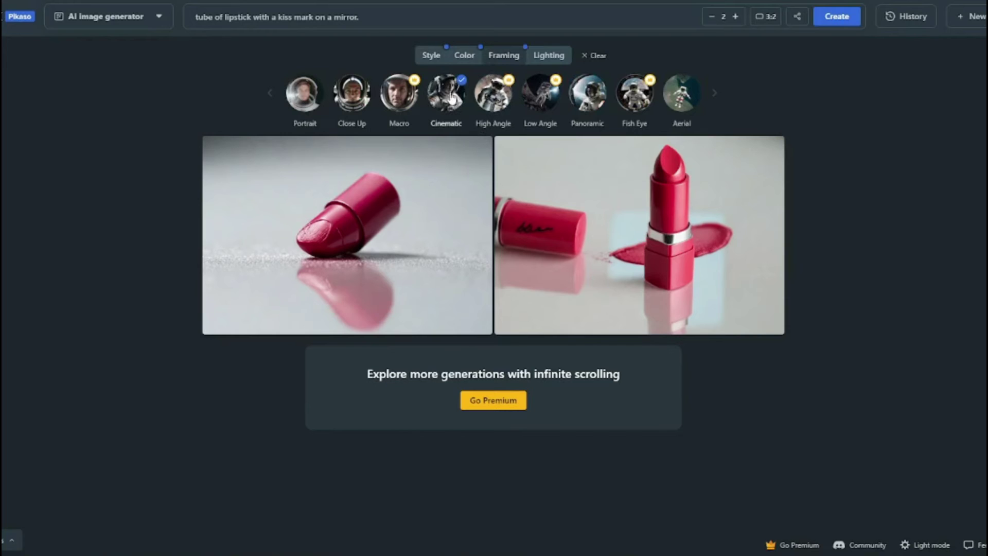
click(547, 55)
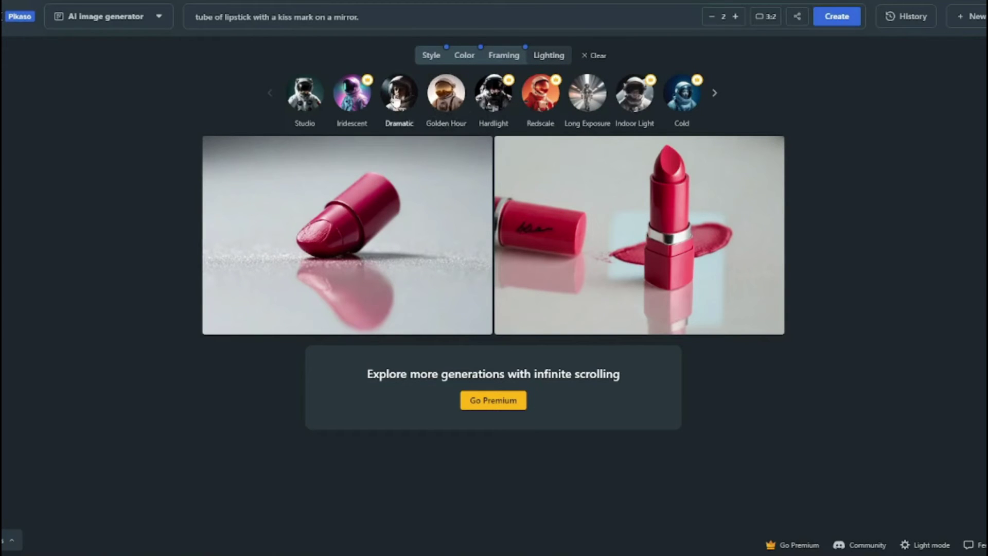
click(404, 98)
click(823, 25)
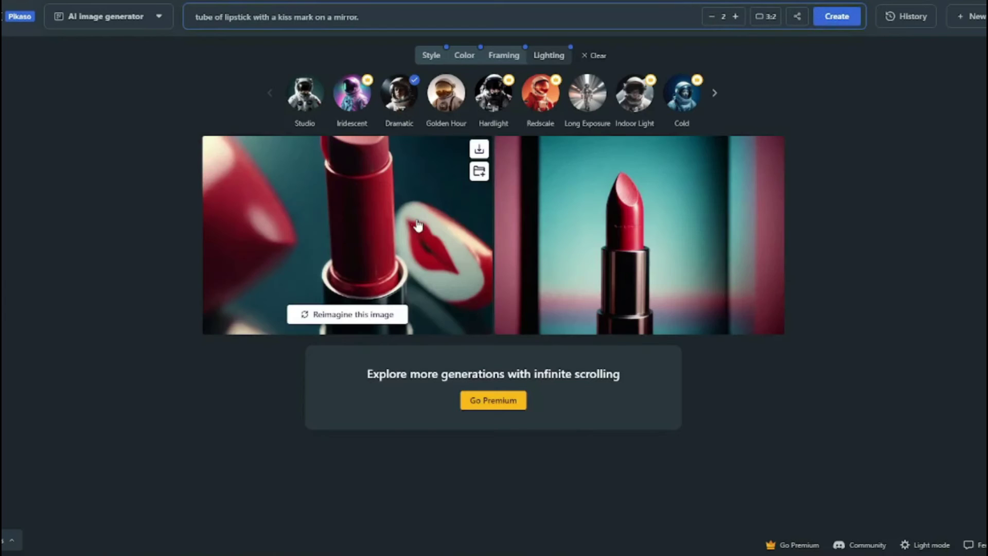
Step: View both Split-color lipstick images enlarged, one after the other, and close the preview
click(417, 225)
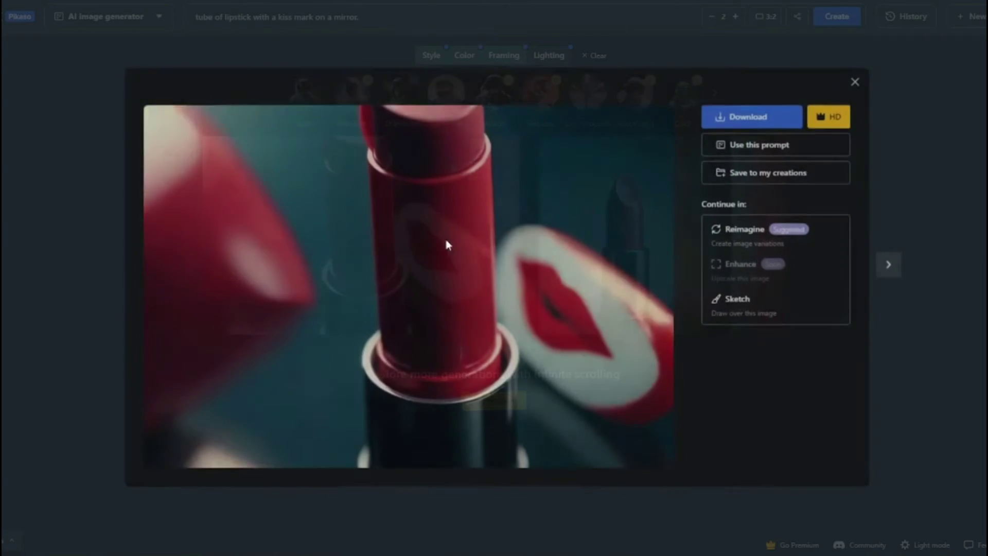
click(929, 350)
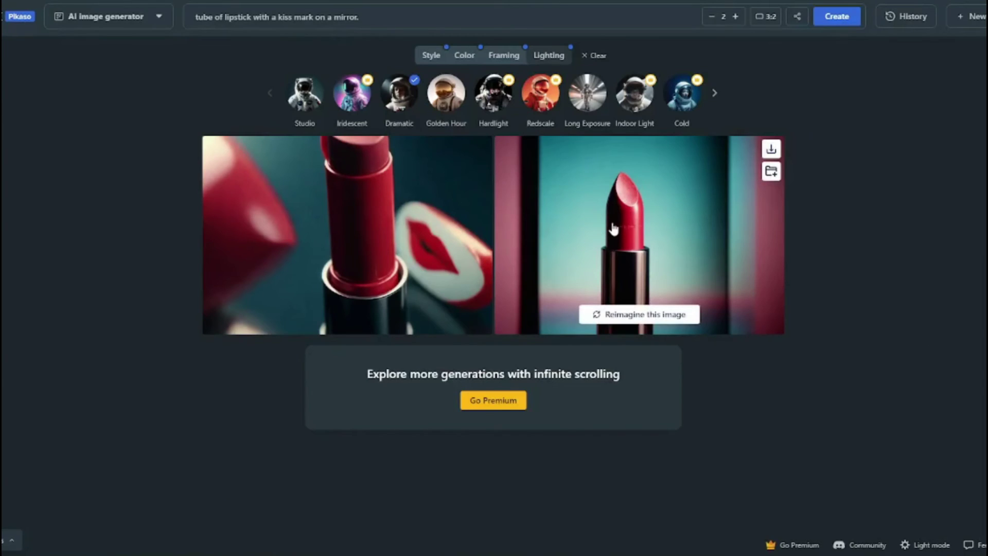
click(613, 228)
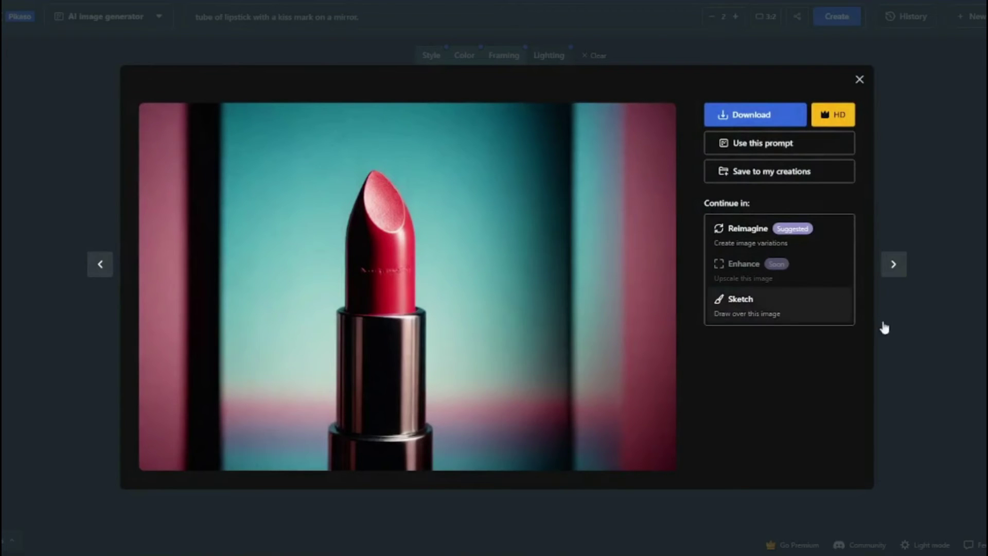
click(944, 329)
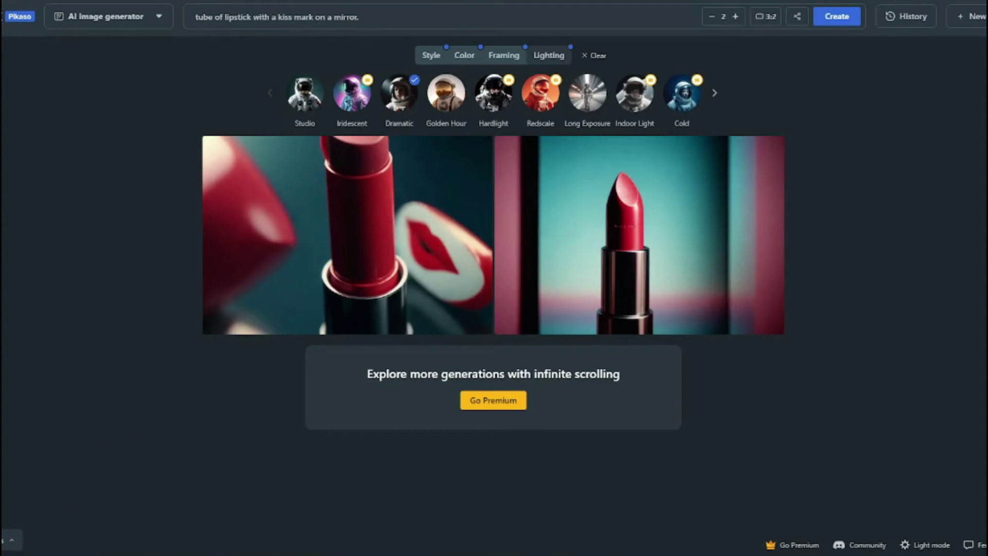
Step: Replace the prompt with "A man in a tailored suit walking down a busy city street." and generate the images
click(216, 23)
key(ctrl+a)
text(A man in a tailored suit walking down a busy city street.)
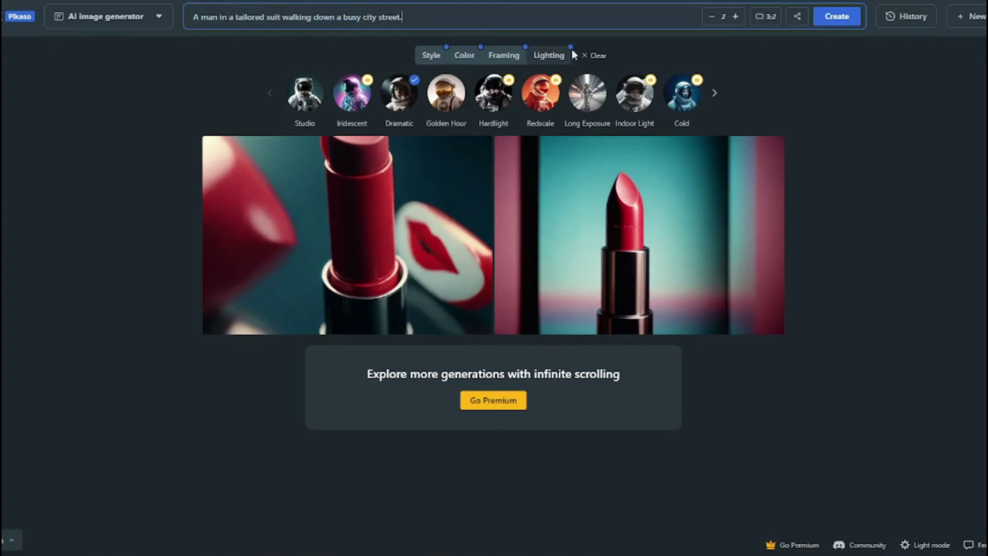
click(833, 23)
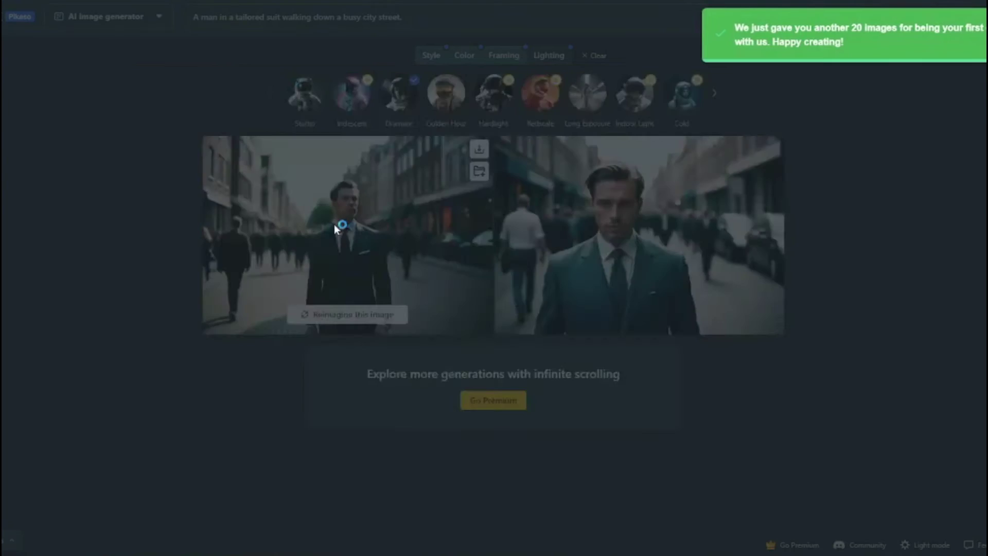
Step: View both generated images of the man in the suit enlarged and close the preview
click(334, 224)
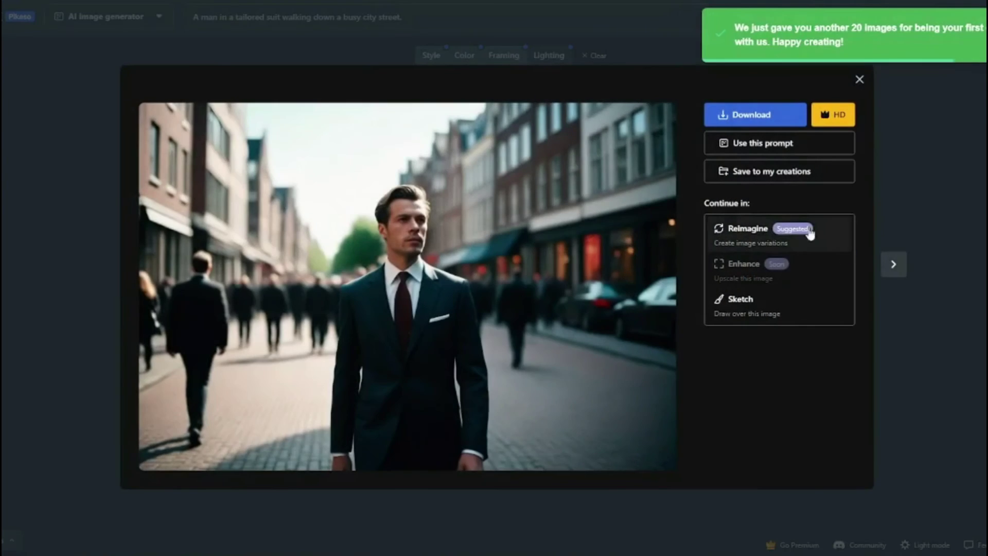
click(913, 317)
click(566, 216)
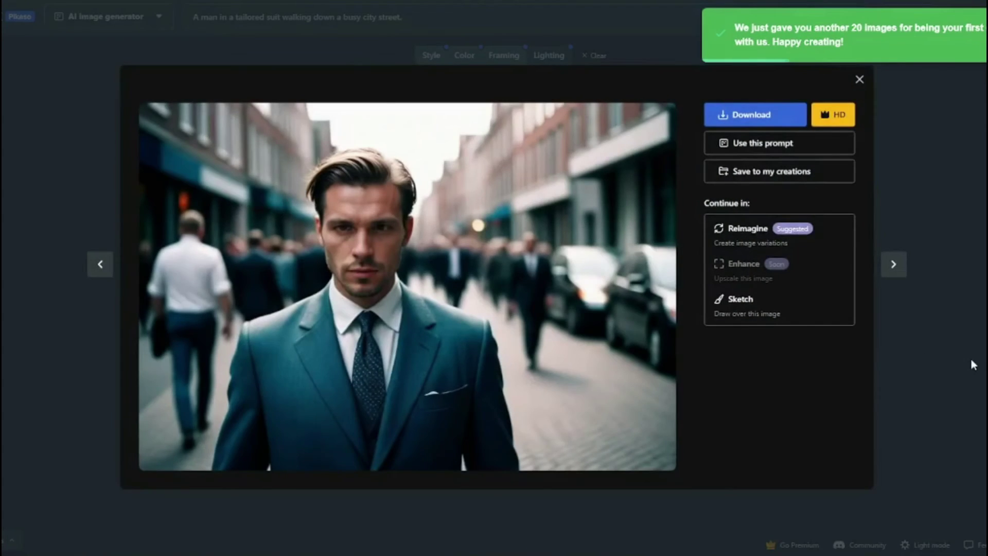
click(971, 360)
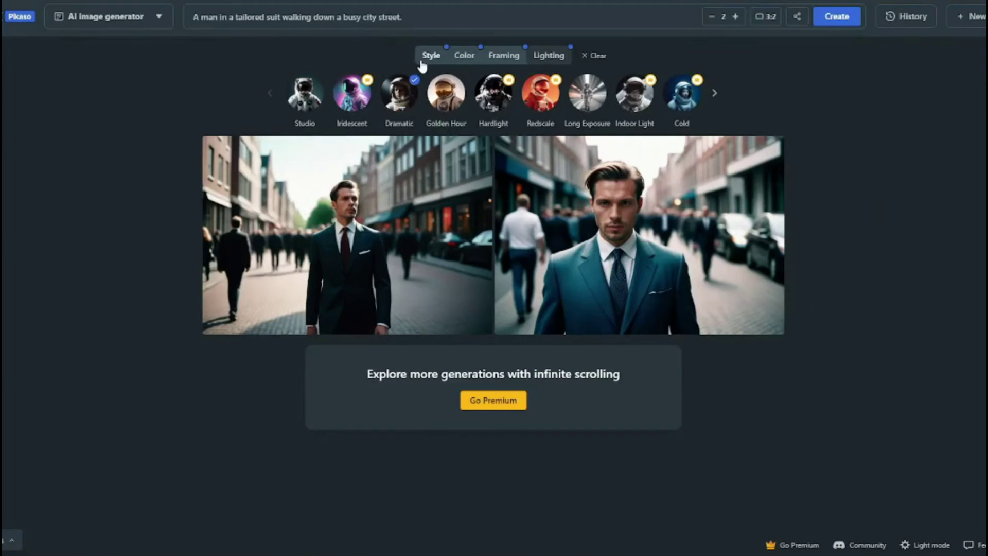
Step: Change the framing to Portrait and the lighting to Studio, and regenerate the images of the man in the suit
click(425, 61)
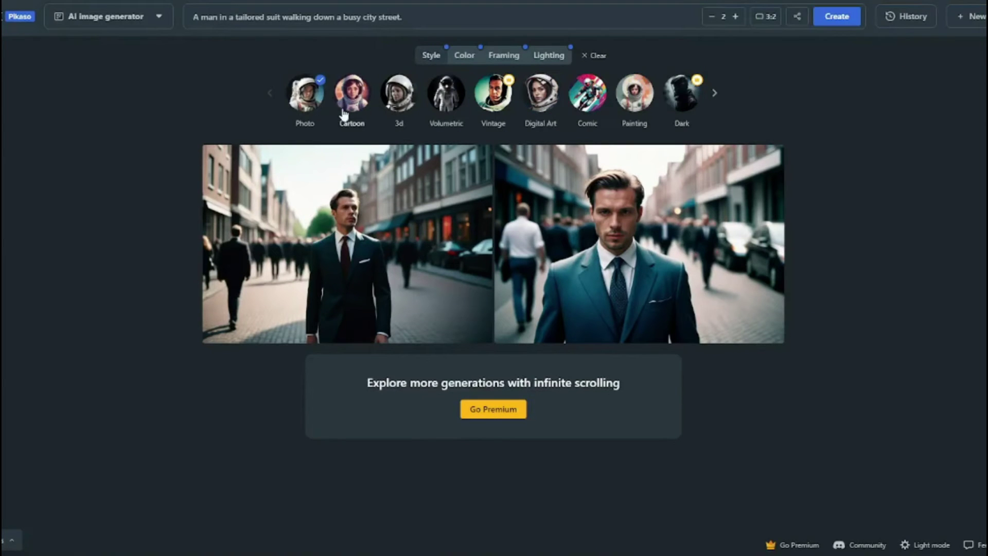
click(464, 55)
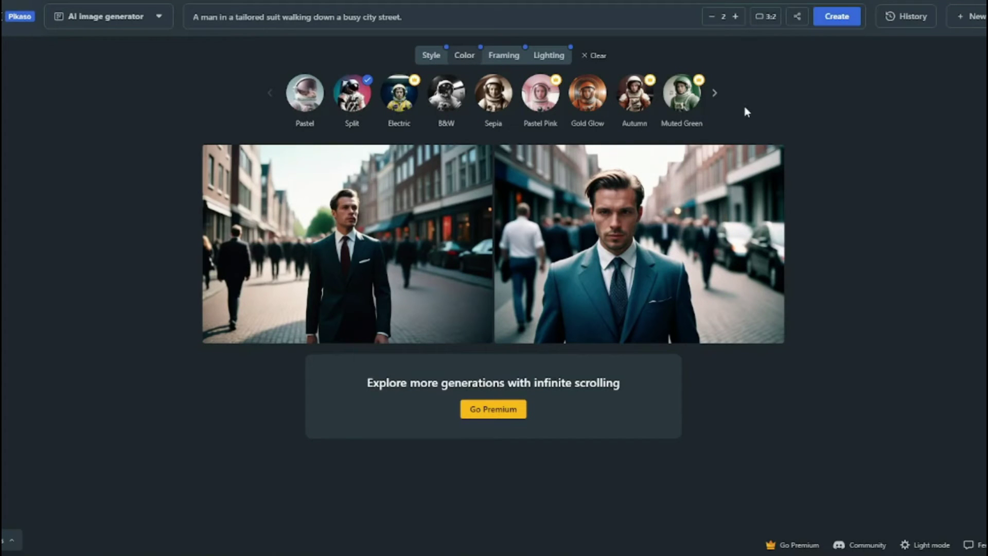
click(504, 55)
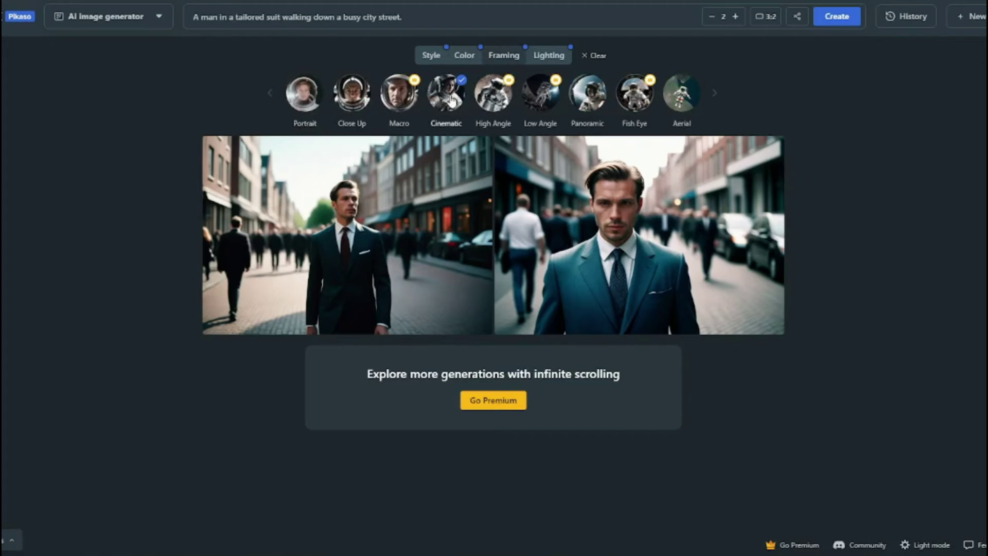
click(300, 103)
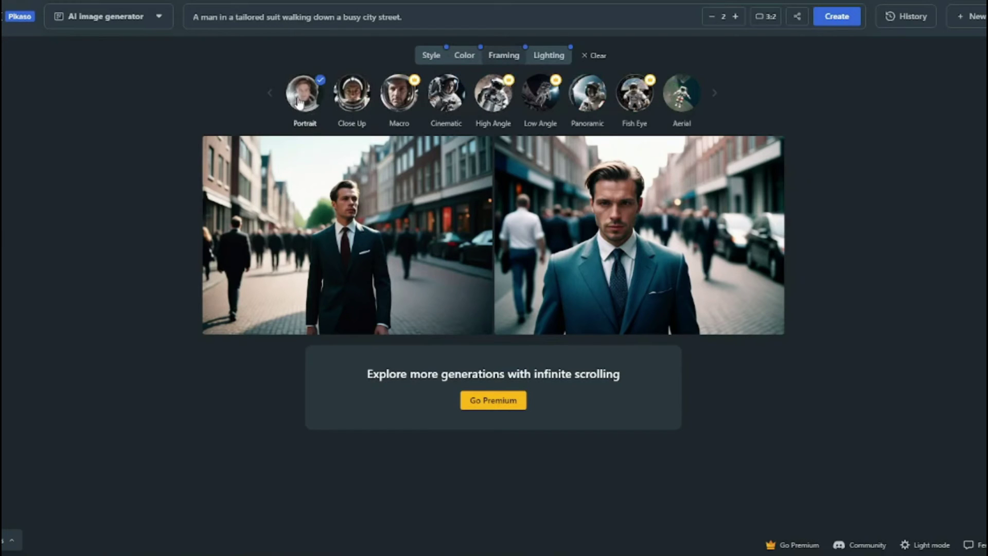
click(548, 56)
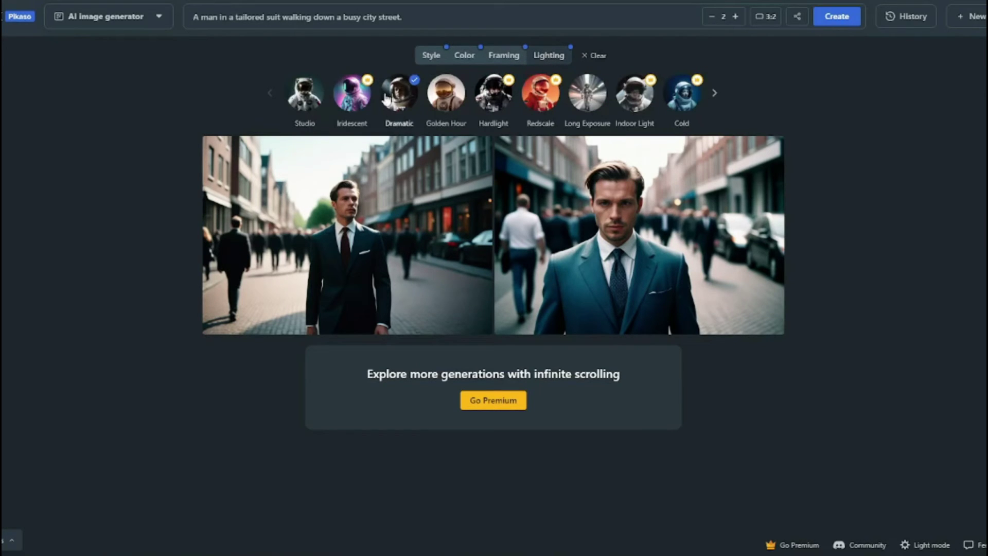
click(305, 94)
click(855, 20)
Step: View the regenerated street images enlarged, compare them with the previous generation and close the preview
click(374, 219)
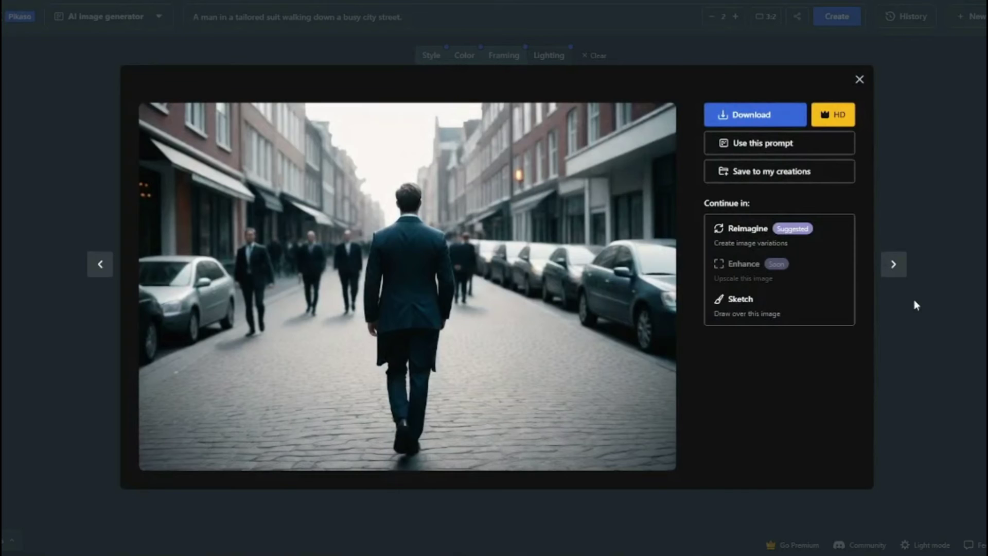
click(893, 270)
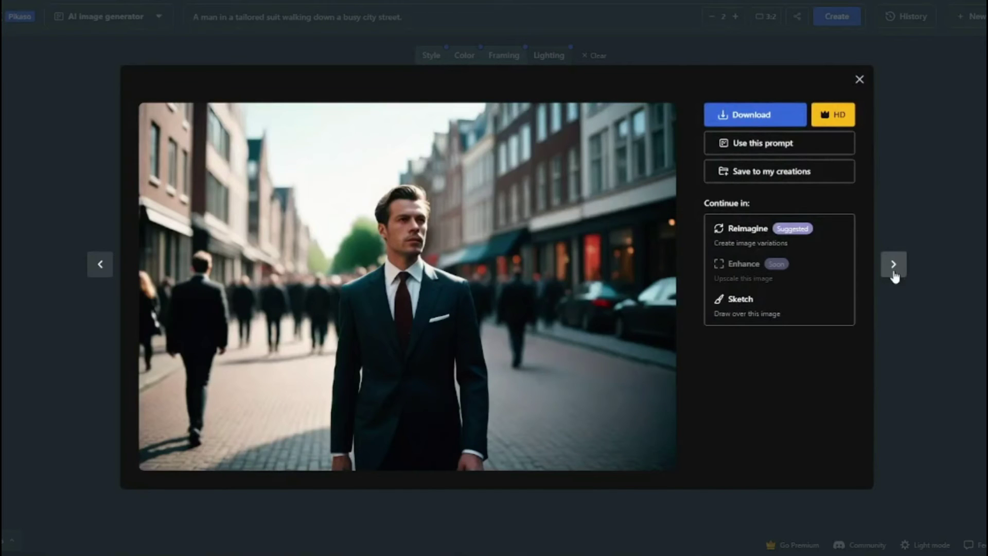
click(891, 388)
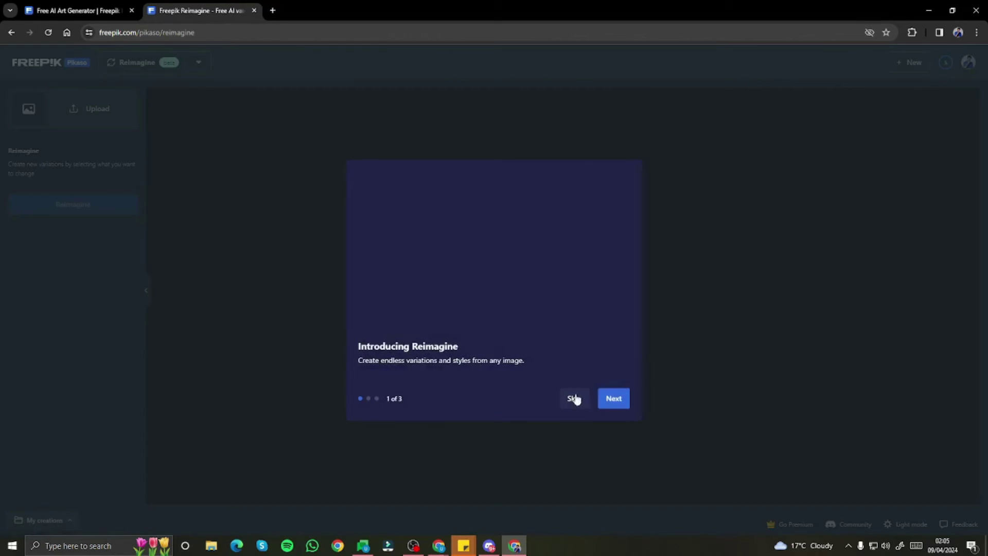
Step: Skip the Reimagine introduction and upload the first photo from the Inshot folder in Pictures
click(575, 403)
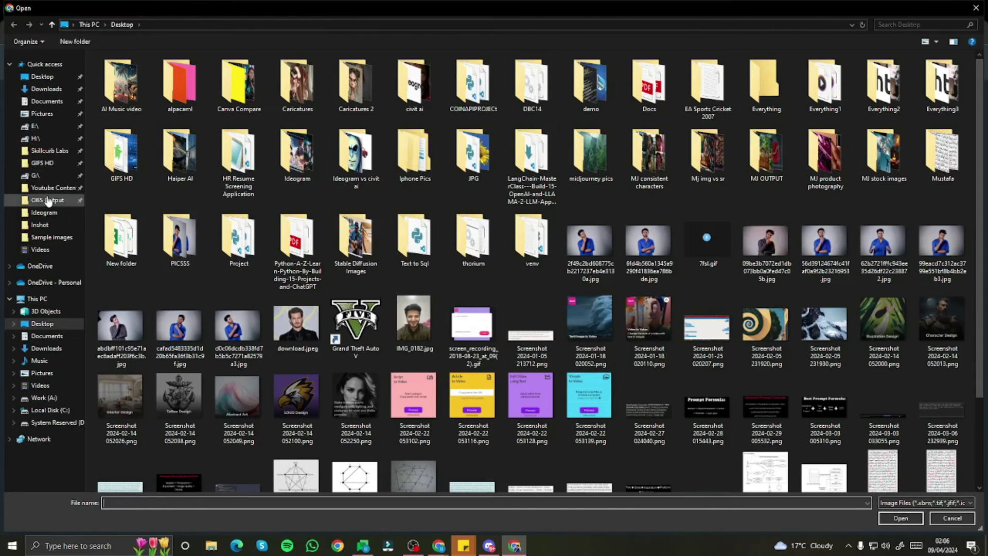
click(45, 113)
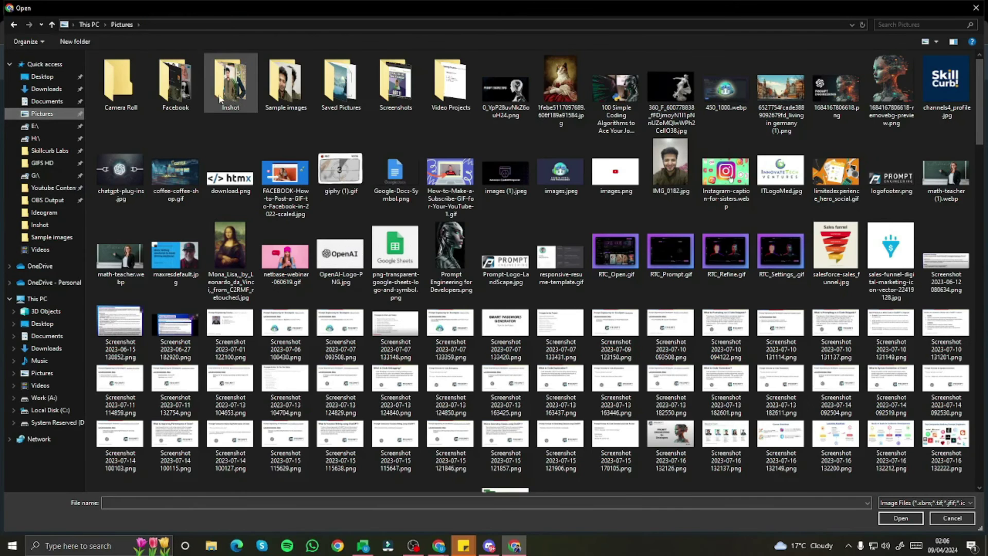
double_click(220, 99)
double_click(129, 88)
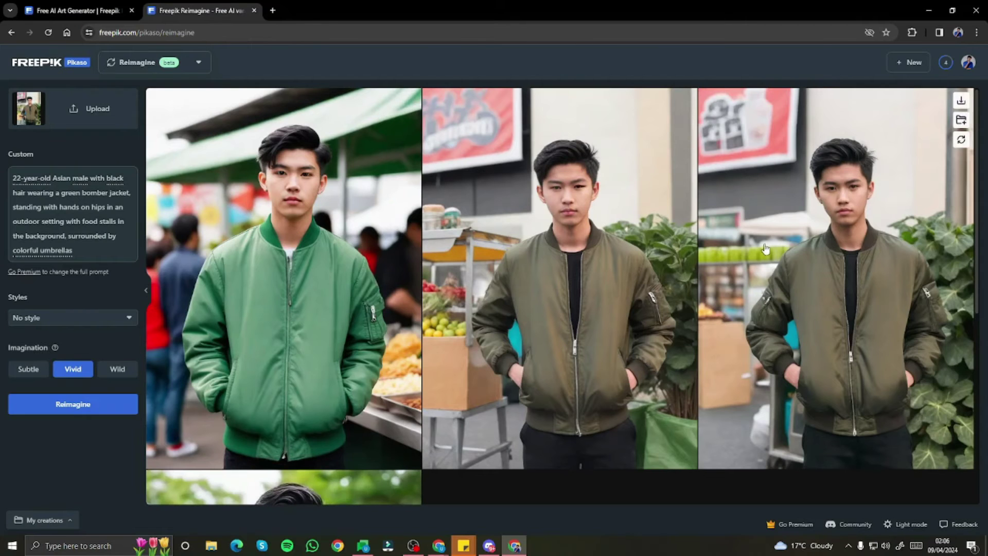
Step: Look through the variations generated from the uploaded photo
scroll(545, 291, down, 2)
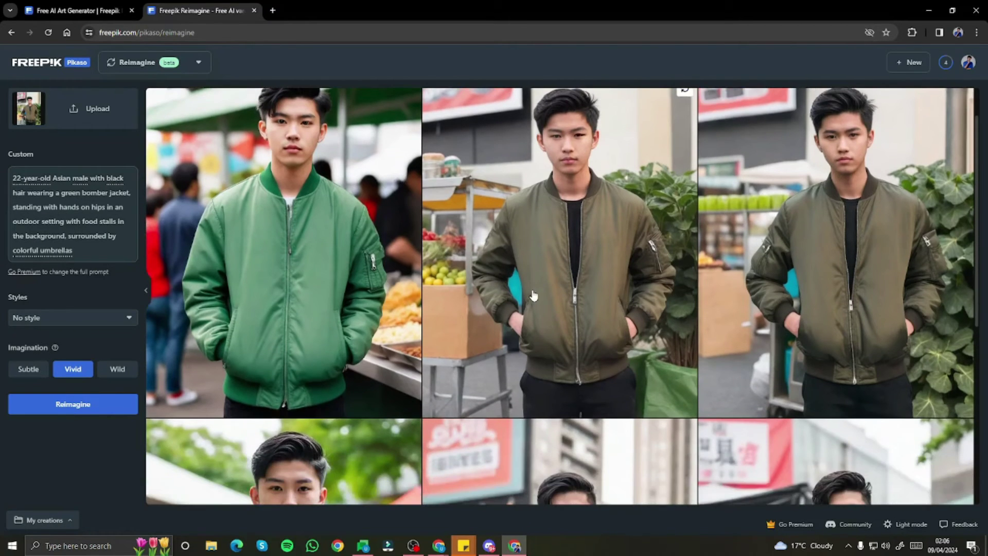
scroll(545, 292, down, 5)
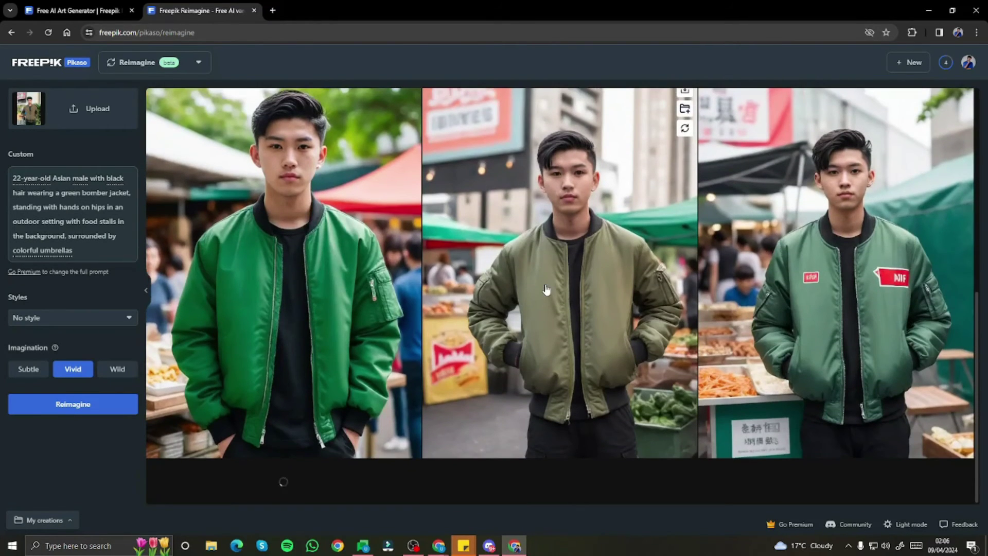
scroll(546, 290, down, 7)
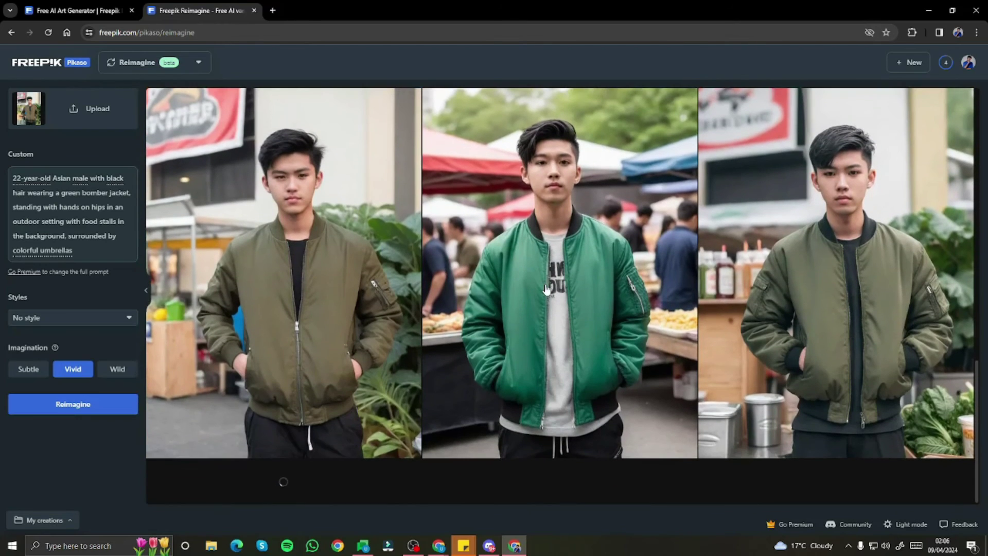
scroll(546, 290, down, 6)
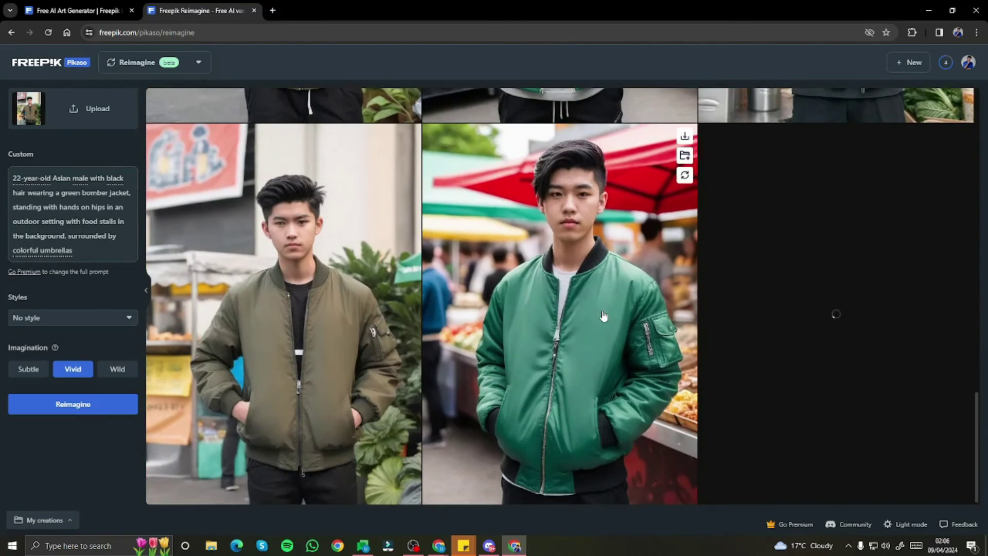
scroll(459, 317, down, 4)
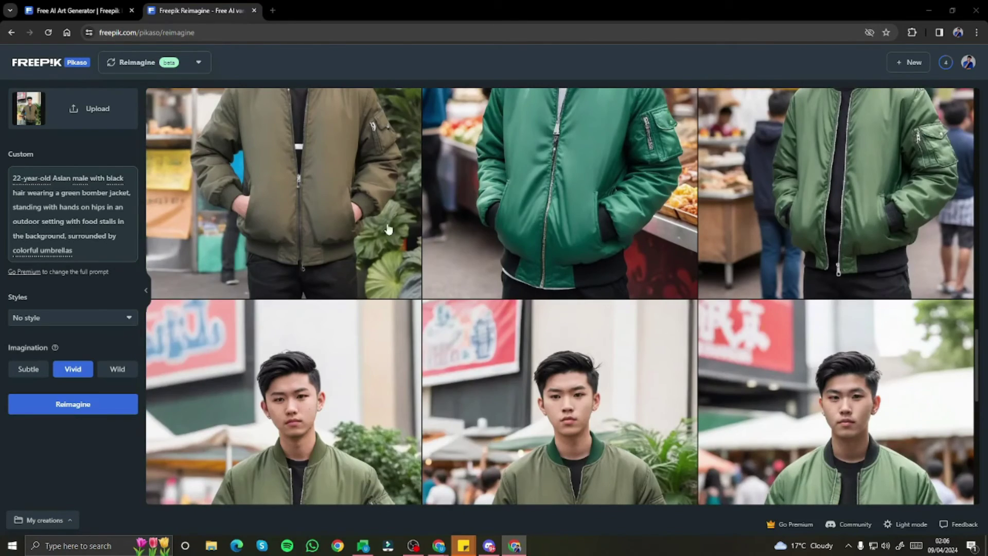
Step: Open the original photo IMG-20201229-WA0014.jpg beside the results and compare it with the variations, enlarging one with an olive jacket
key(super+e)
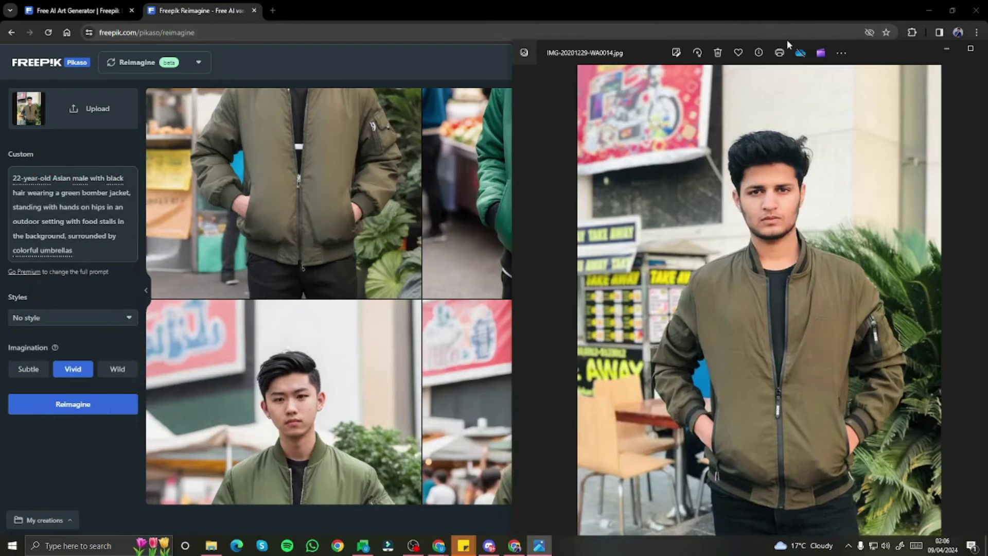
drag(890, 48, 897, 24)
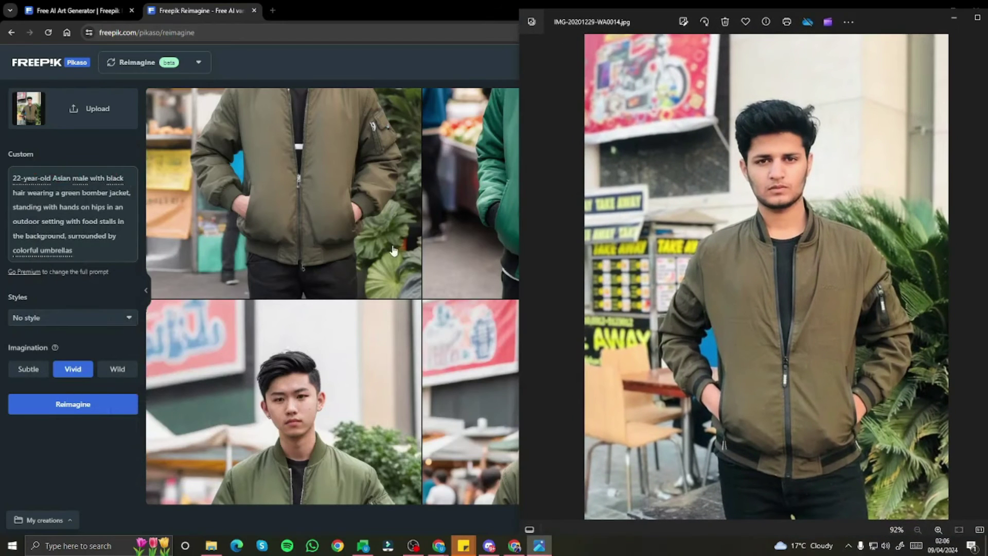
click(408, 245)
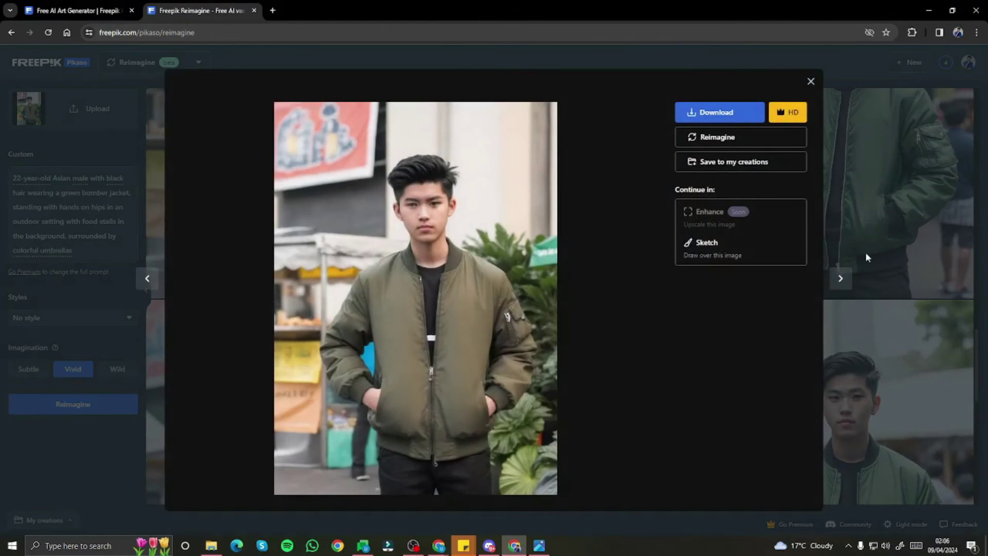
click(865, 257)
scroll(443, 276, down, 5)
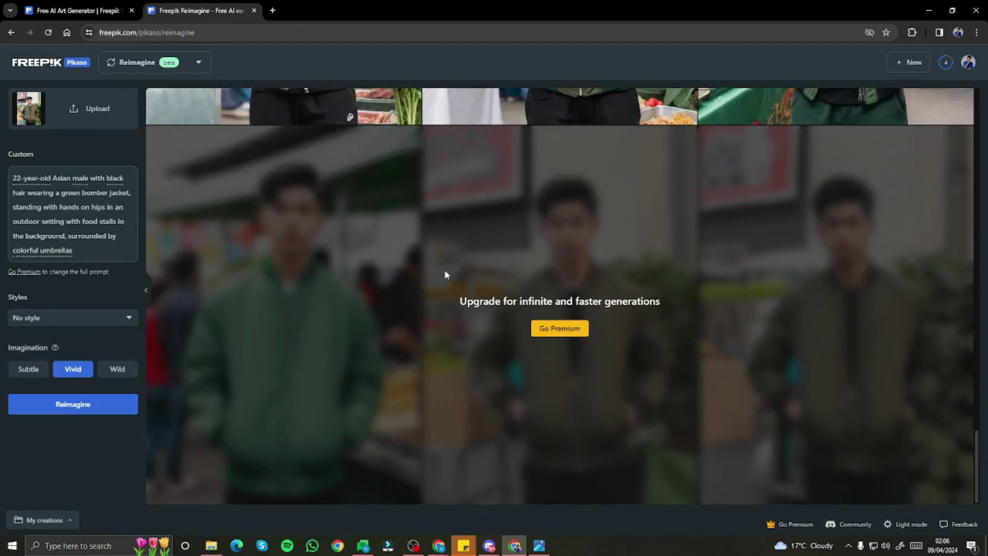
scroll(445, 275, up, 5)
scroll(446, 274, up, 5)
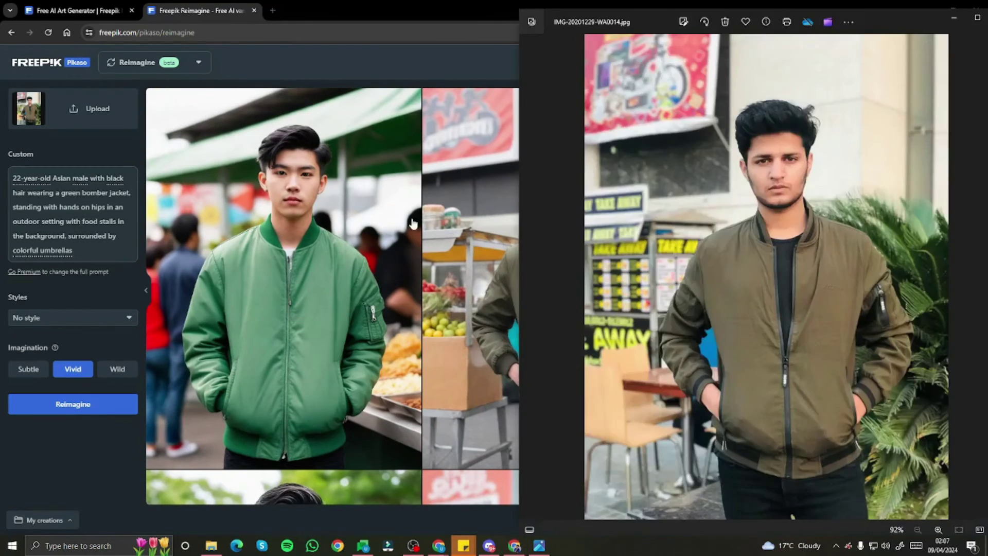
Step: Regenerate the variations of the uploaded photo in the Cartoon style, keeping the Vivid imagination level
scroll(598, 337, down, 1)
scroll(598, 337, down, 10)
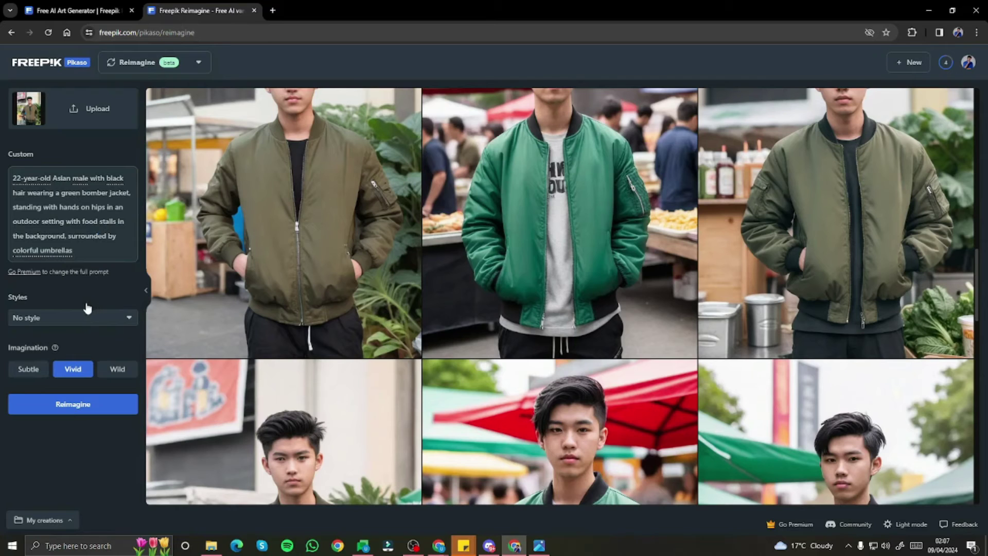
click(72, 320)
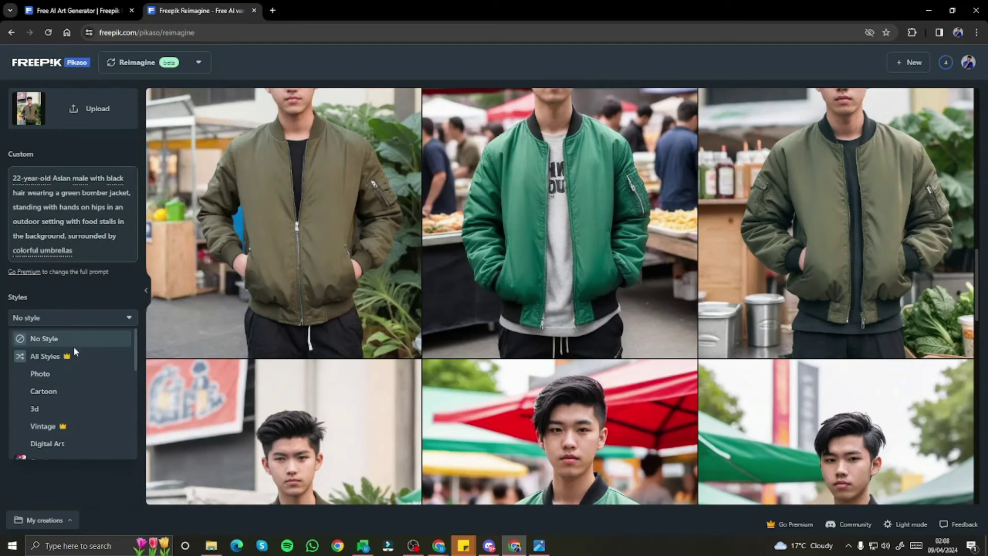
scroll(71, 417, down, 2)
scroll(71, 417, down, 2)
scroll(70, 415, up, 5)
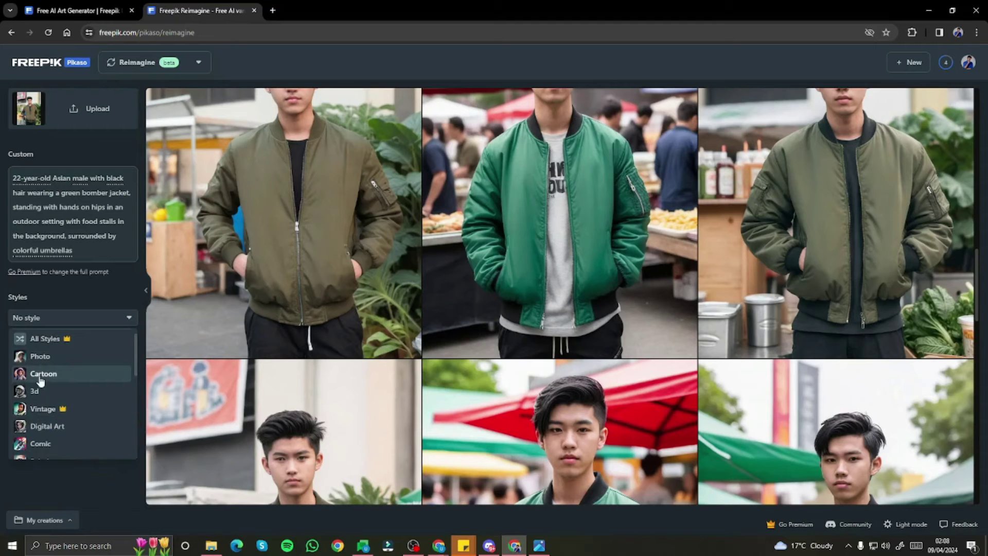
click(43, 379)
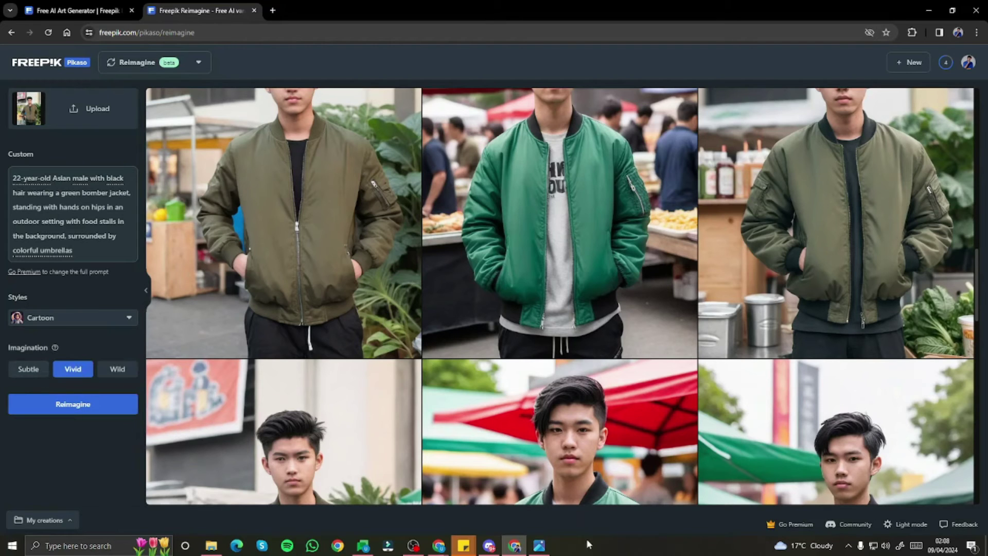
click(539, 545)
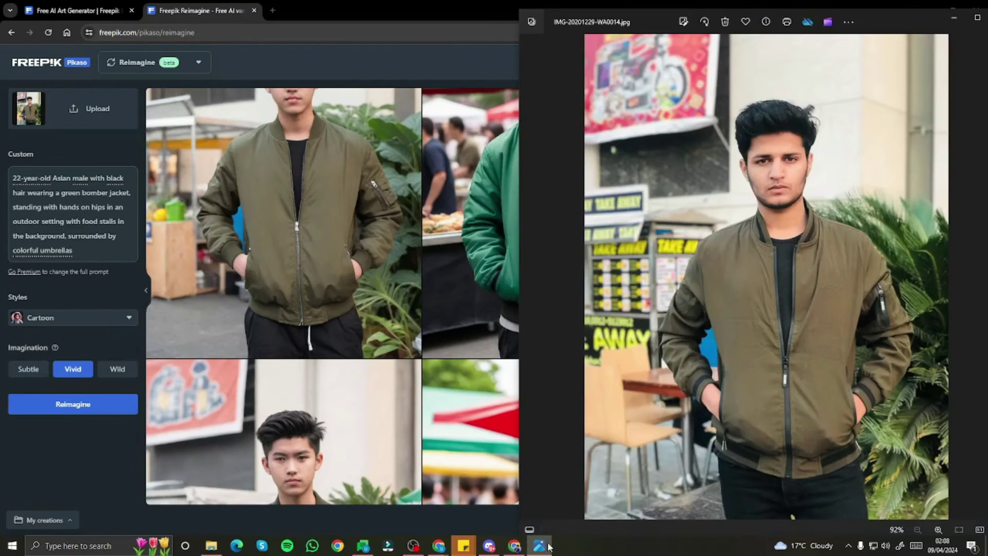
click(547, 546)
click(73, 407)
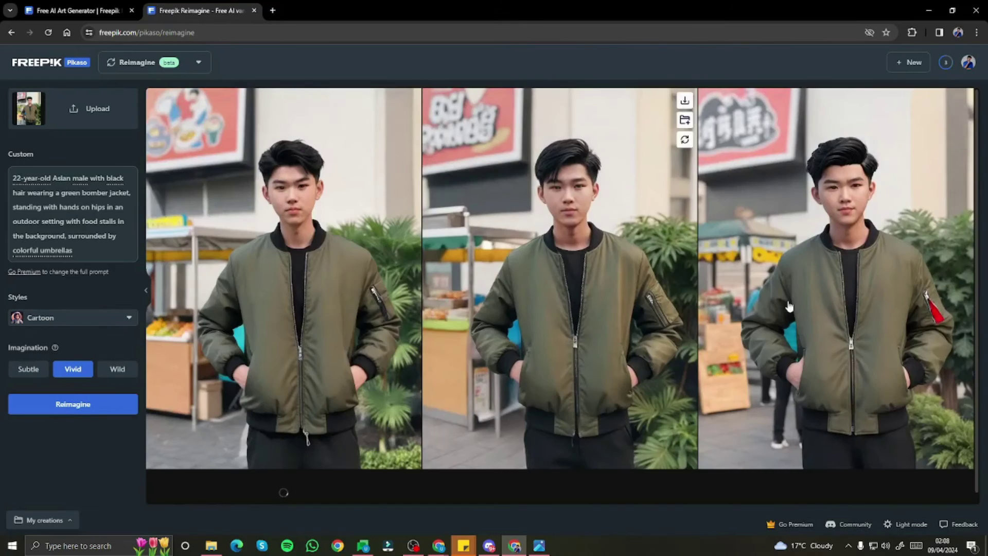
Step: Enlarge the Cartoon variation with the red sleeve tag, compare it with the original photo and close the preview
click(789, 307)
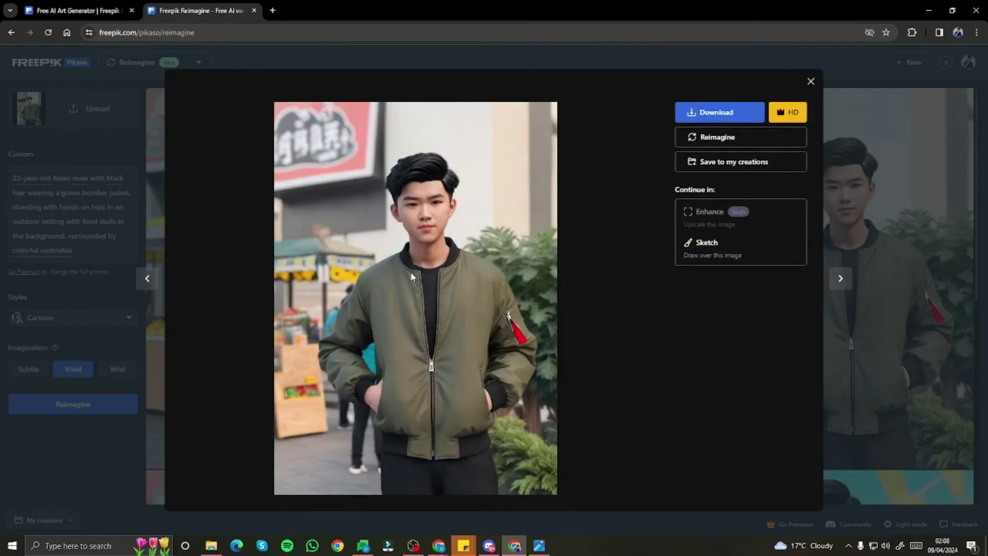
key(alt+Tab)
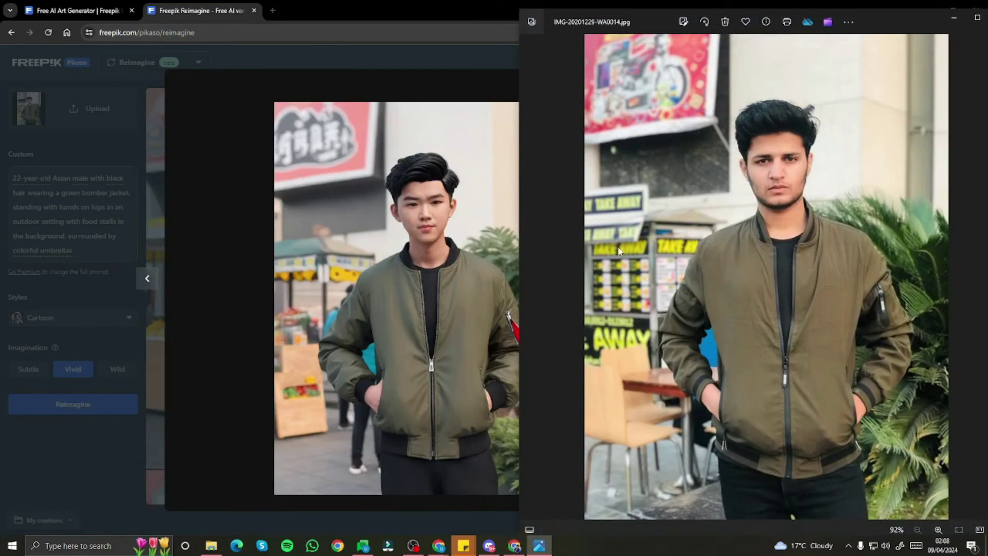
click(953, 19)
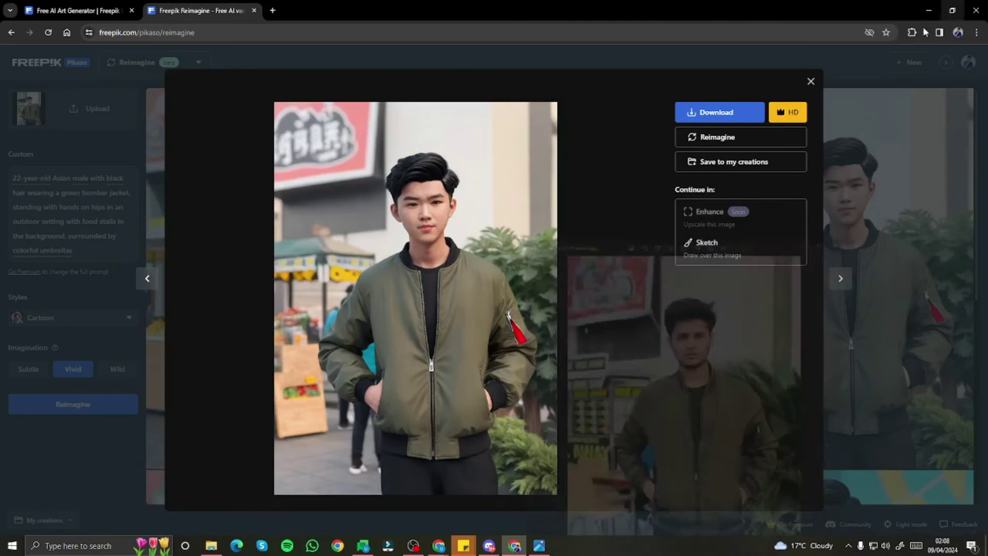
click(135, 307)
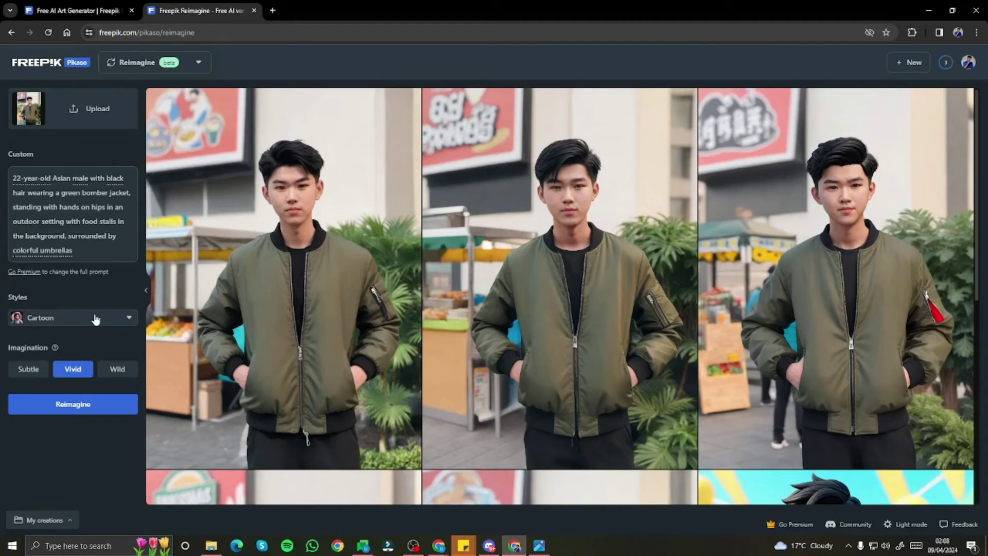
Step: Regenerate the photo's variations in the 3d style
click(92, 317)
click(34, 409)
click(98, 407)
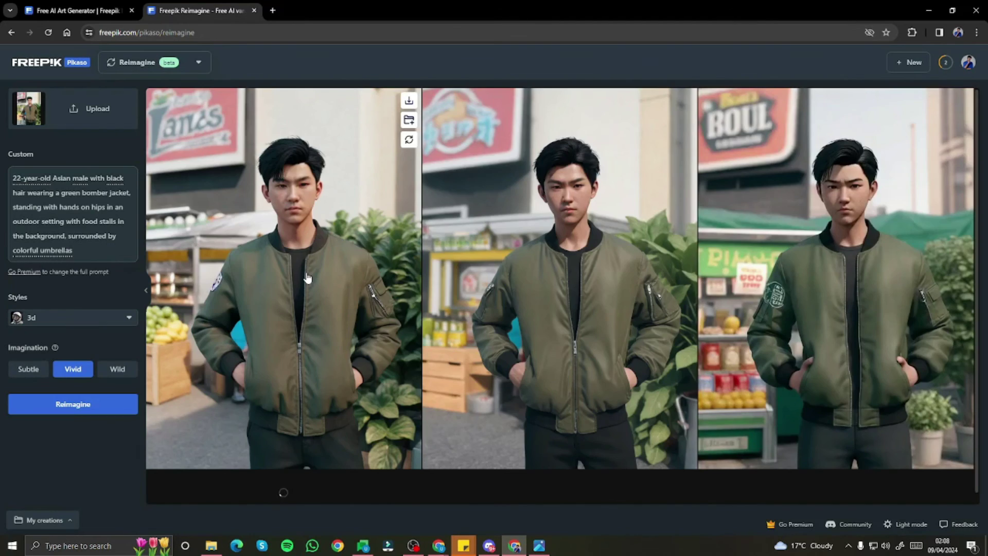
Step: Enlarge the first 3d variation, compare it with the original photo and close the preview
click(345, 201)
key(alt+Tab)
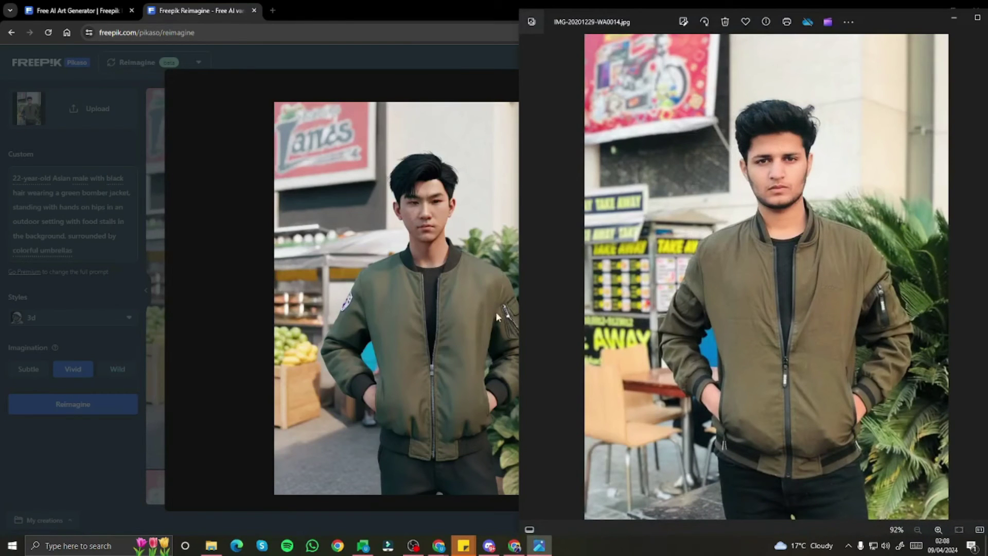
key(alt+Tab)
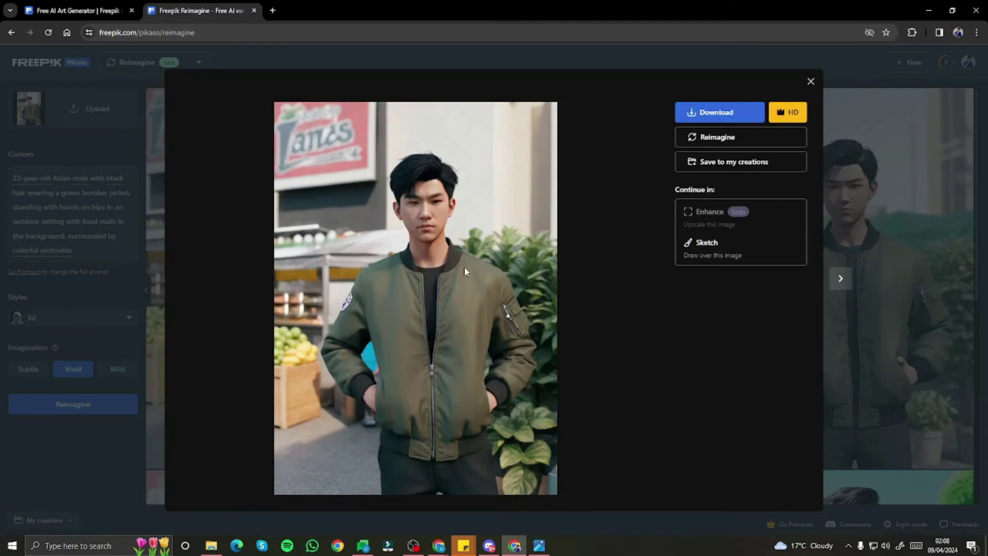
key(alt+Tab)
key(alt+Tab)
click(151, 306)
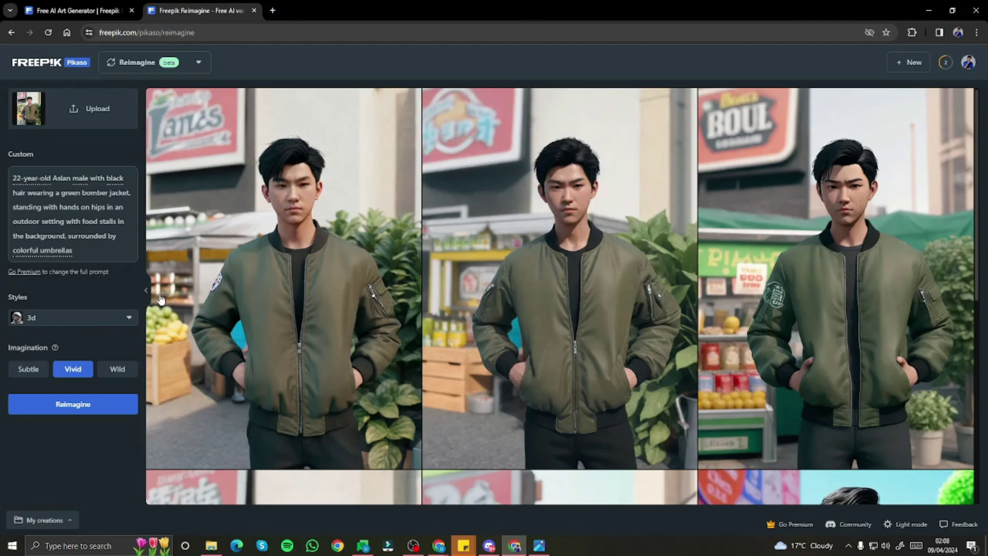
Step: Regenerate the photo's variations in the Cyberpunk style
click(88, 317)
scroll(98, 362, down, 2)
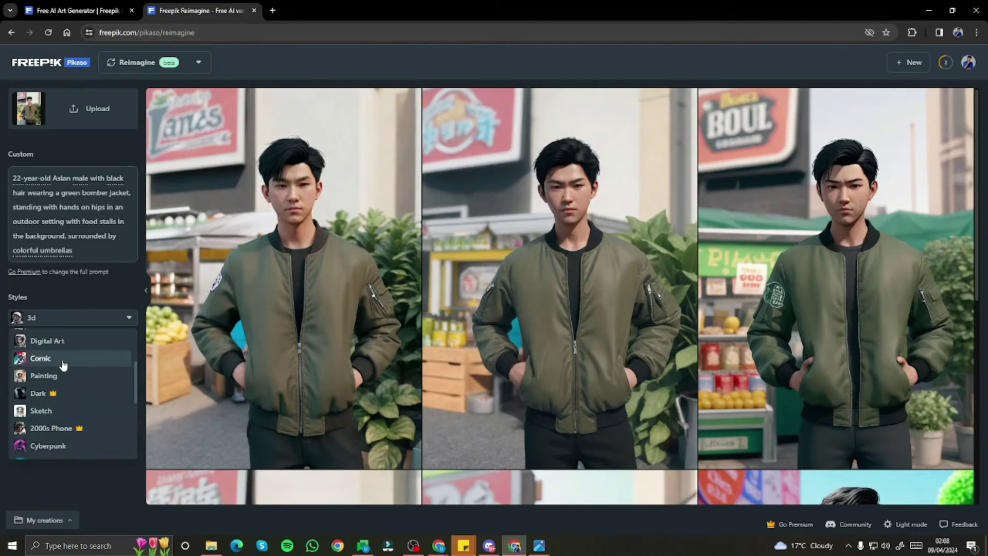
click(51, 446)
Step: Enlarge the Cyberpunk variation with the bright green jacket, compare it with the original photo and close the preview
click(396, 411)
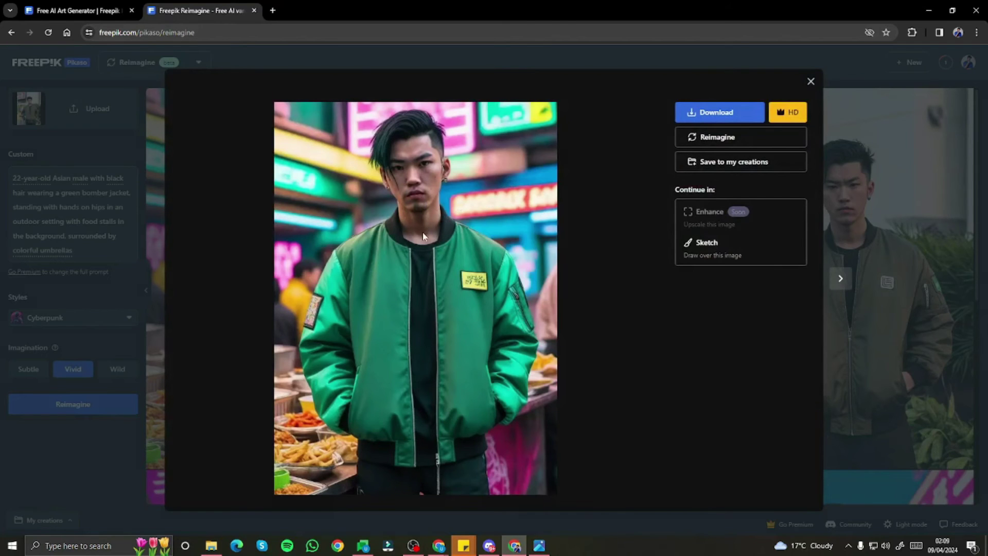
key(alt+Tab)
key(alt+Tab)
click(855, 138)
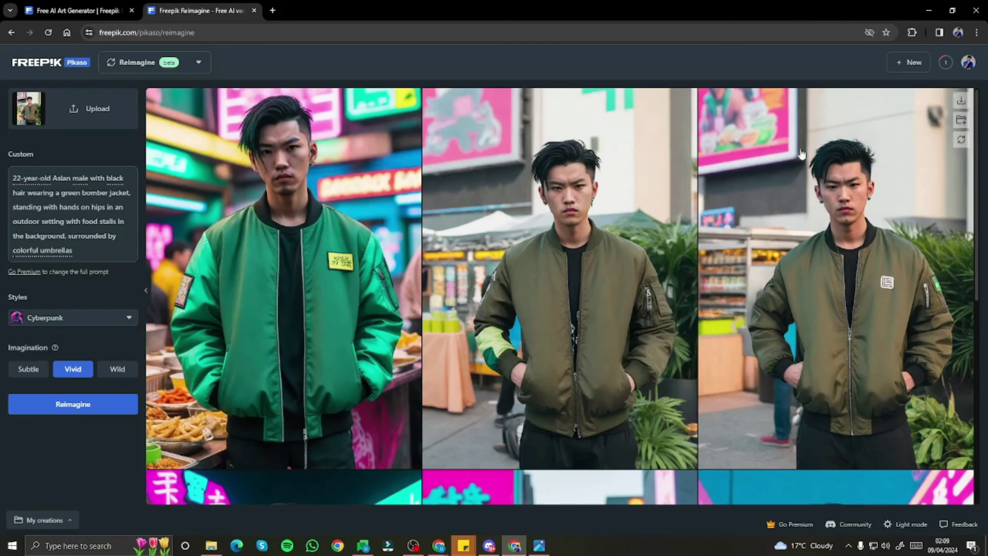
Step: Regenerate the photo's variations in the Comic style
click(93, 320)
click(77, 364)
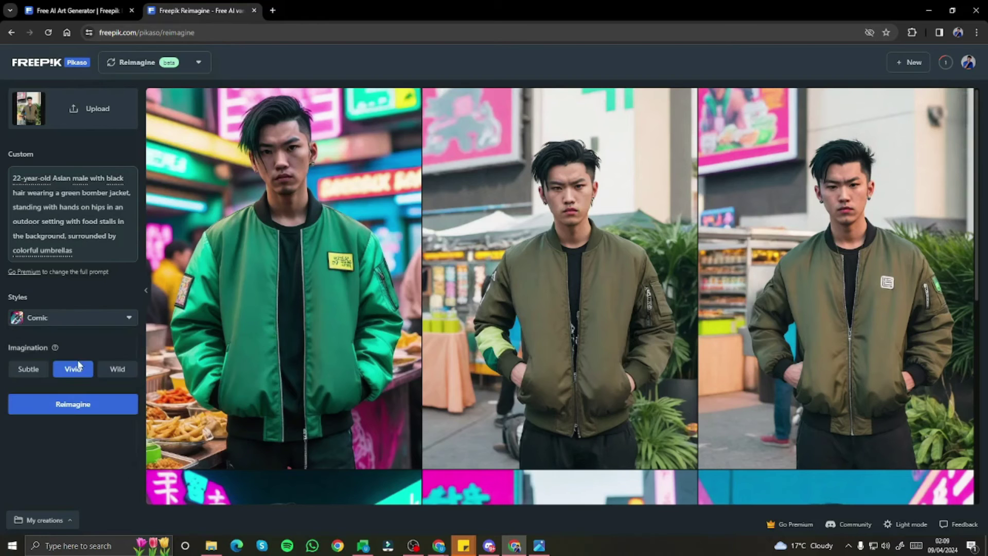
click(81, 406)
Step: Enlarge a Comic variation with a green jacket and market stalls, compare it with the original photo and close the preview
key(alt+Tab)
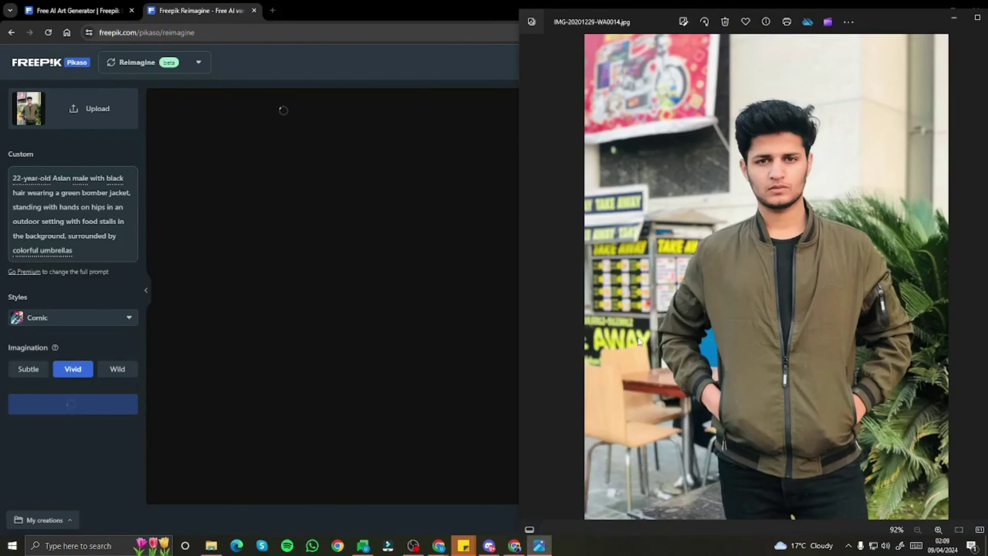
click(507, 252)
key(alt+Tab)
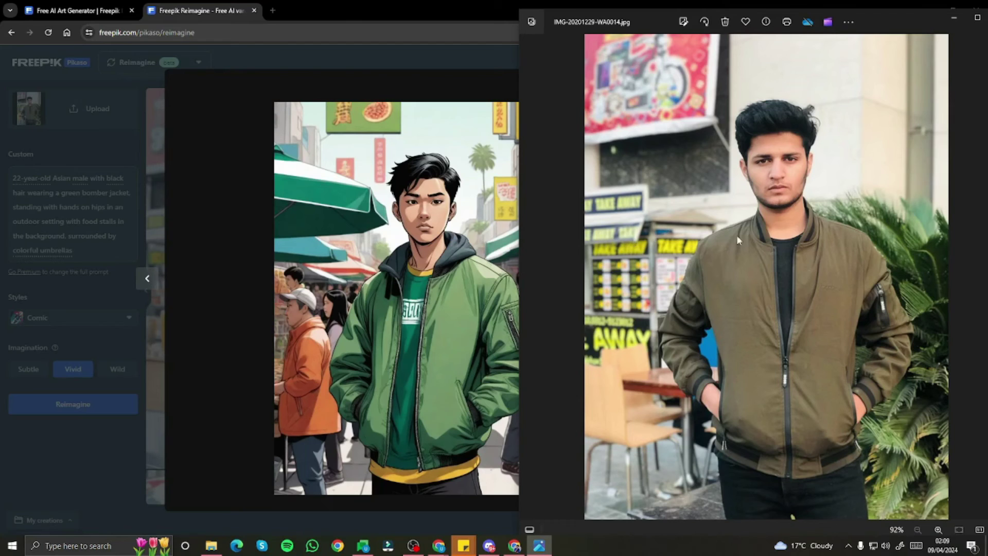
click(493, 129)
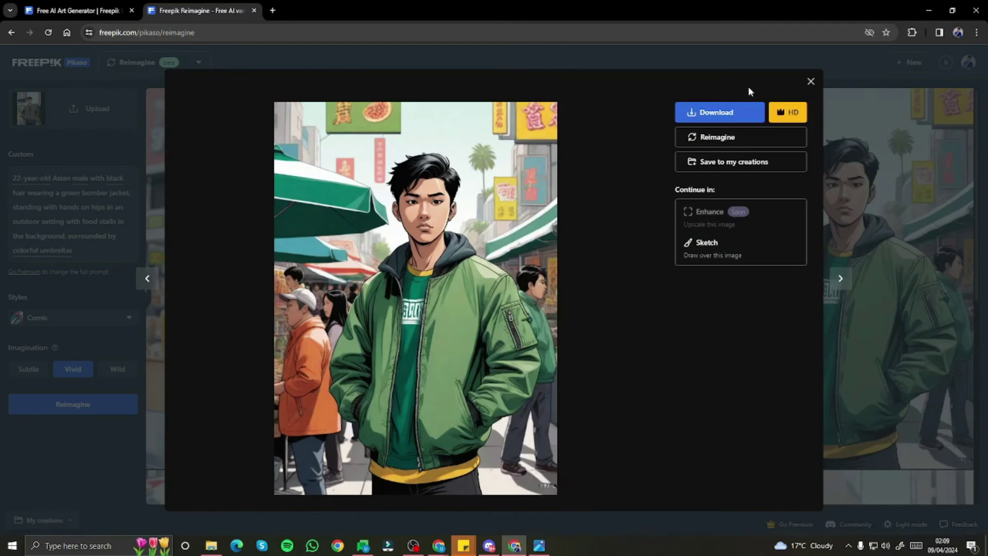
click(810, 81)
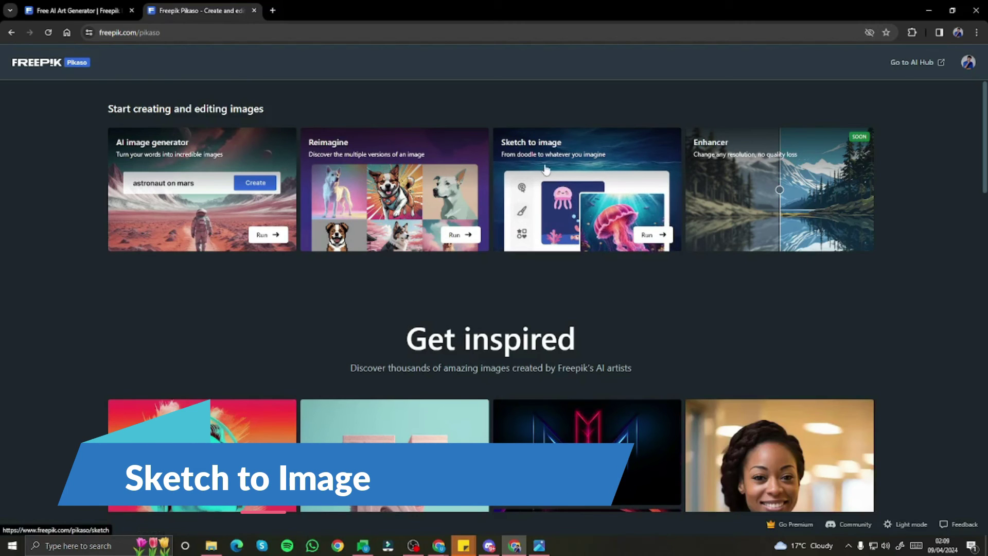
Step: Open the Sketch to image tool and clear the entire sample jellyfish sketch from the canvas
click(580, 193)
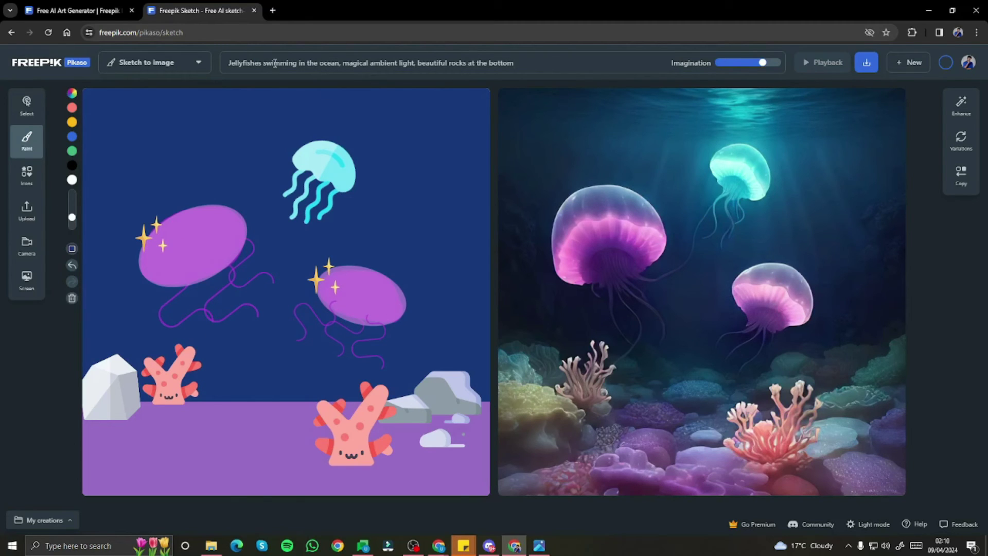
drag(527, 68, 239, 55)
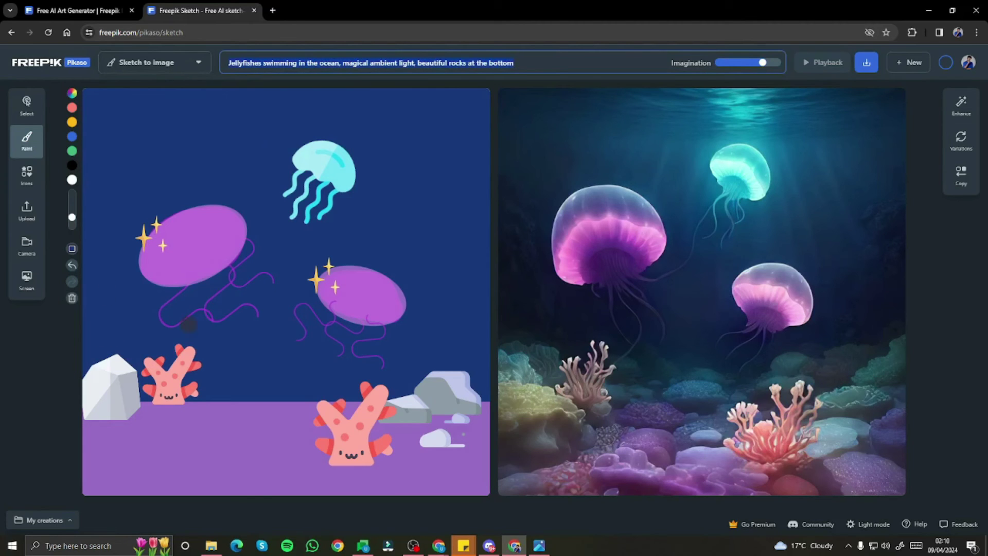
click(72, 298)
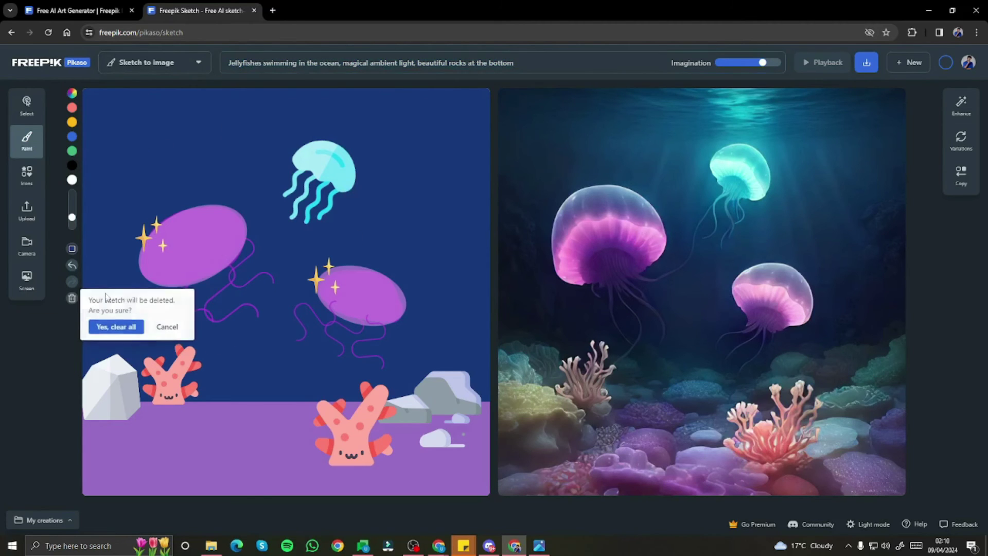
click(129, 323)
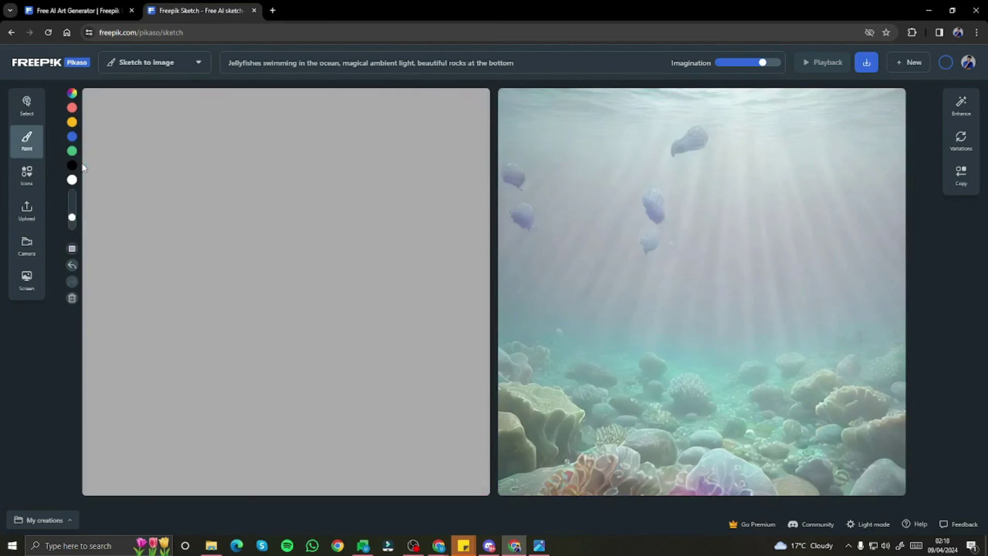
Step: Replace the prompt with "a cute little house in green scenery with lots of trees and serene nature" and slightly lower the imagination level
triple_click(347, 63)
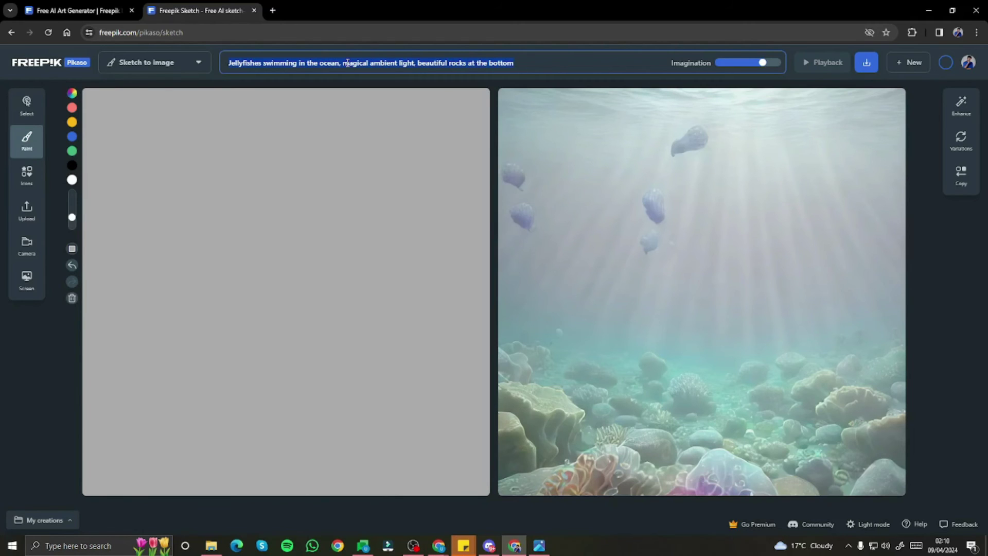
text(a cute li)
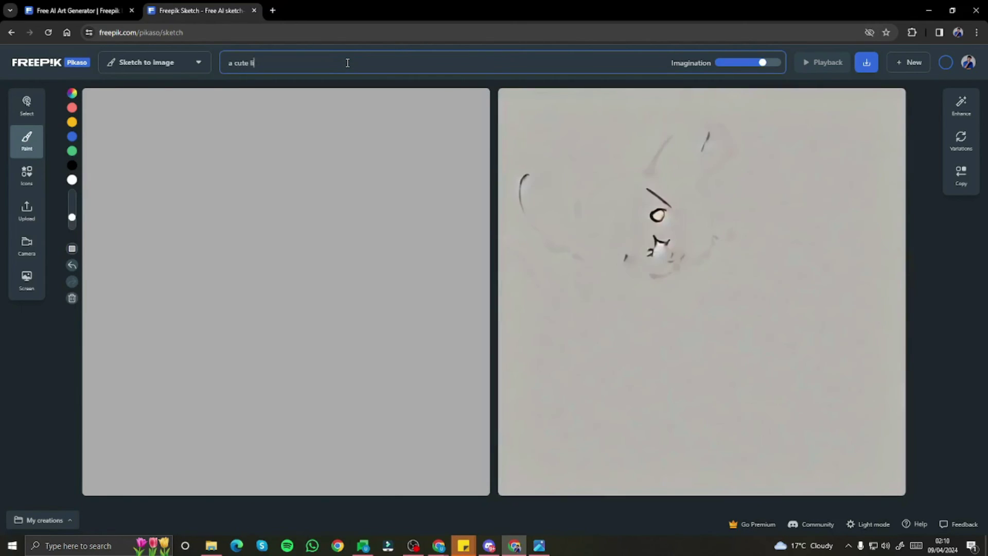
text(ttle ho)
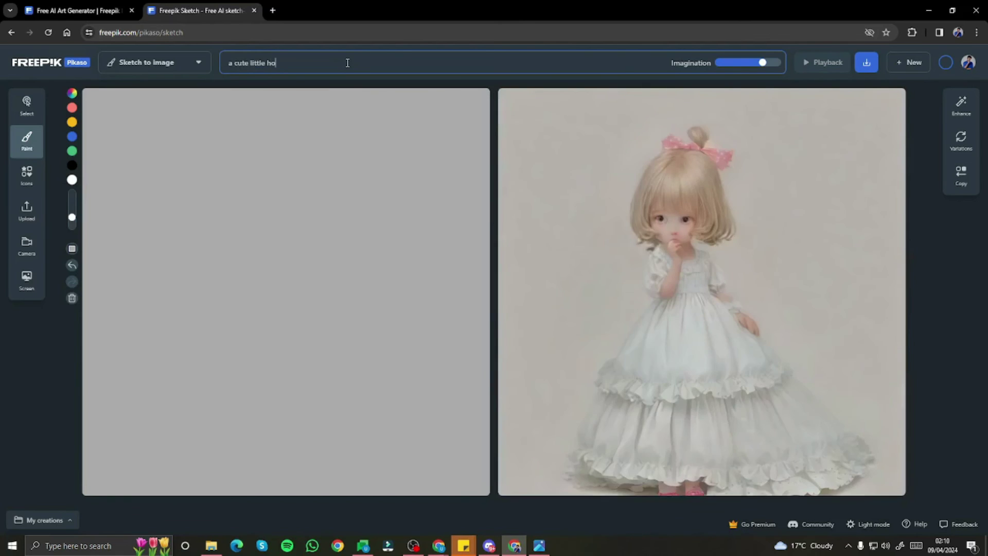
text(use)
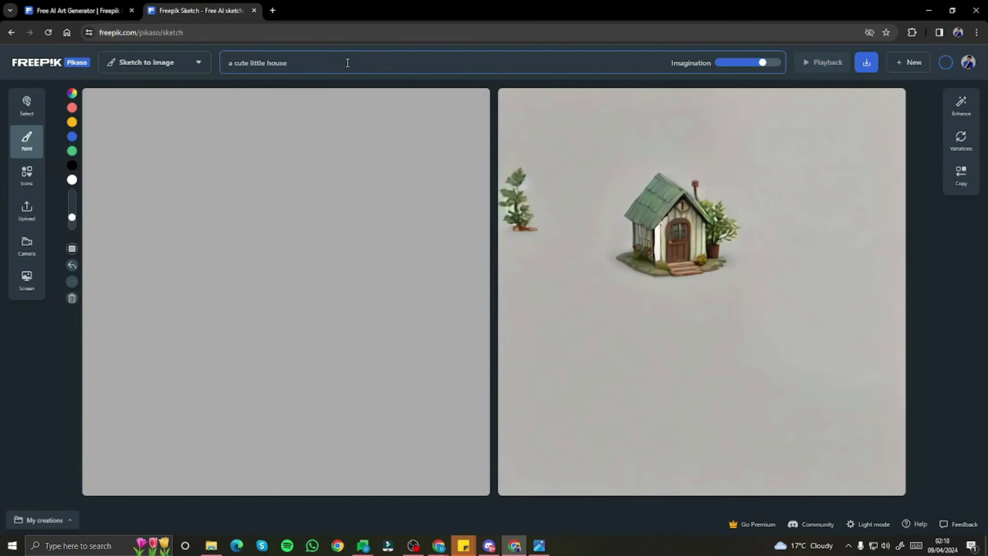
text(in green )
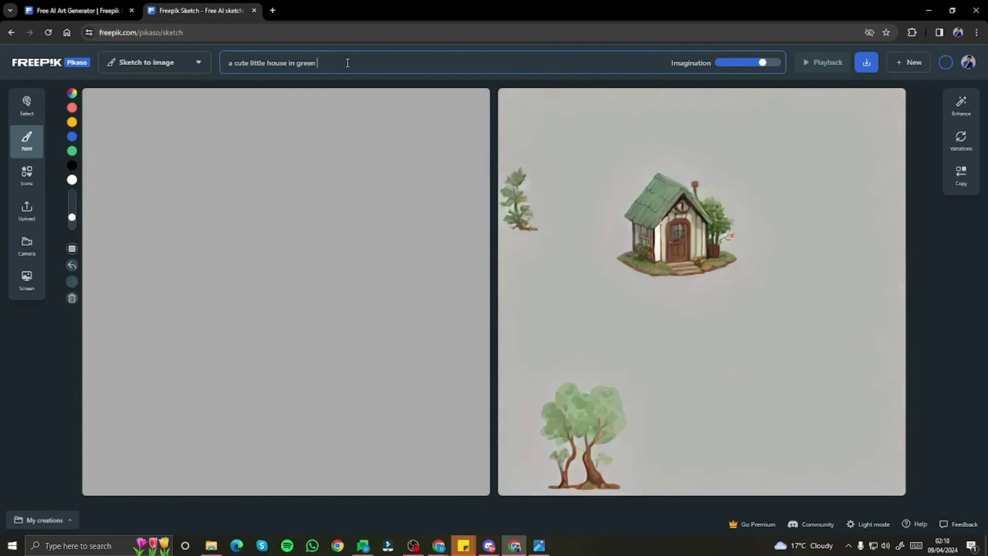
text(scenery)
text( with )
text(it)
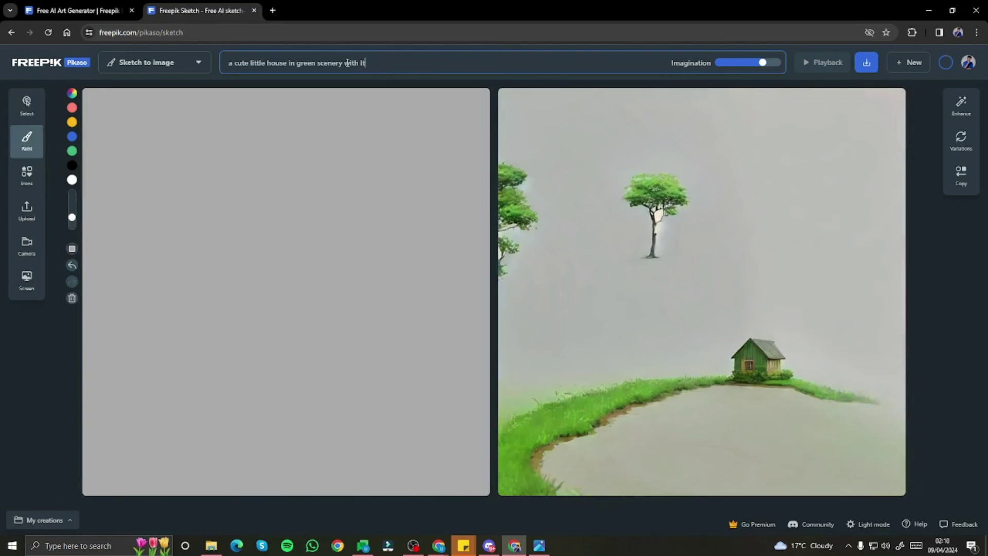
text(ots of )
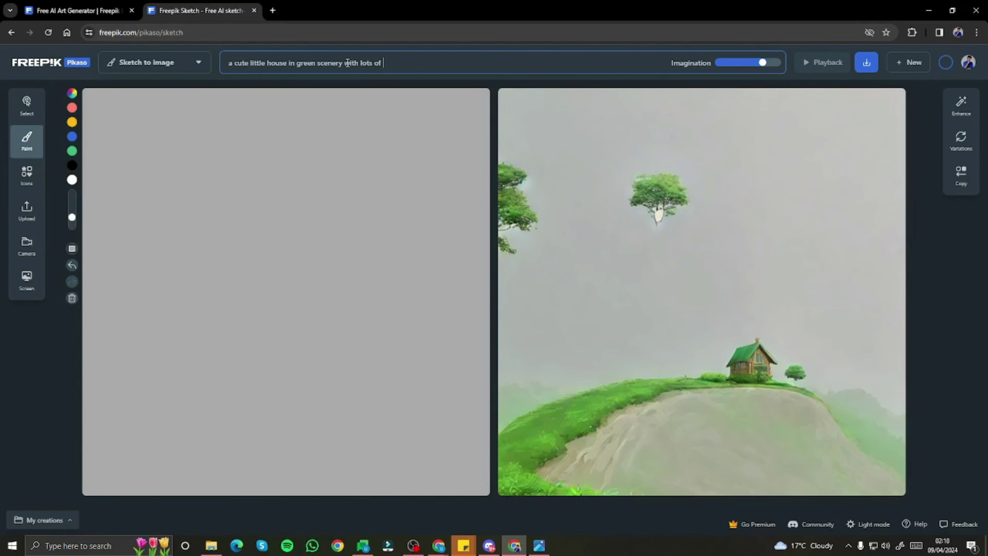
text(trees and serene nature)
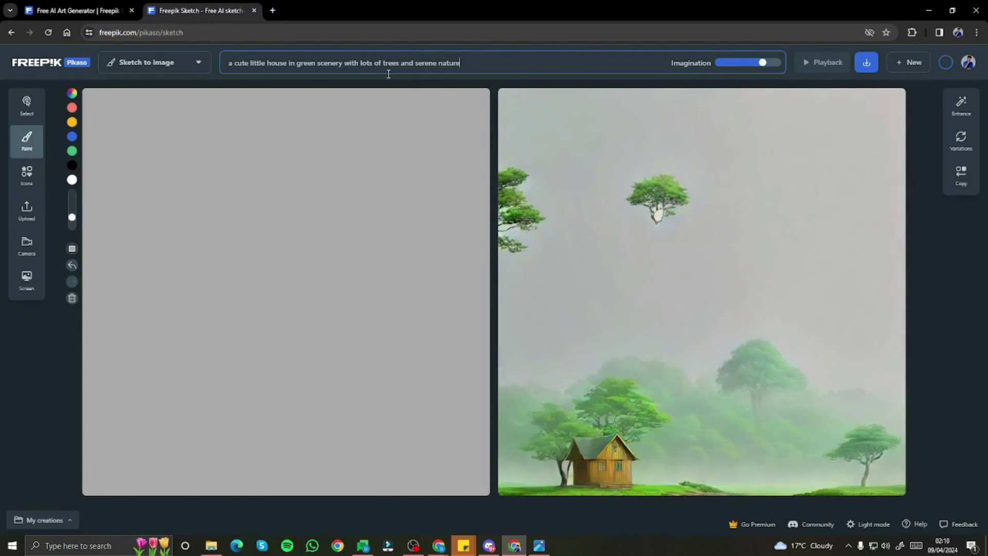
mouse_move(763, 62)
mouse_down()
mouse_move(736, 63)
mouse_move(779, 62)
mouse_move(744, 62)
mouse_move(761, 63)
mouse_up()
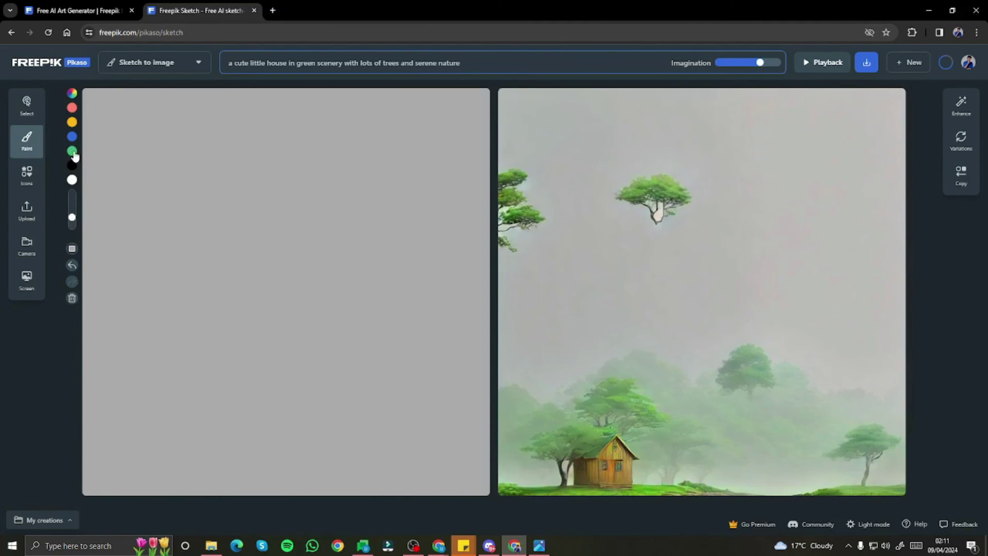
Step: Paint a solid green ground across the lower quarter of the sketch and scatter lighter yellowish-green spots over it
click(73, 152)
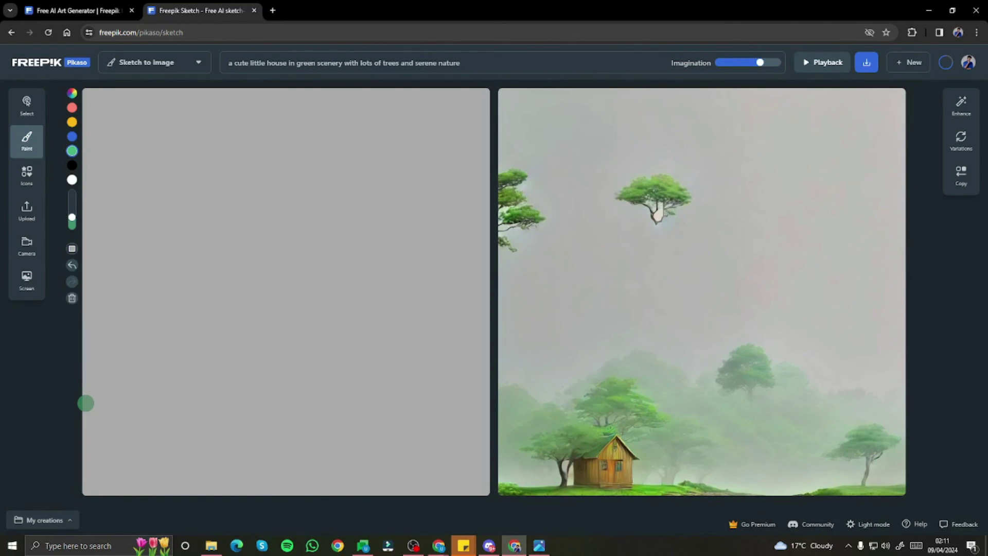
mouse_move(84, 400)
mouse_down()
mouse_move(488, 402)
mouse_move(487, 486)
mouse_move(88, 489)
mouse_move(88, 410)
mouse_move(470, 409)
mouse_move(470, 475)
mouse_move(134, 472)
mouse_move(96, 481)
mouse_move(96, 427)
mouse_move(155, 417)
mouse_move(462, 417)
mouse_move(461, 467)
mouse_move(380, 475)
mouse_move(111, 473)
mouse_move(104, 449)
mouse_move(161, 432)
mouse_move(437, 427)
mouse_move(452, 444)
mouse_move(335, 466)
mouse_move(137, 468)
mouse_move(113, 451)
mouse_move(446, 443)
mouse_move(444, 463)
mouse_move(135, 463)
mouse_move(414, 430)
mouse_move(394, 443)
mouse_up()
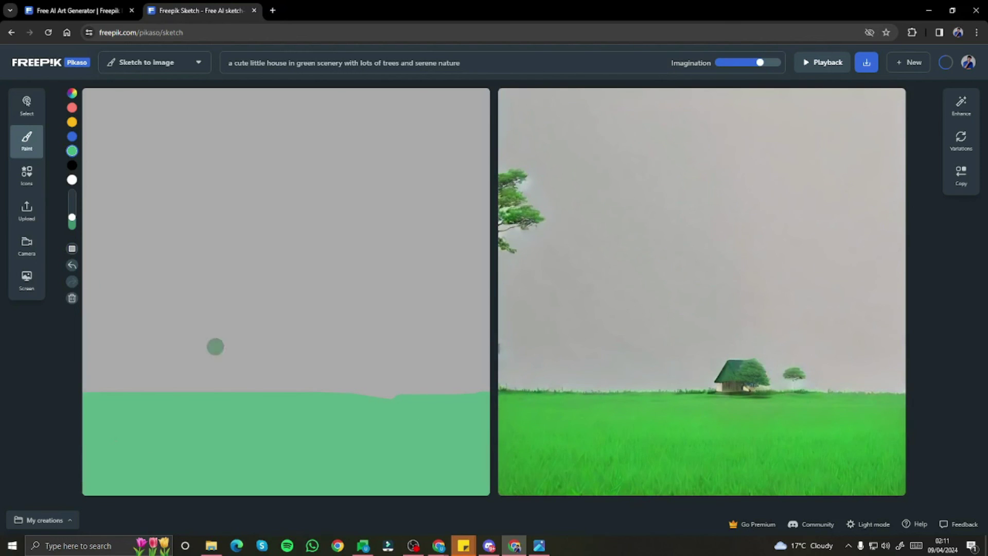
click(73, 156)
drag(132, 176, 120, 178)
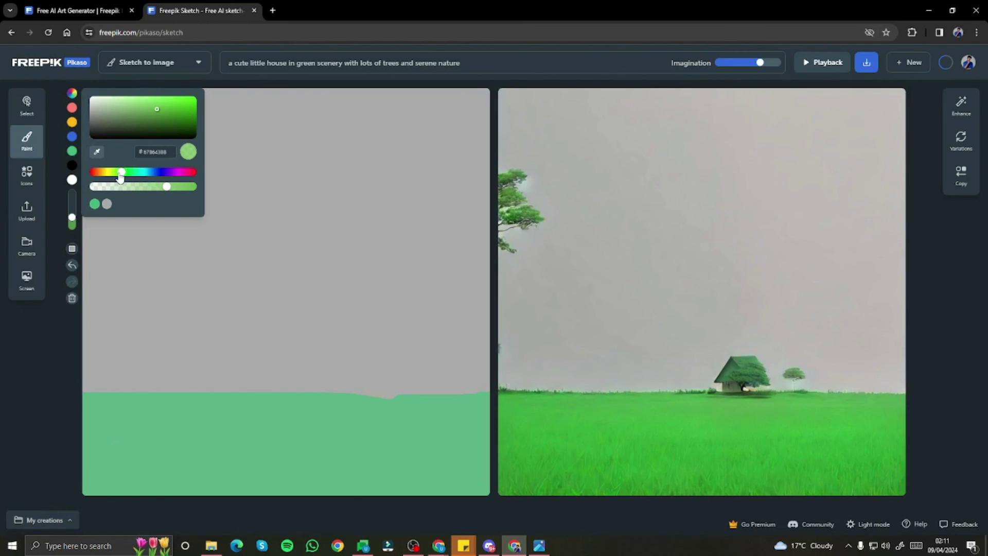
mouse_move(115, 430)
mouse_down()
mouse_move(115, 441)
mouse_move(175, 447)
mouse_move(281, 446)
mouse_up()
click(356, 450)
click(424, 453)
click(336, 476)
click(335, 434)
click(444, 423)
click(220, 425)
click(129, 409)
click(118, 470)
click(203, 478)
click(254, 476)
click(296, 480)
click(310, 412)
click(244, 406)
click(161, 401)
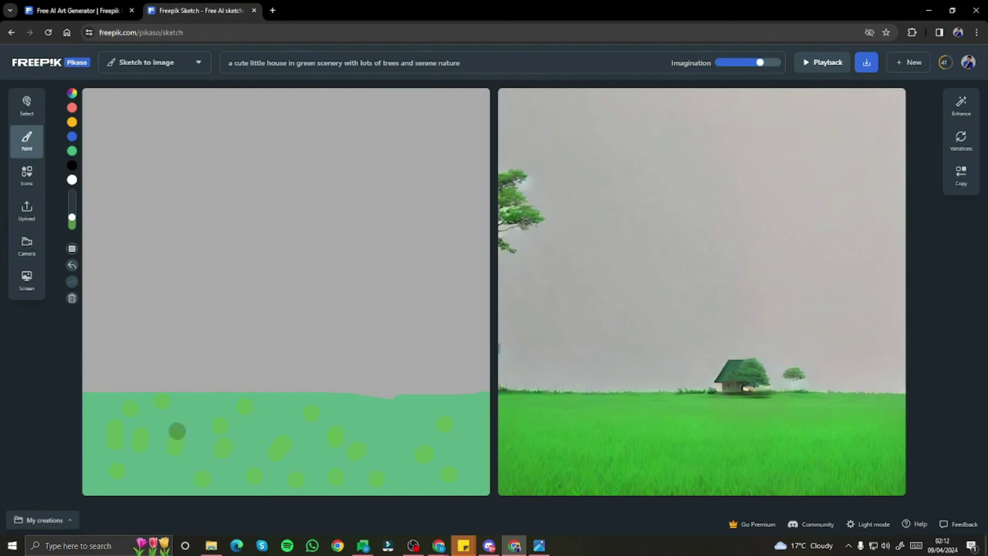
Step: Mix a dark brown paint colour and draw two tall tree trunks rising from the middle of the ground
click(72, 94)
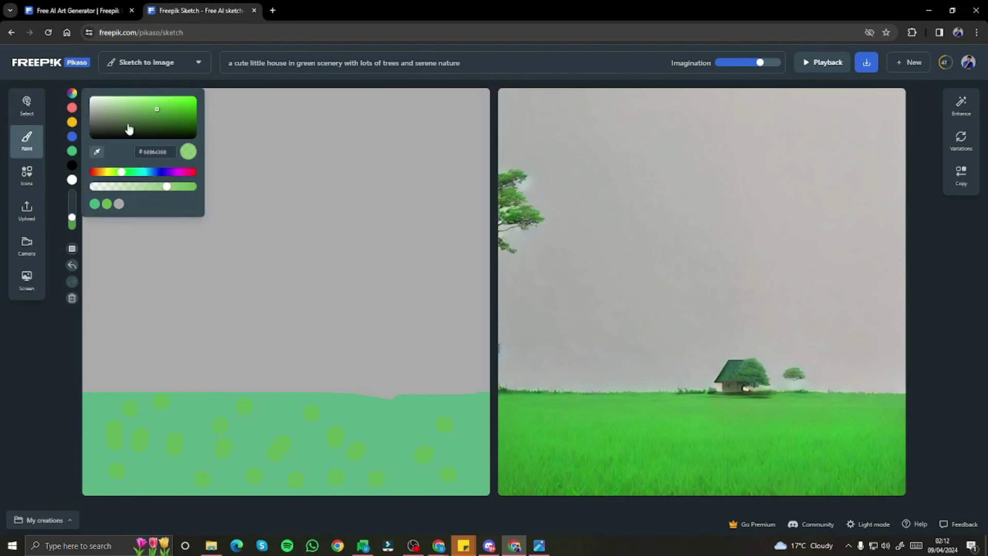
mouse_move(157, 113)
mouse_down()
mouse_move(140, 135)
mouse_move(159, 132)
mouse_up()
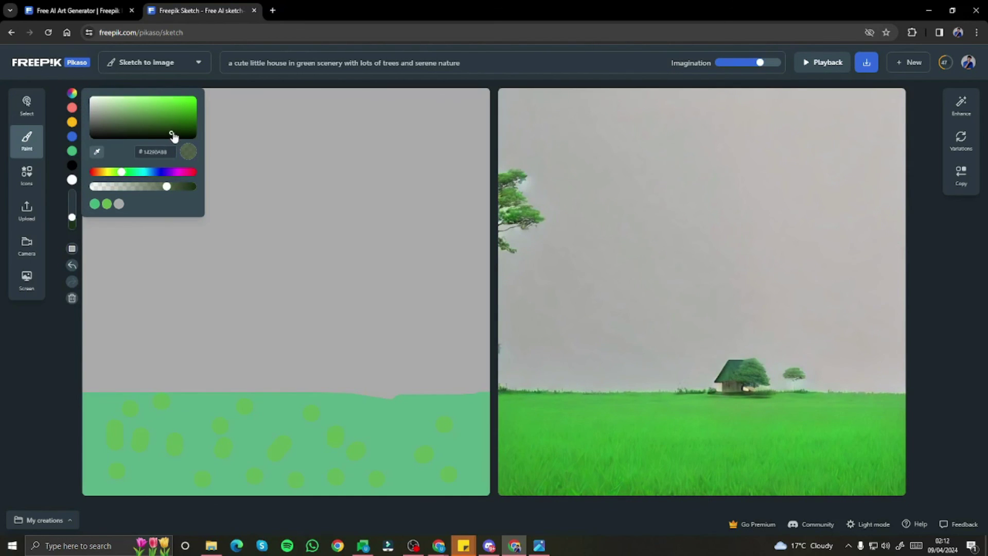
click(194, 172)
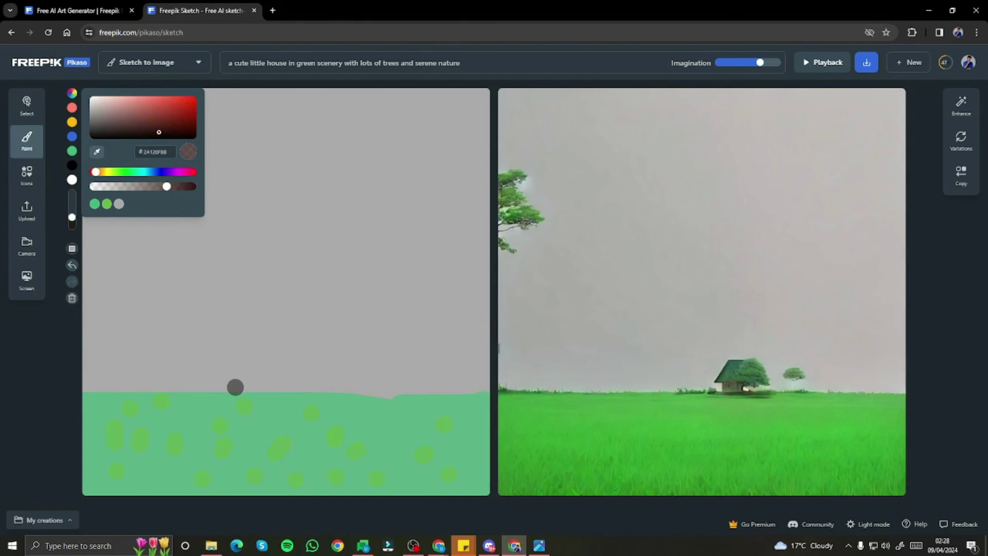
mouse_move(235, 391)
mouse_down()
mouse_move(260, 336)
mouse_move(265, 238)
mouse_up()
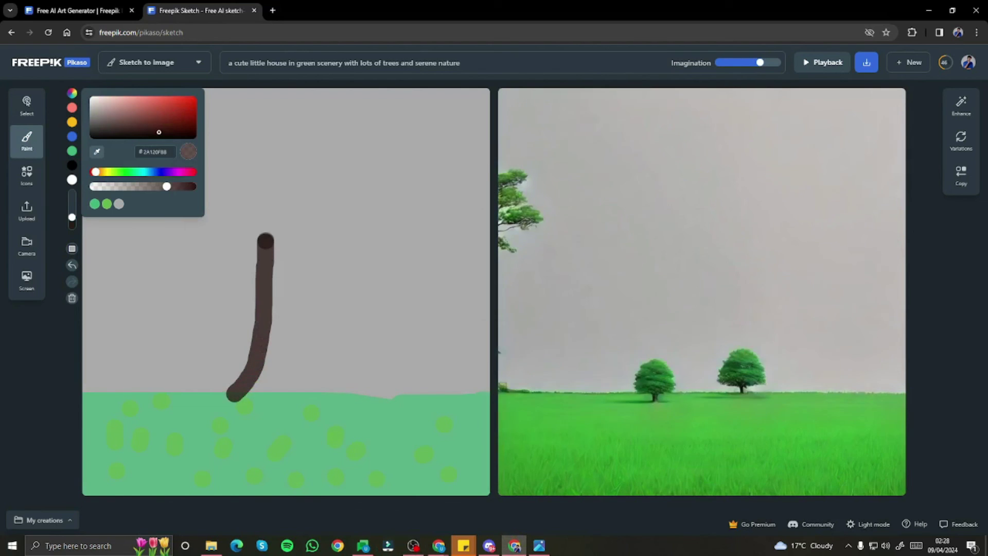
drag(309, 393, 293, 236)
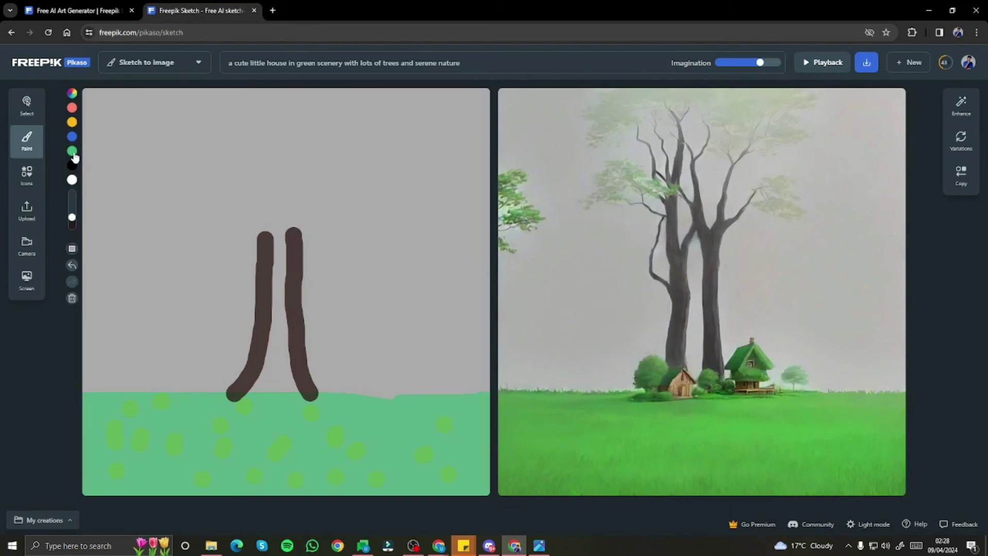
Step: Outline a large green tree crown around the upper ends of the two trunks and fill it in
click(73, 152)
mouse_move(260, 302)
mouse_down()
mouse_move(238, 290)
mouse_move(220, 250)
mouse_move(229, 215)
mouse_move(220, 155)
mouse_move(263, 154)
mouse_move(277, 135)
mouse_move(306, 136)
mouse_move(331, 178)
mouse_move(329, 272)
mouse_move(304, 296)
mouse_up()
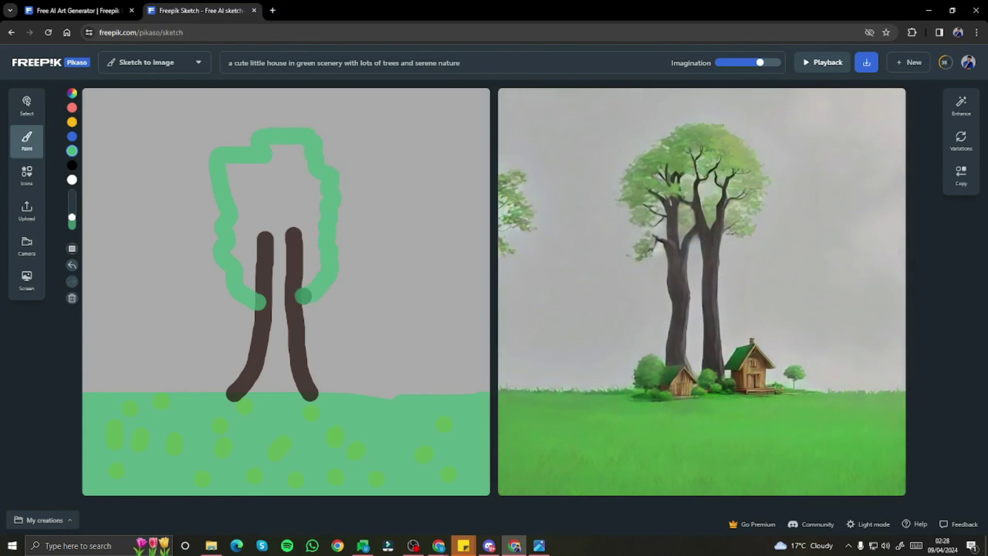
mouse_move(240, 224)
mouse_down()
mouse_move(288, 146)
mouse_move(313, 177)
mouse_move(319, 231)
mouse_move(303, 294)
mouse_move(304, 231)
mouse_move(277, 225)
mouse_move(252, 288)
mouse_move(245, 243)
mouse_move(301, 205)
mouse_move(283, 165)
mouse_move(260, 190)
mouse_move(275, 173)
mouse_up()
click(301, 204)
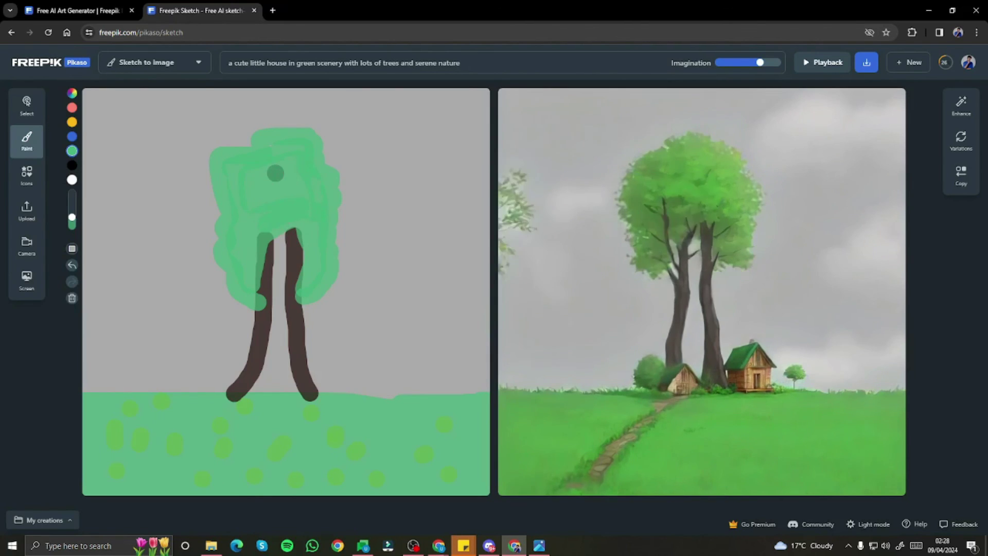
Step: Paint blue sky strokes across the upper edge of the sketch, above and beside the tree crown
click(72, 136)
mouse_move(90, 147)
mouse_down()
mouse_move(179, 150)
mouse_move(297, 120)
mouse_move(317, 124)
mouse_move(329, 145)
mouse_move(152, 120)
mouse_move(203, 112)
mouse_move(169, 98)
mouse_move(140, 98)
mouse_move(121, 120)
mouse_move(151, 115)
mouse_move(135, 97)
mouse_move(399, 96)
mouse_move(438, 110)
mouse_move(419, 125)
mouse_up()
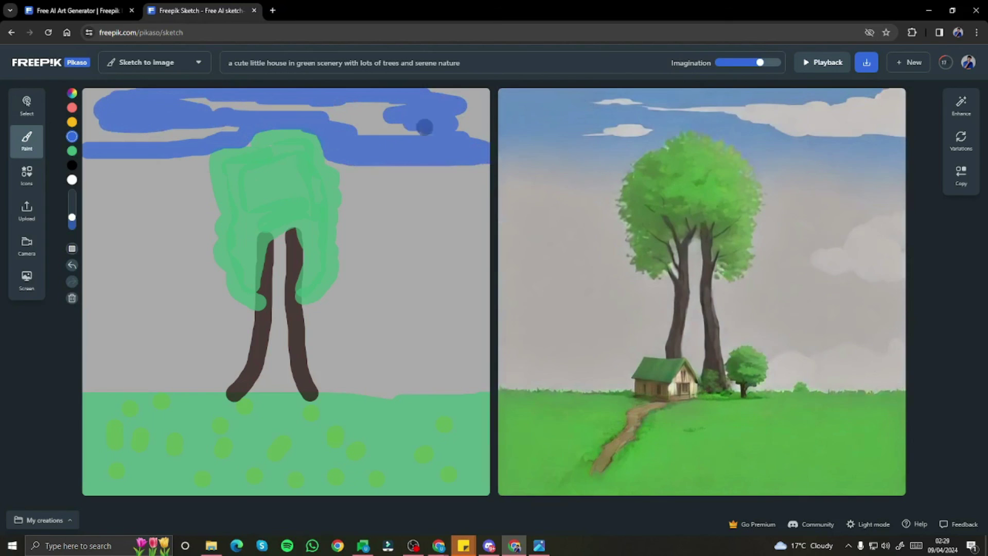
Step: Paint two filled yellow bush shapes standing on the ground, a narrow one and a wider one on opposite sides of the tree
click(72, 122)
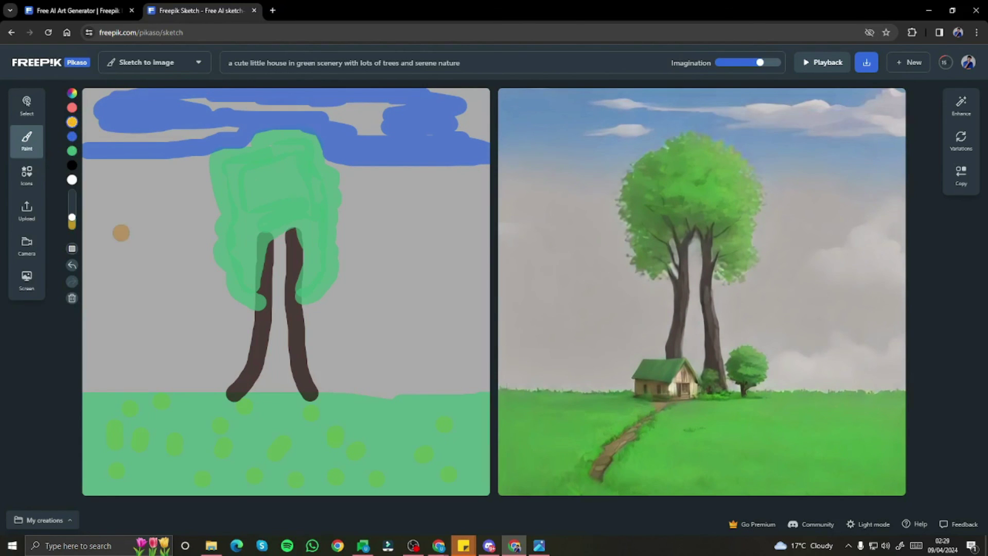
drag(122, 389, 126, 310)
drag(160, 384, 160, 356)
mouse_move(126, 310)
mouse_down()
mouse_move(164, 329)
mouse_move(144, 309)
mouse_up()
mouse_move(129, 346)
mouse_down()
mouse_move(150, 347)
mouse_move(152, 371)
mouse_move(121, 382)
mouse_move(140, 367)
mouse_move(140, 322)
mouse_up()
mouse_move(409, 394)
mouse_down()
mouse_move(461, 312)
mouse_move(486, 330)
mouse_move(463, 378)
mouse_move(425, 359)
mouse_move(438, 339)
mouse_move(419, 319)
mouse_move(469, 326)
mouse_up()
drag(425, 360, 396, 363)
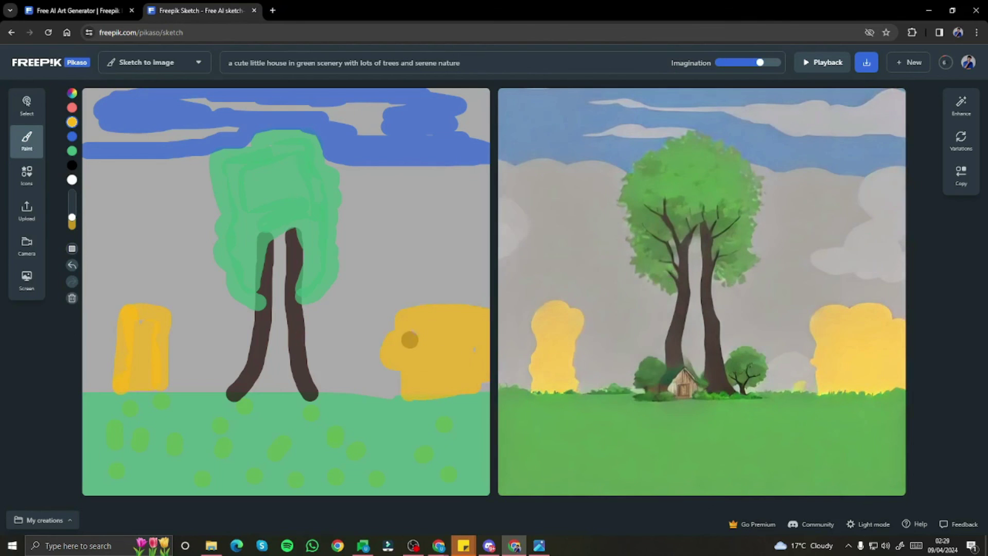
Step: Draw four red V-shaped birds in the sky, two on each side of the tree crown
click(72, 107)
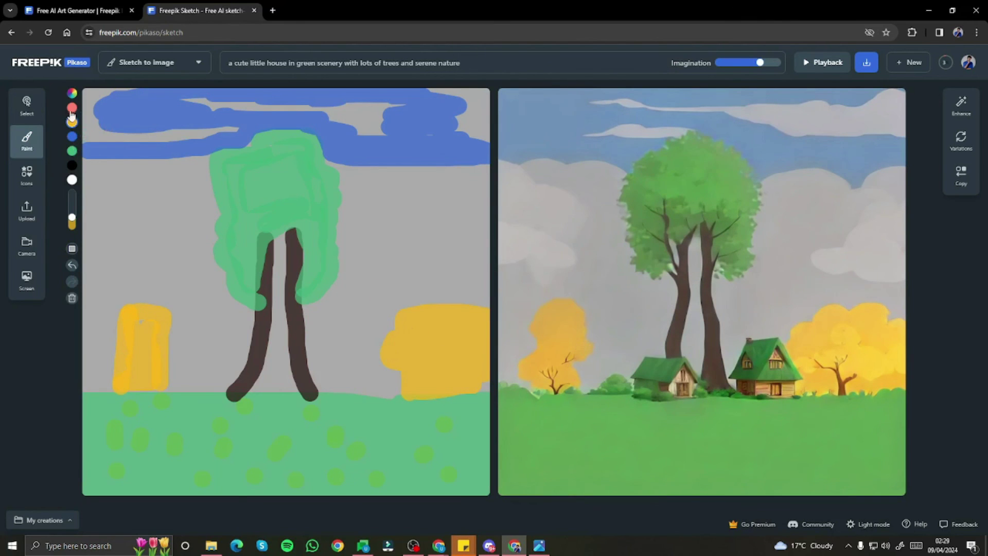
mouse_move(99, 186)
mouse_down()
mouse_move(121, 209)
mouse_move(143, 183)
mouse_up()
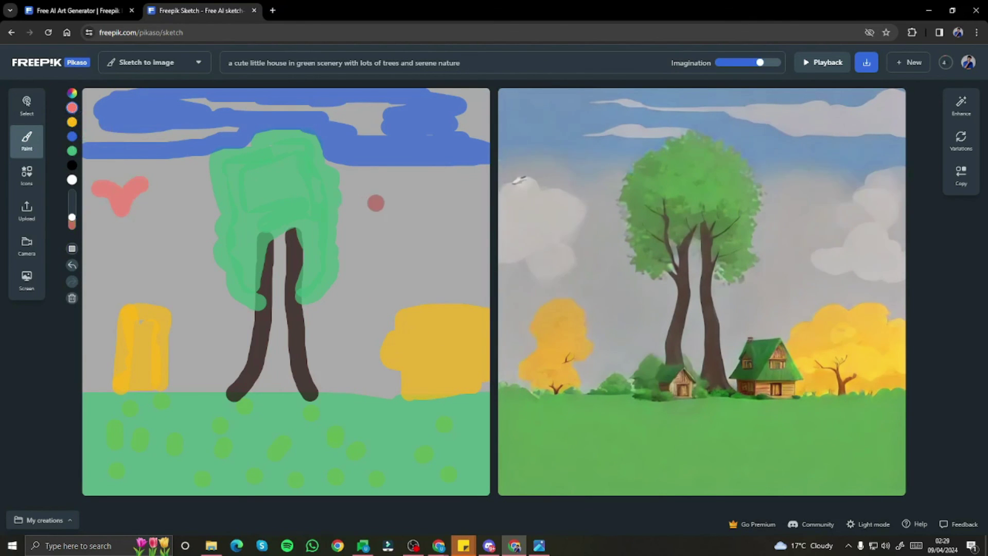
mouse_move(367, 200)
mouse_down()
mouse_move(396, 218)
mouse_move(422, 191)
mouse_up()
drag(389, 263, 440, 242)
mouse_move(125, 251)
mouse_down()
mouse_move(151, 266)
mouse_move(179, 239)
mouse_up()
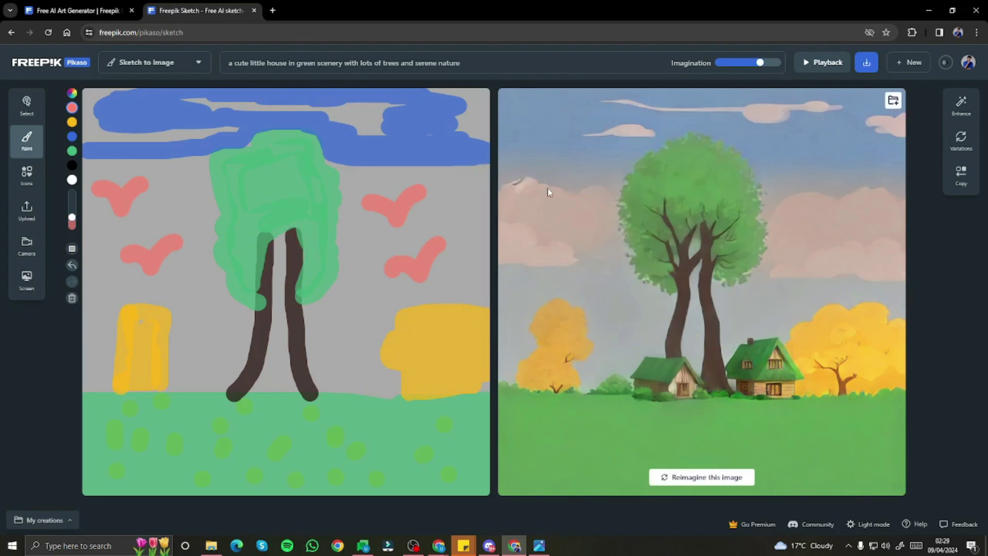
Step: Lower the imagination level slightly and view the explanation of that setting
drag(760, 62, 753, 62)
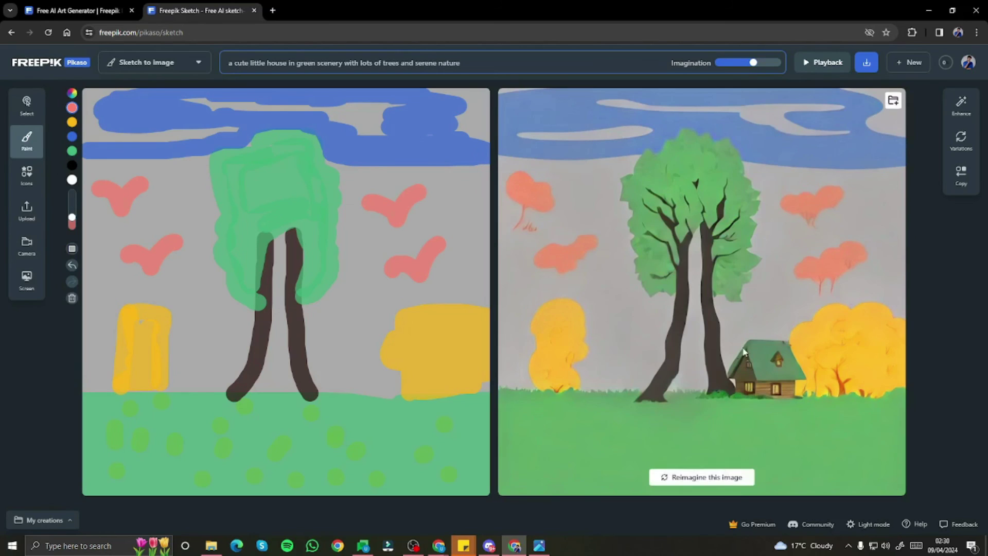
mouse_move(692, 66)
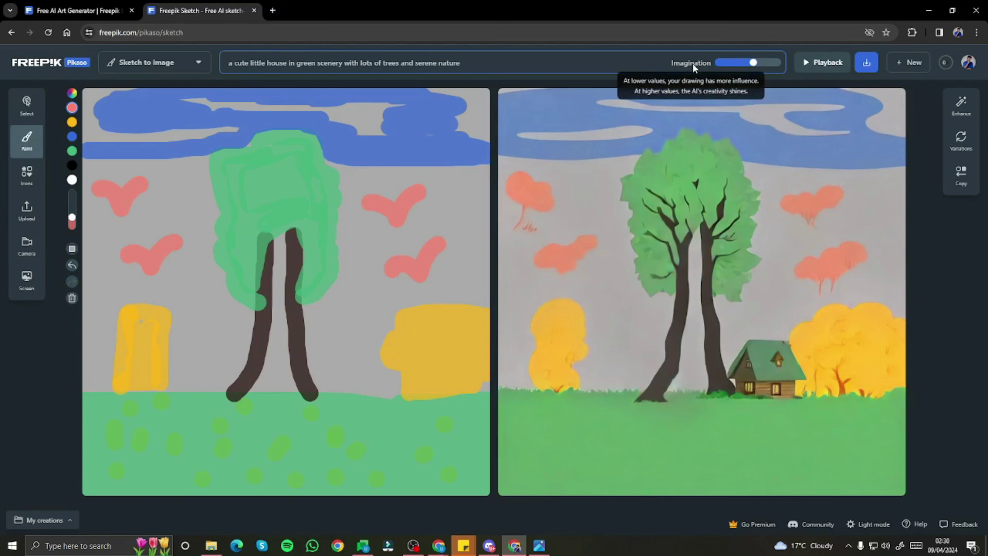